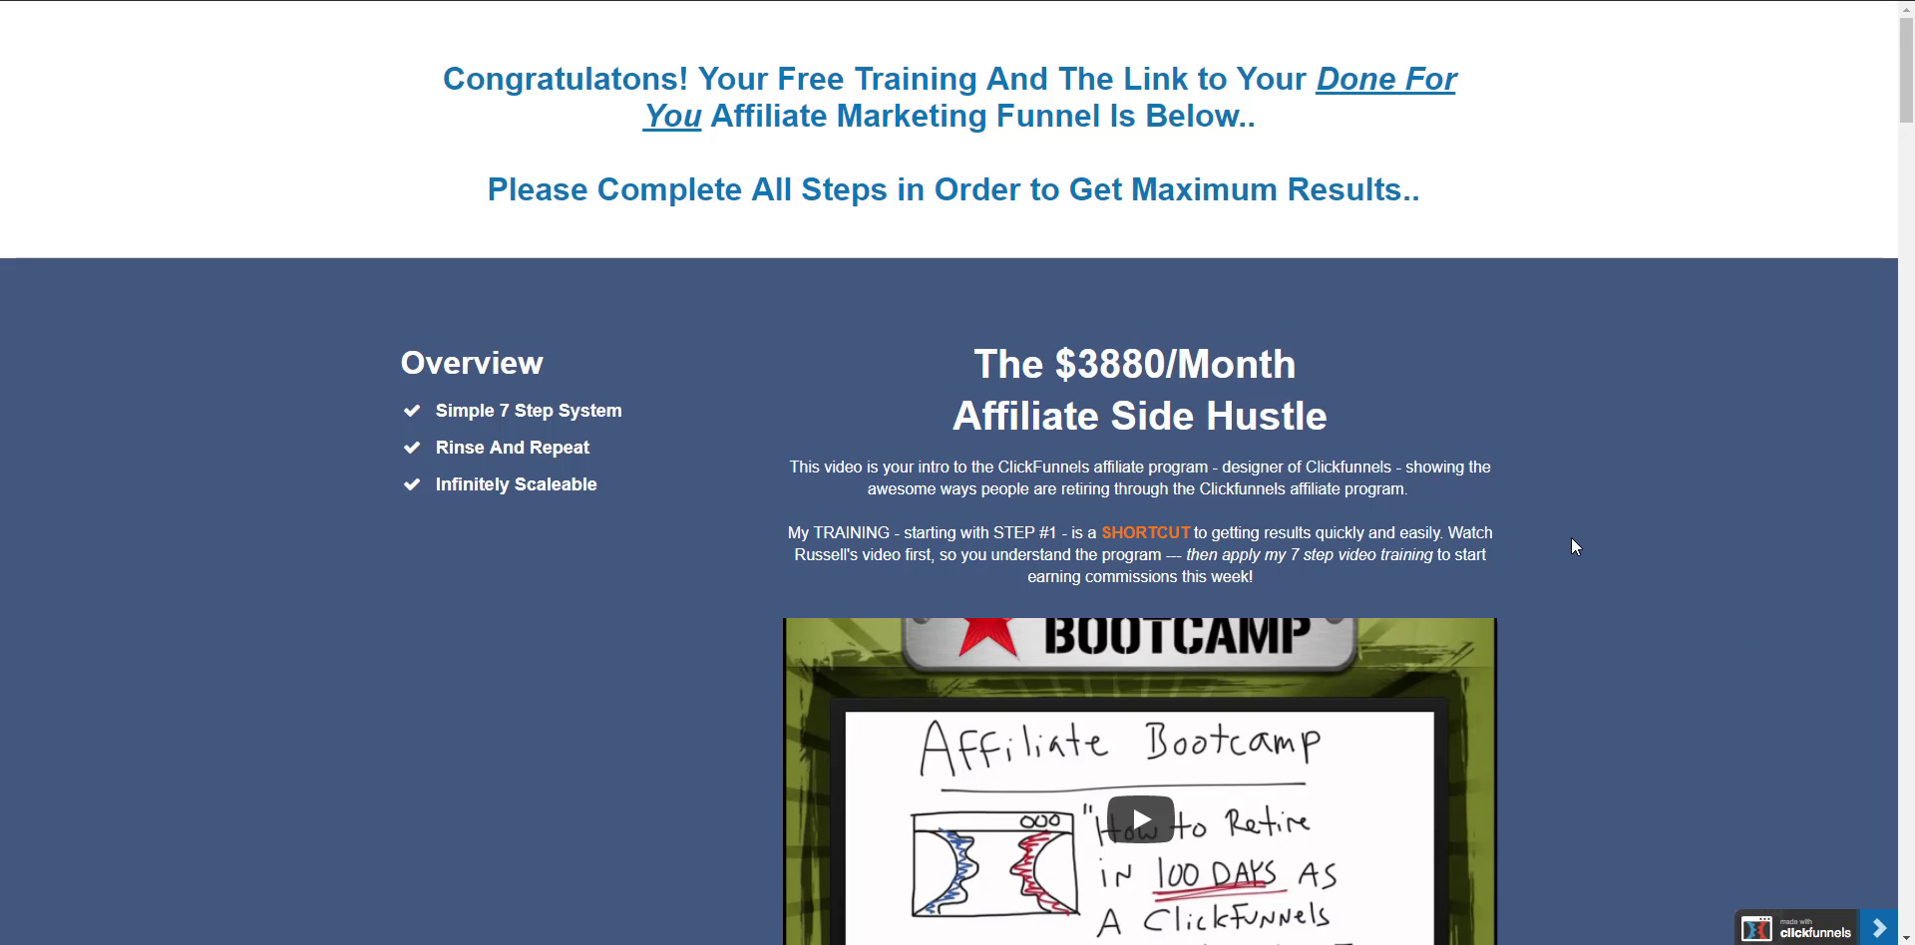
- Examine the affiliate training page's overview, its Step #1 free trial section and its Step #2 funnel copy section
scroll(1571, 545, down, 2)
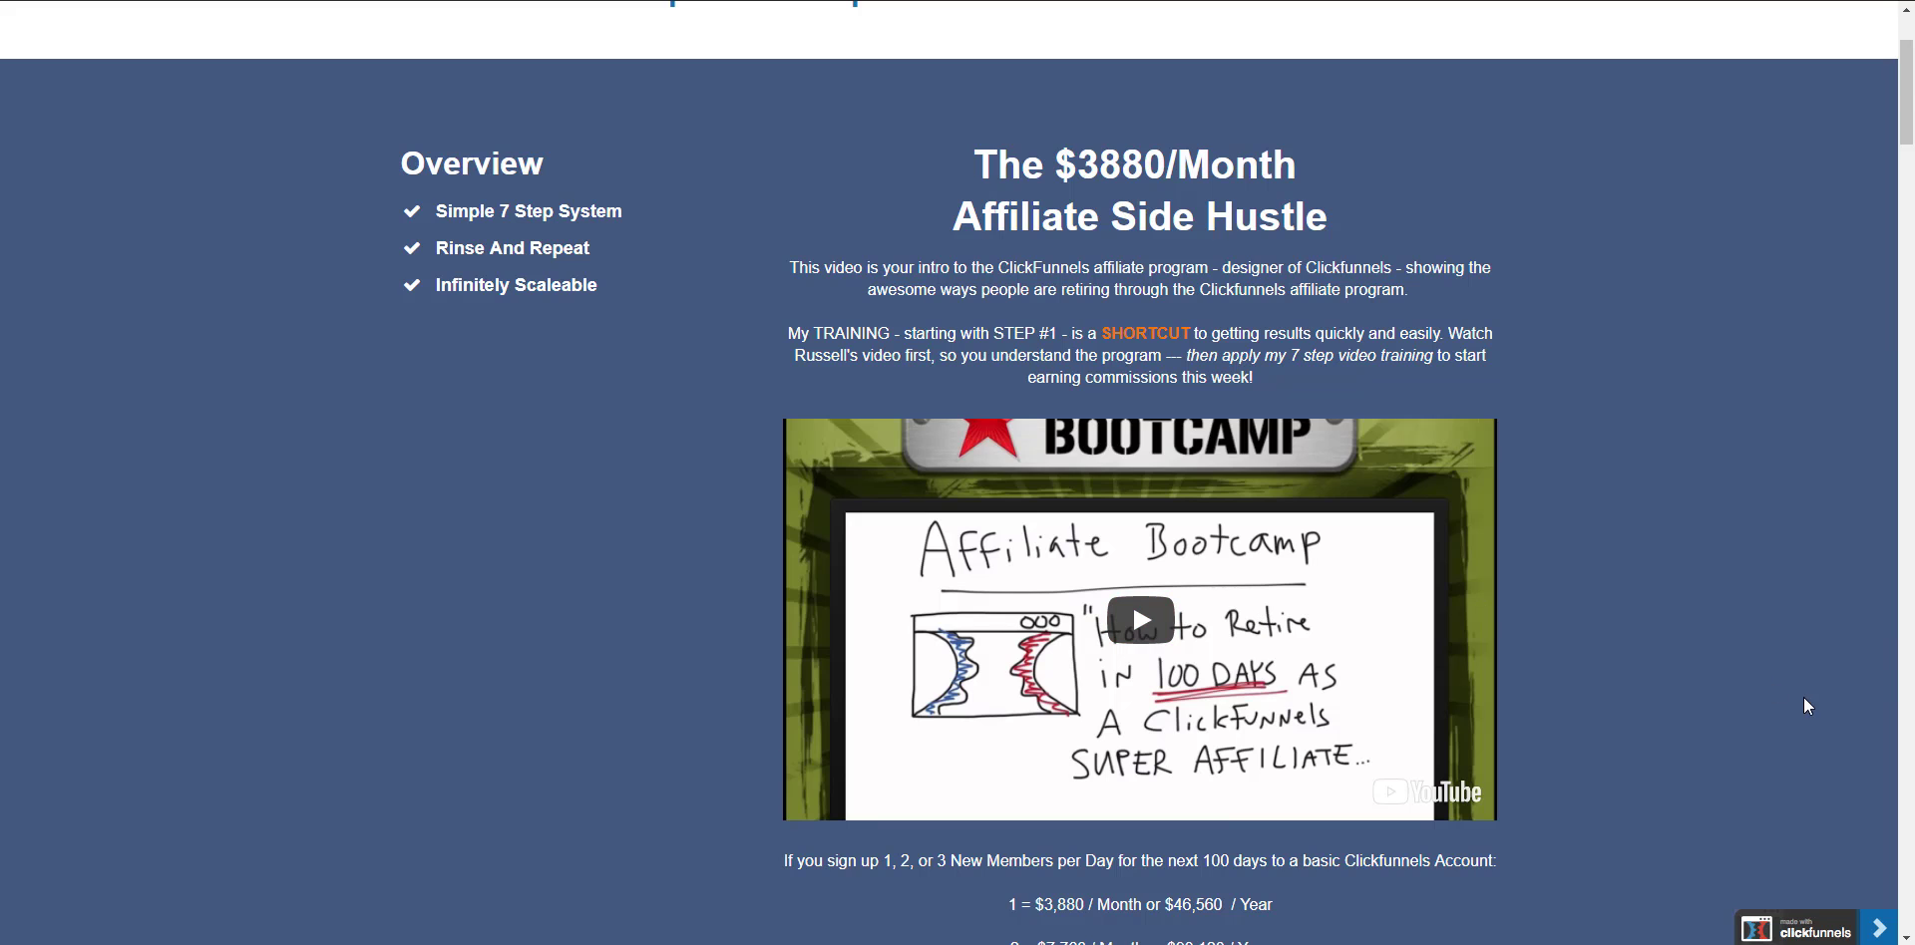
scroll(1802, 697, down, 5)
scroll(1801, 726, down, 7)
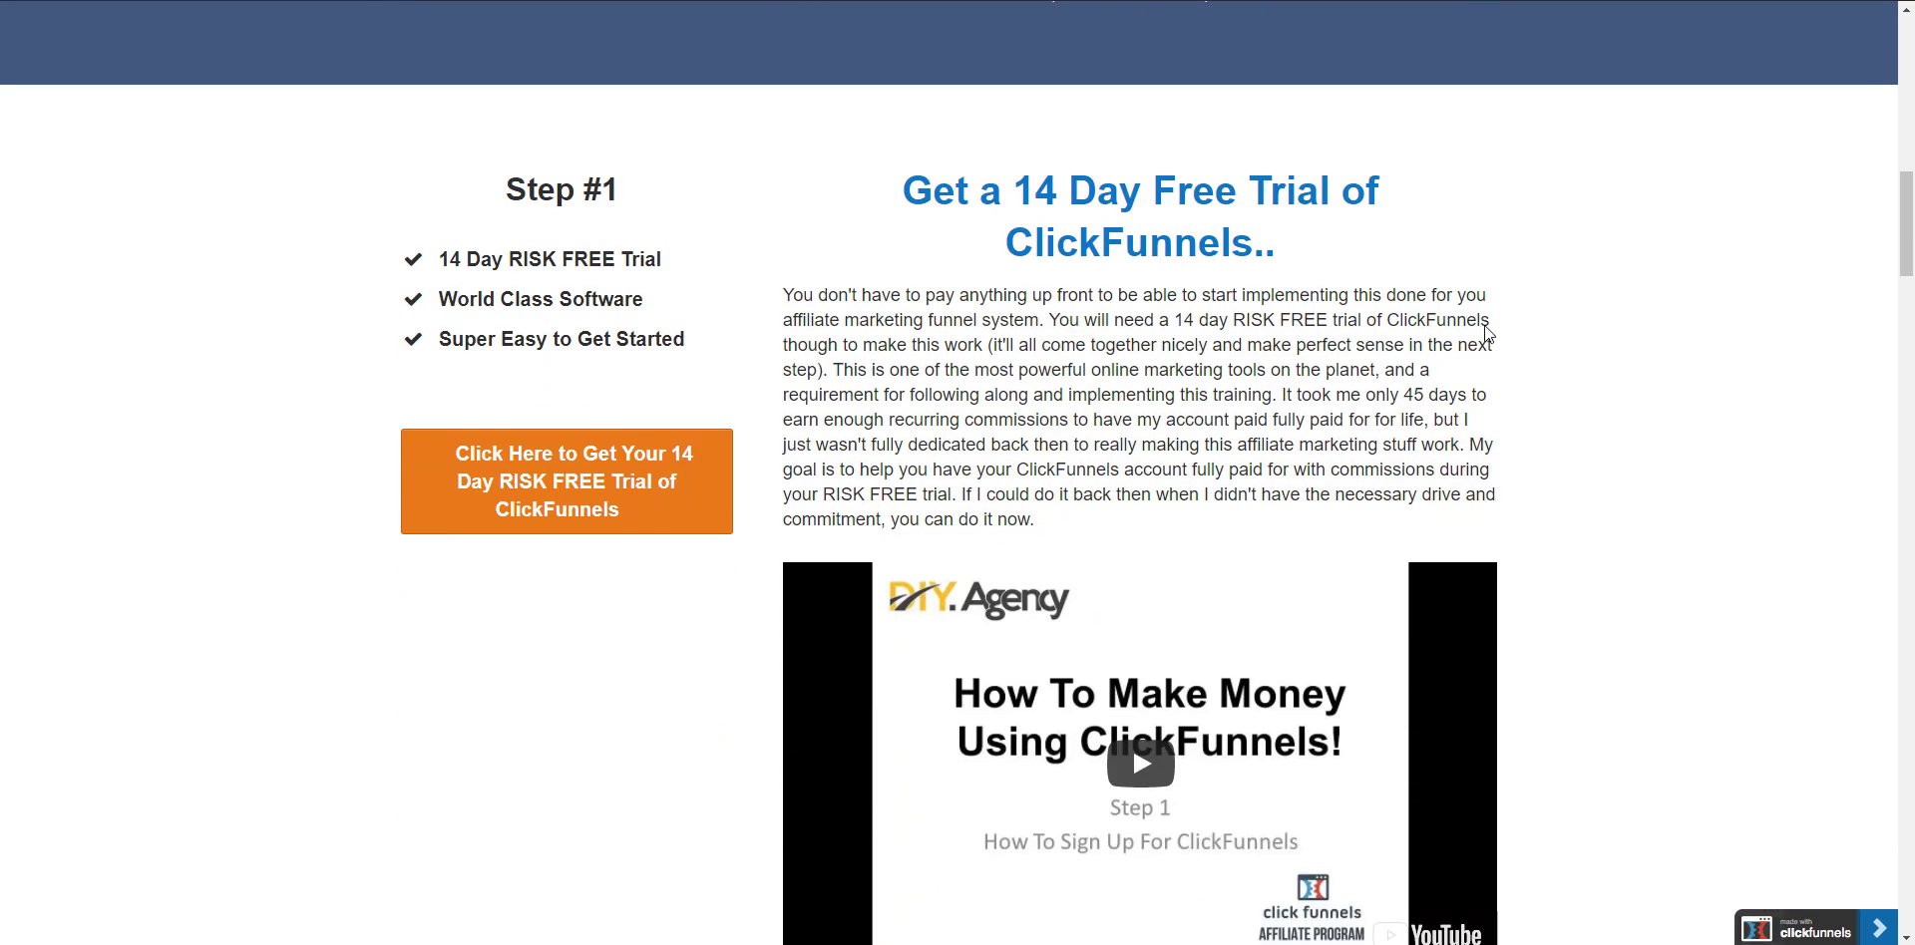
scroll(1484, 556, down, 8)
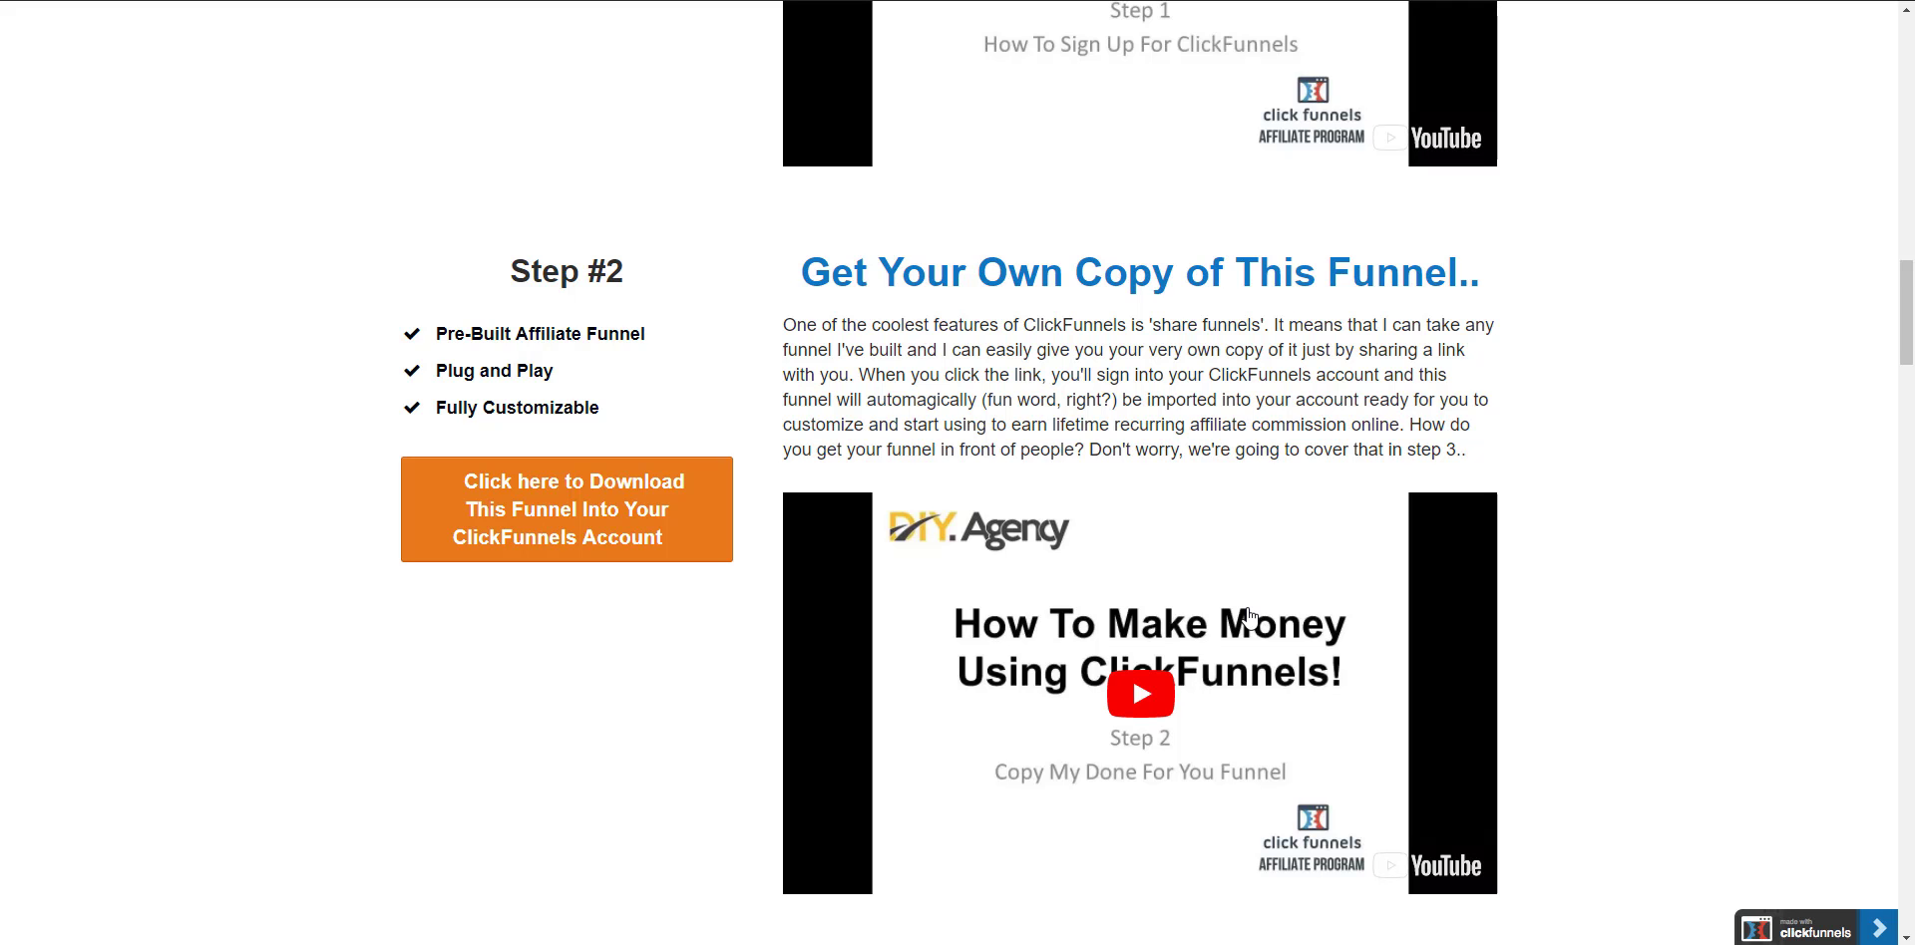
scroll(596, 456, up, 9)
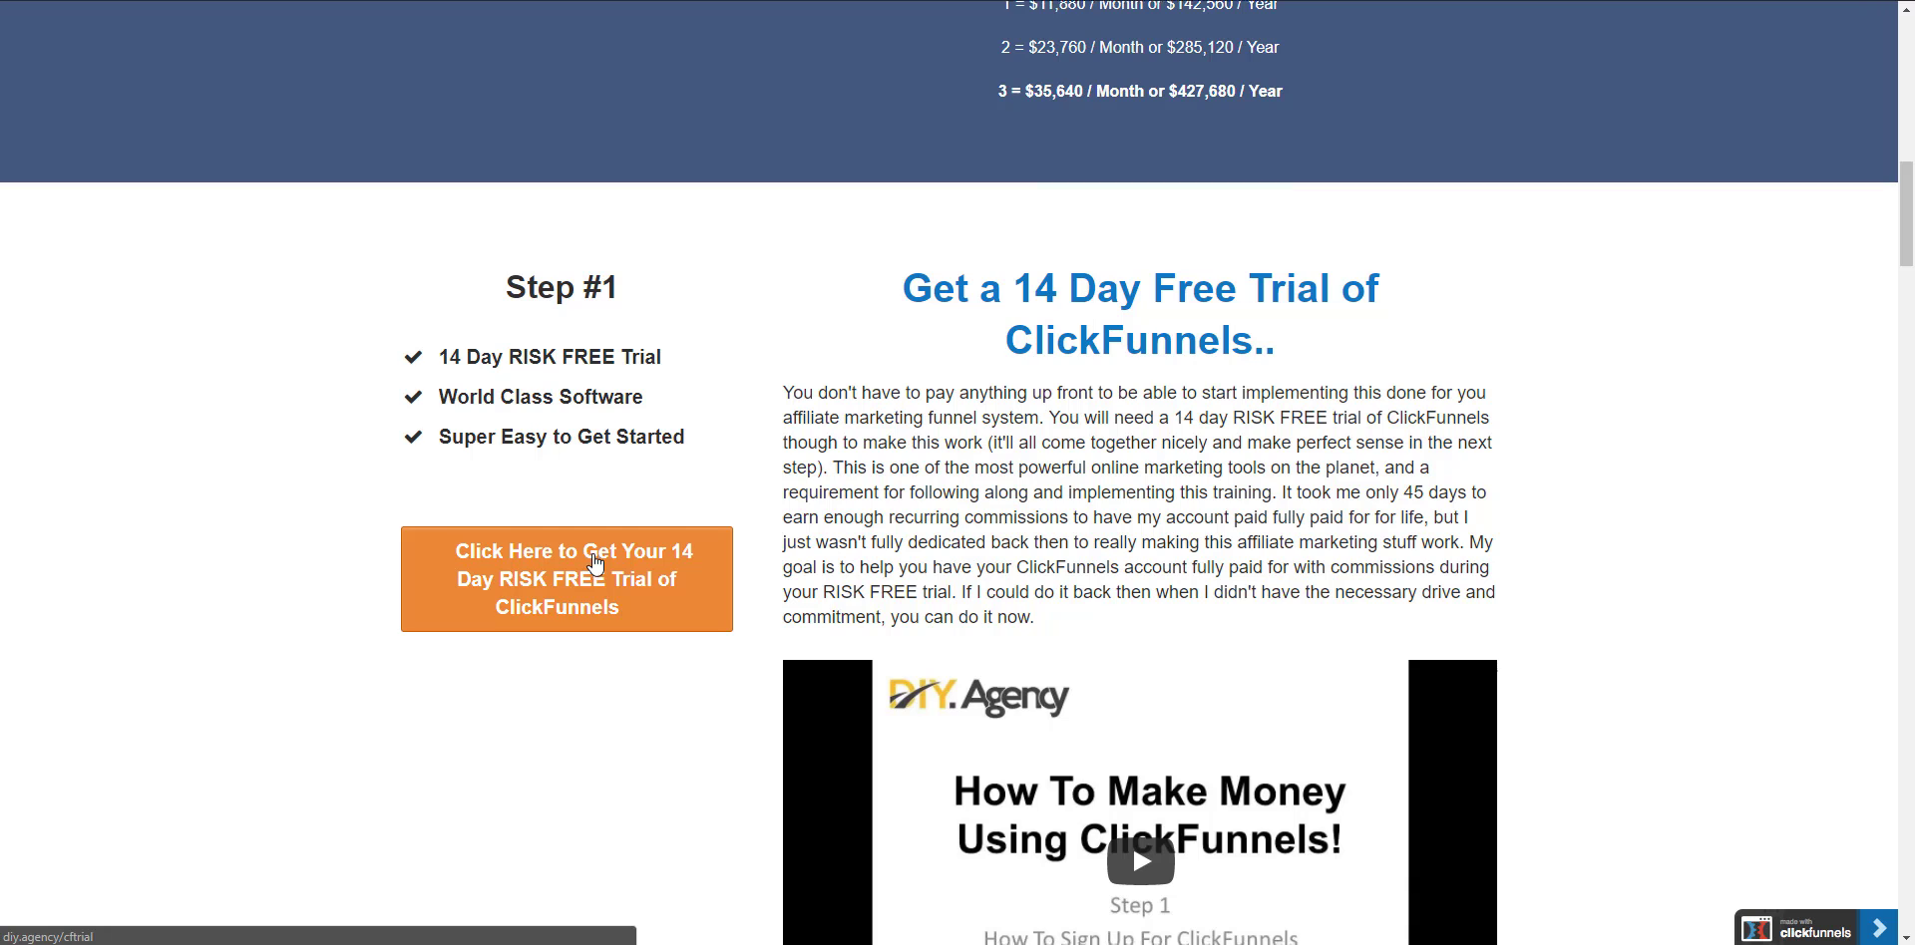
scroll(595, 561, down, 9)
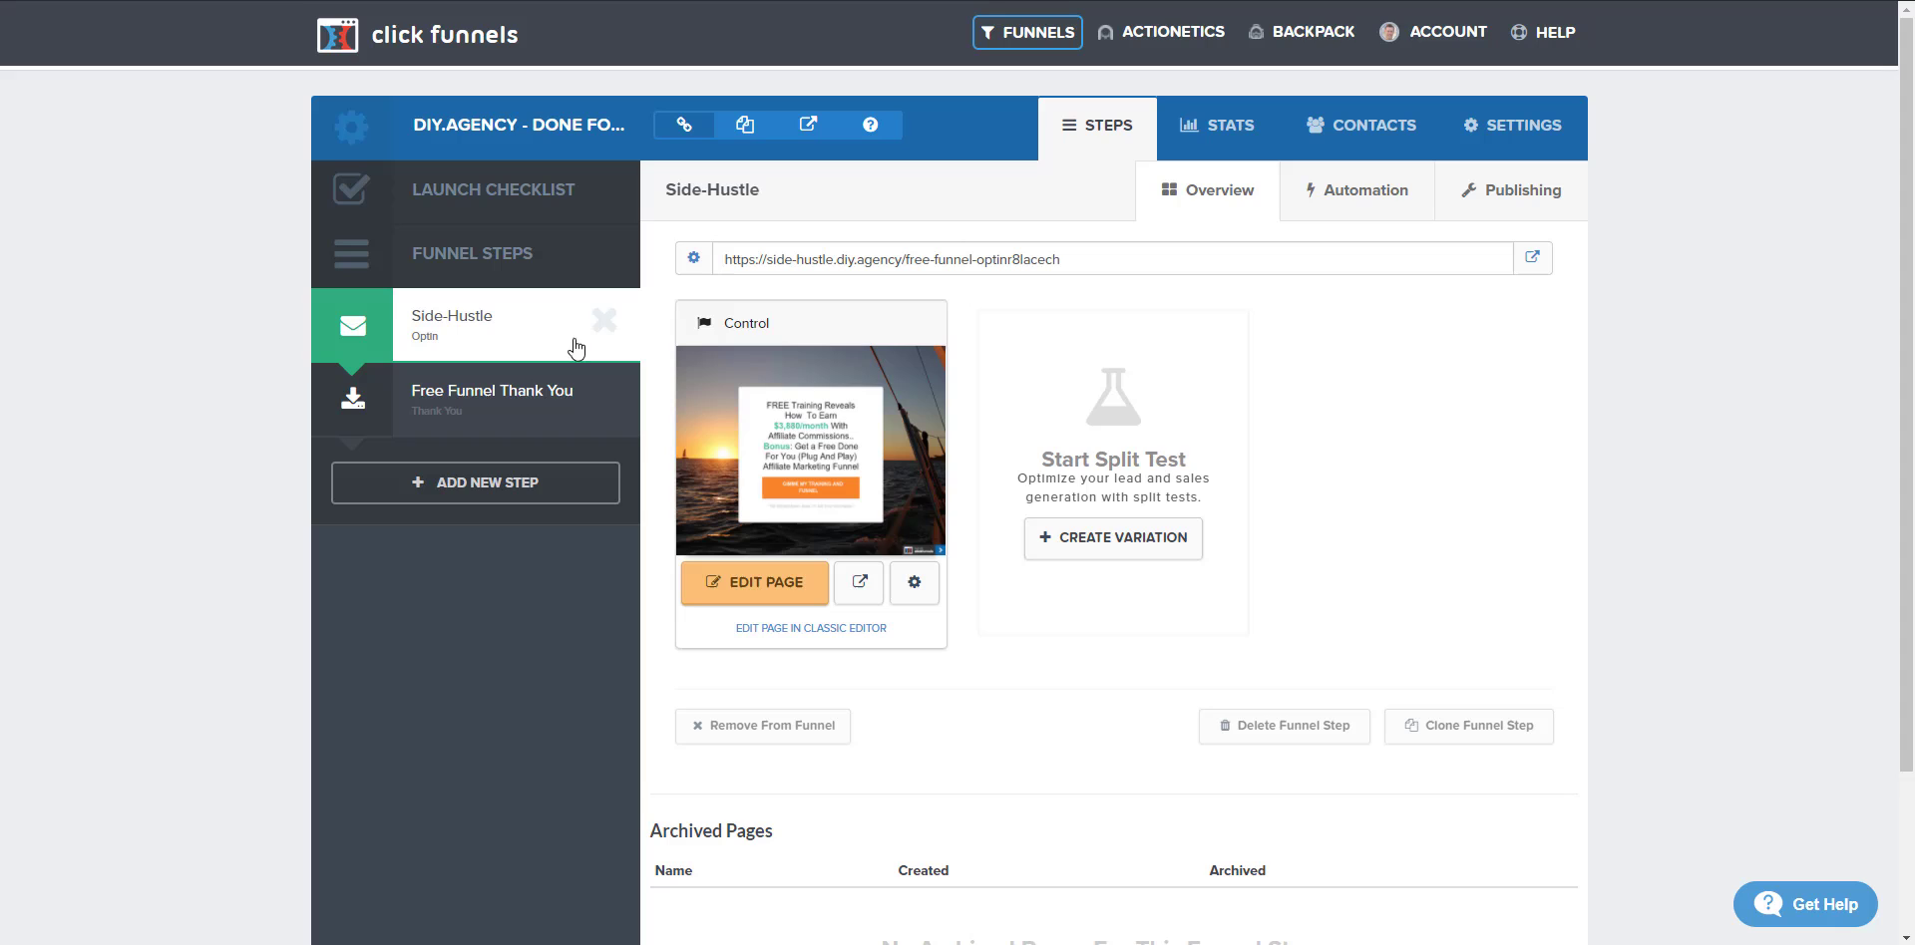
- View the Free Funnel Thank You step, return to the Side-Hustle step and open its opt-in page for editing
click(535, 403)
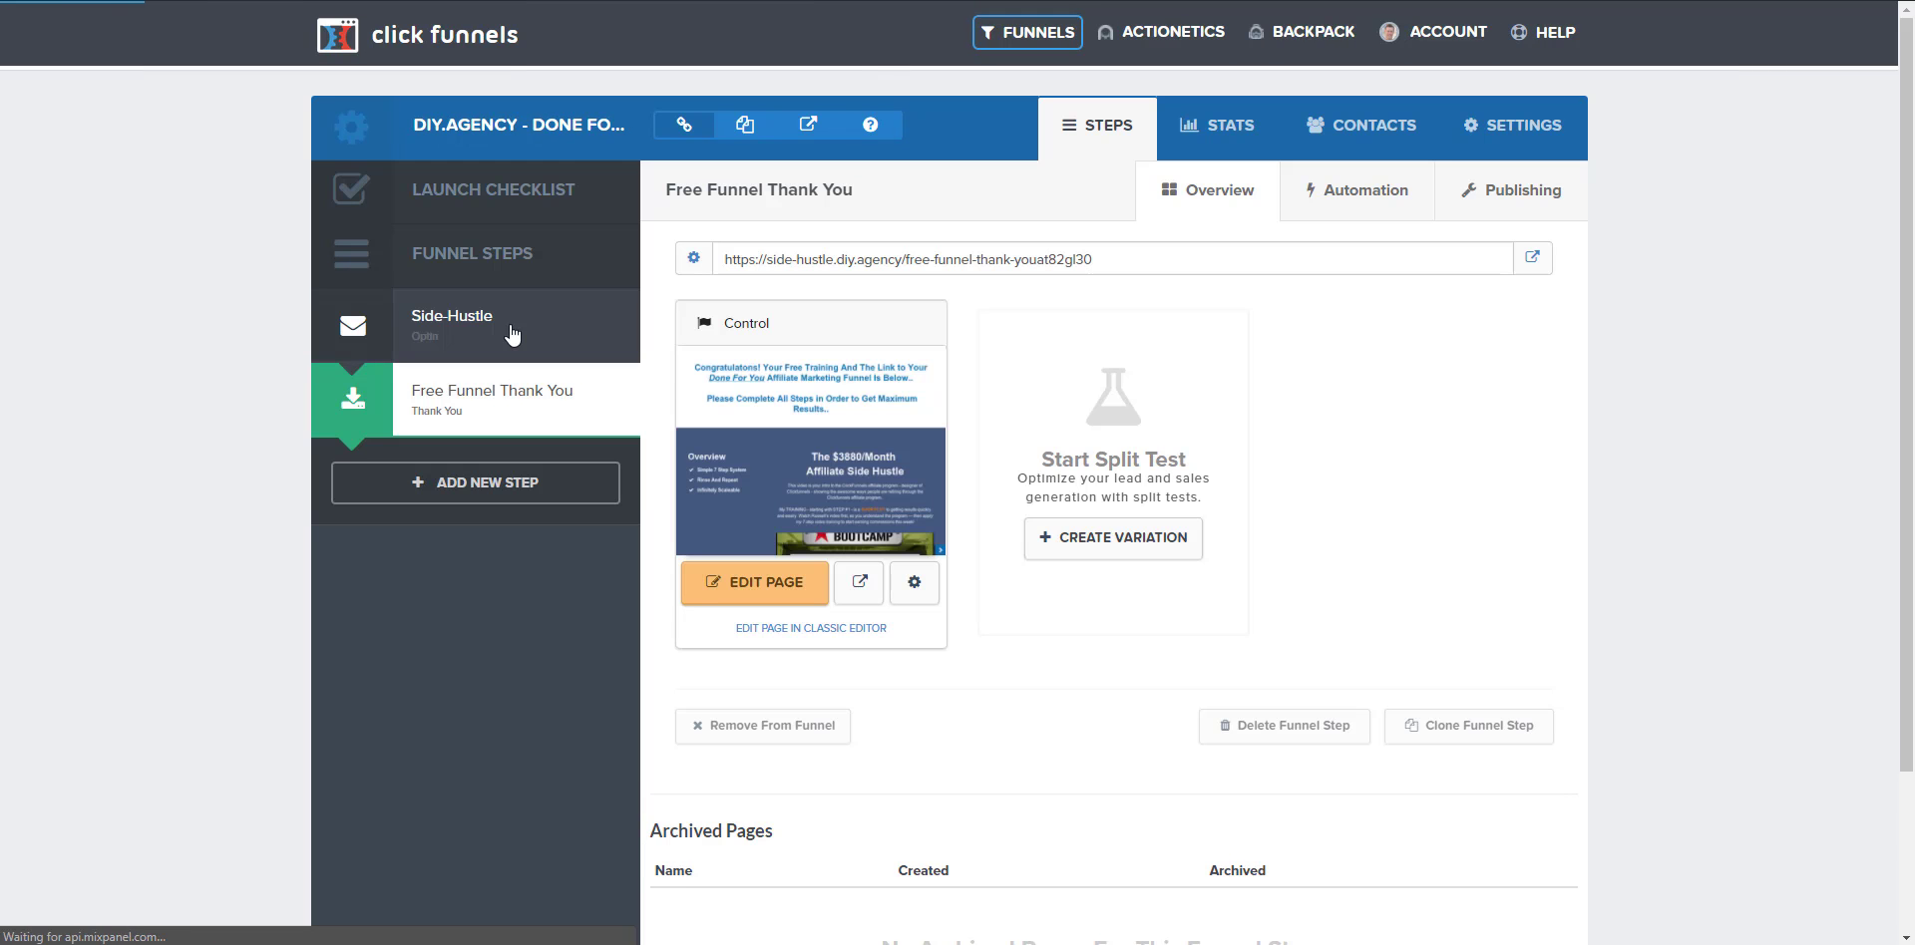
click(513, 335)
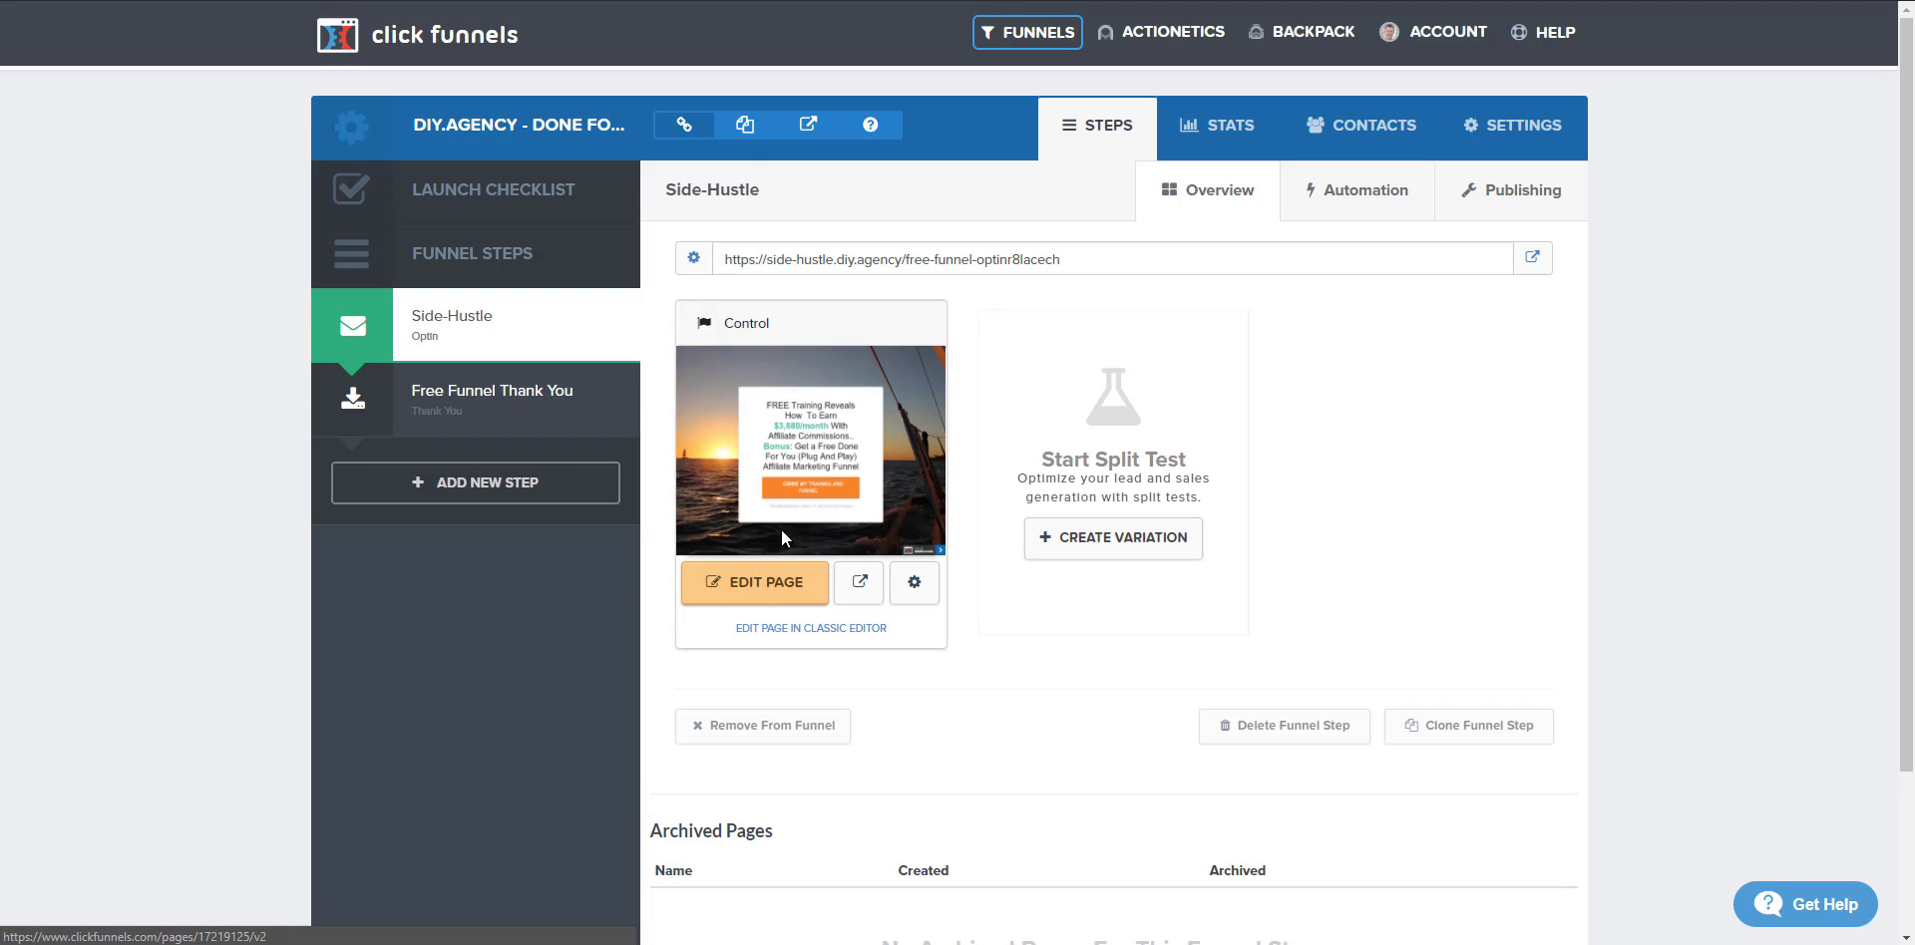
click(766, 593)
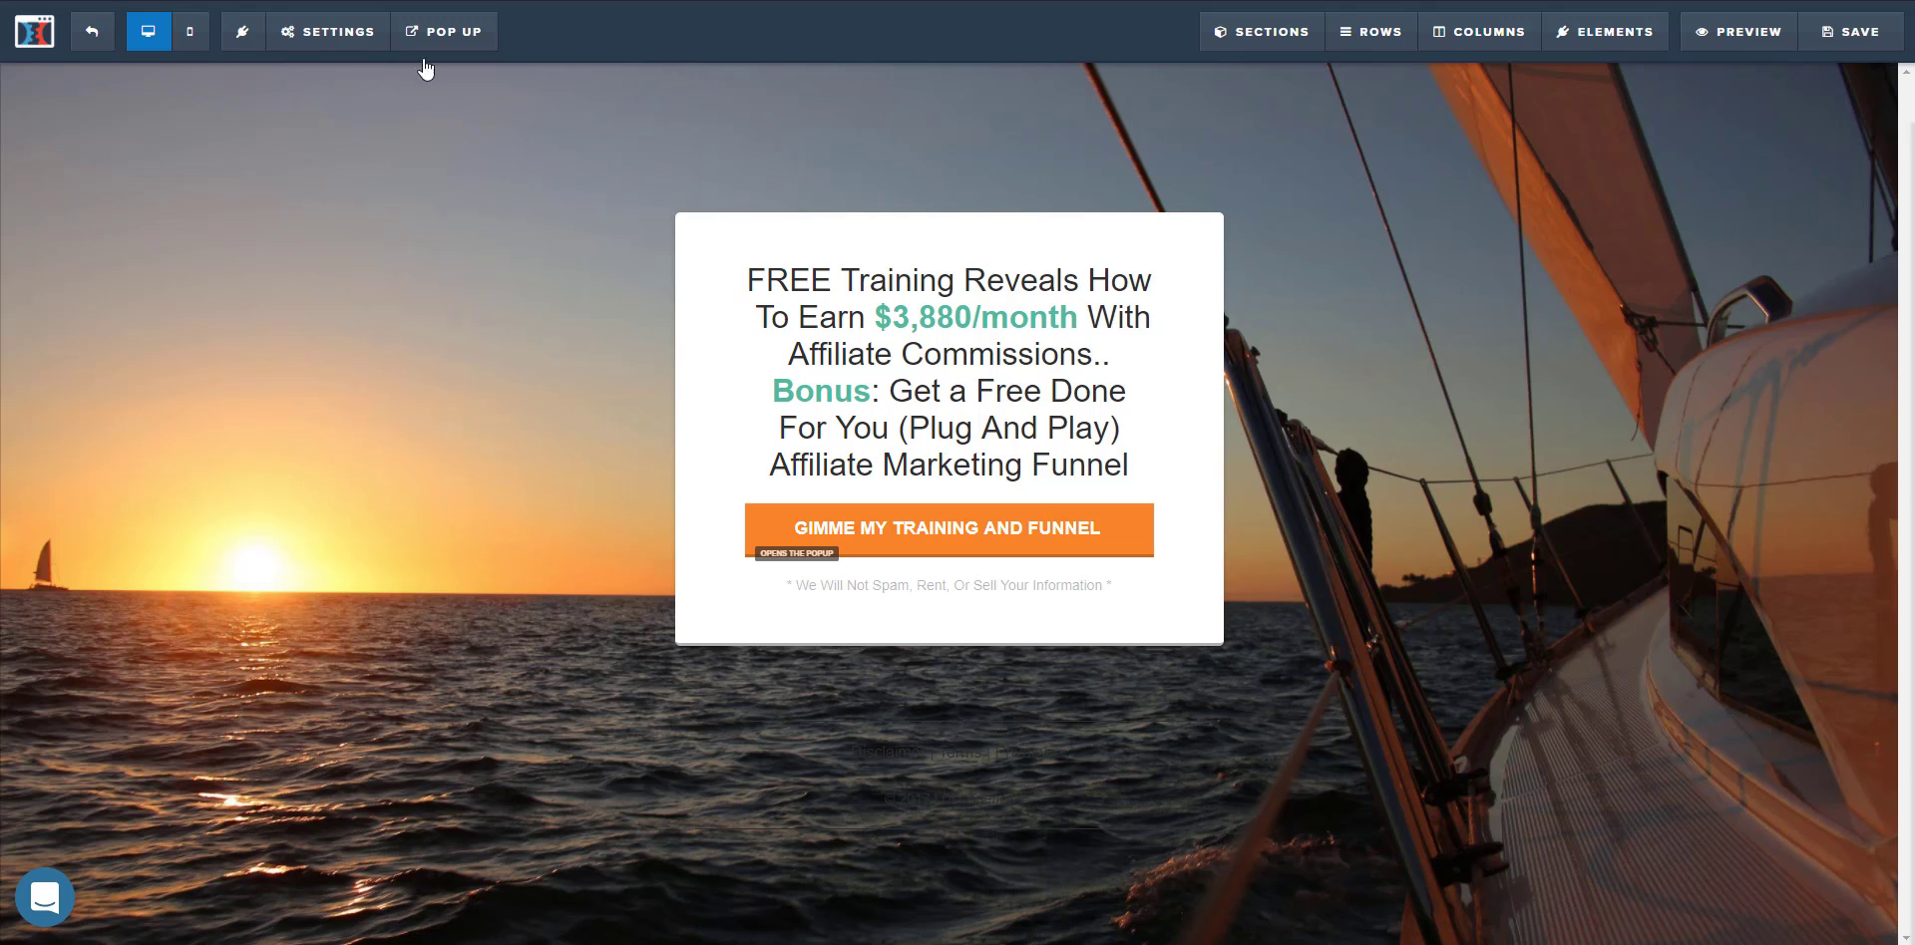
- Open the opt-in page's background settings and bring up the background image chooser
mouse_move(337, 32)
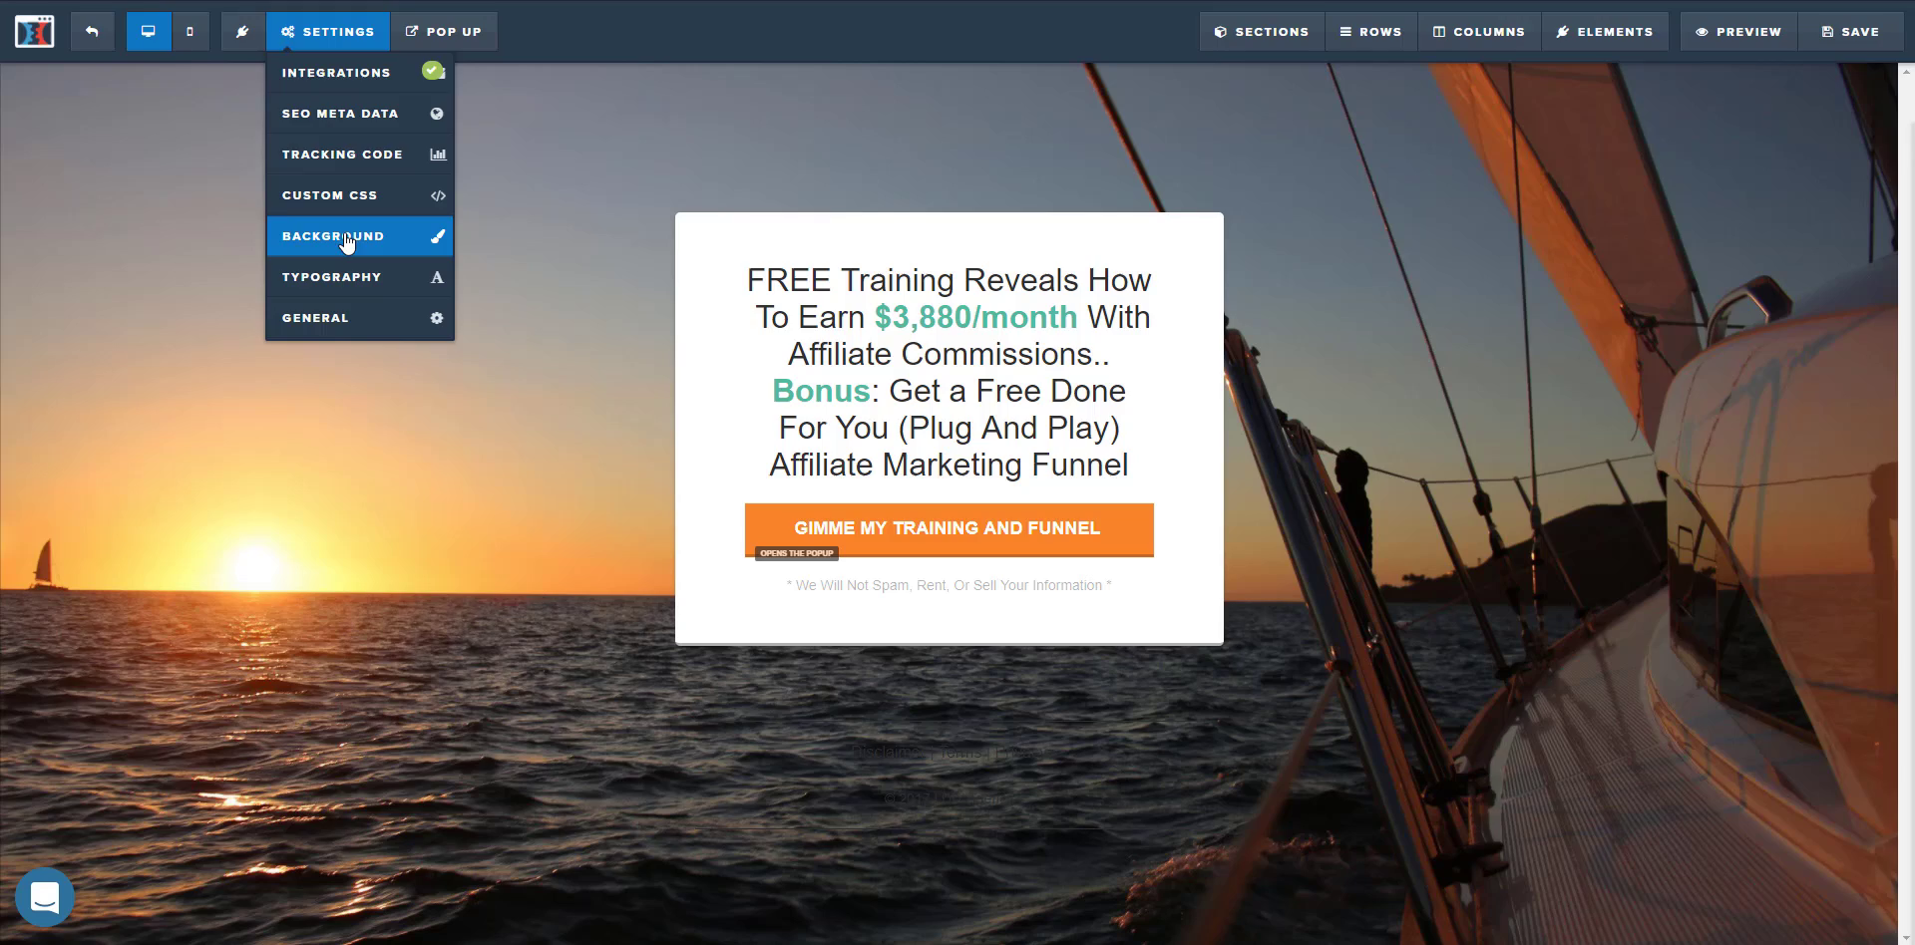
click(337, 236)
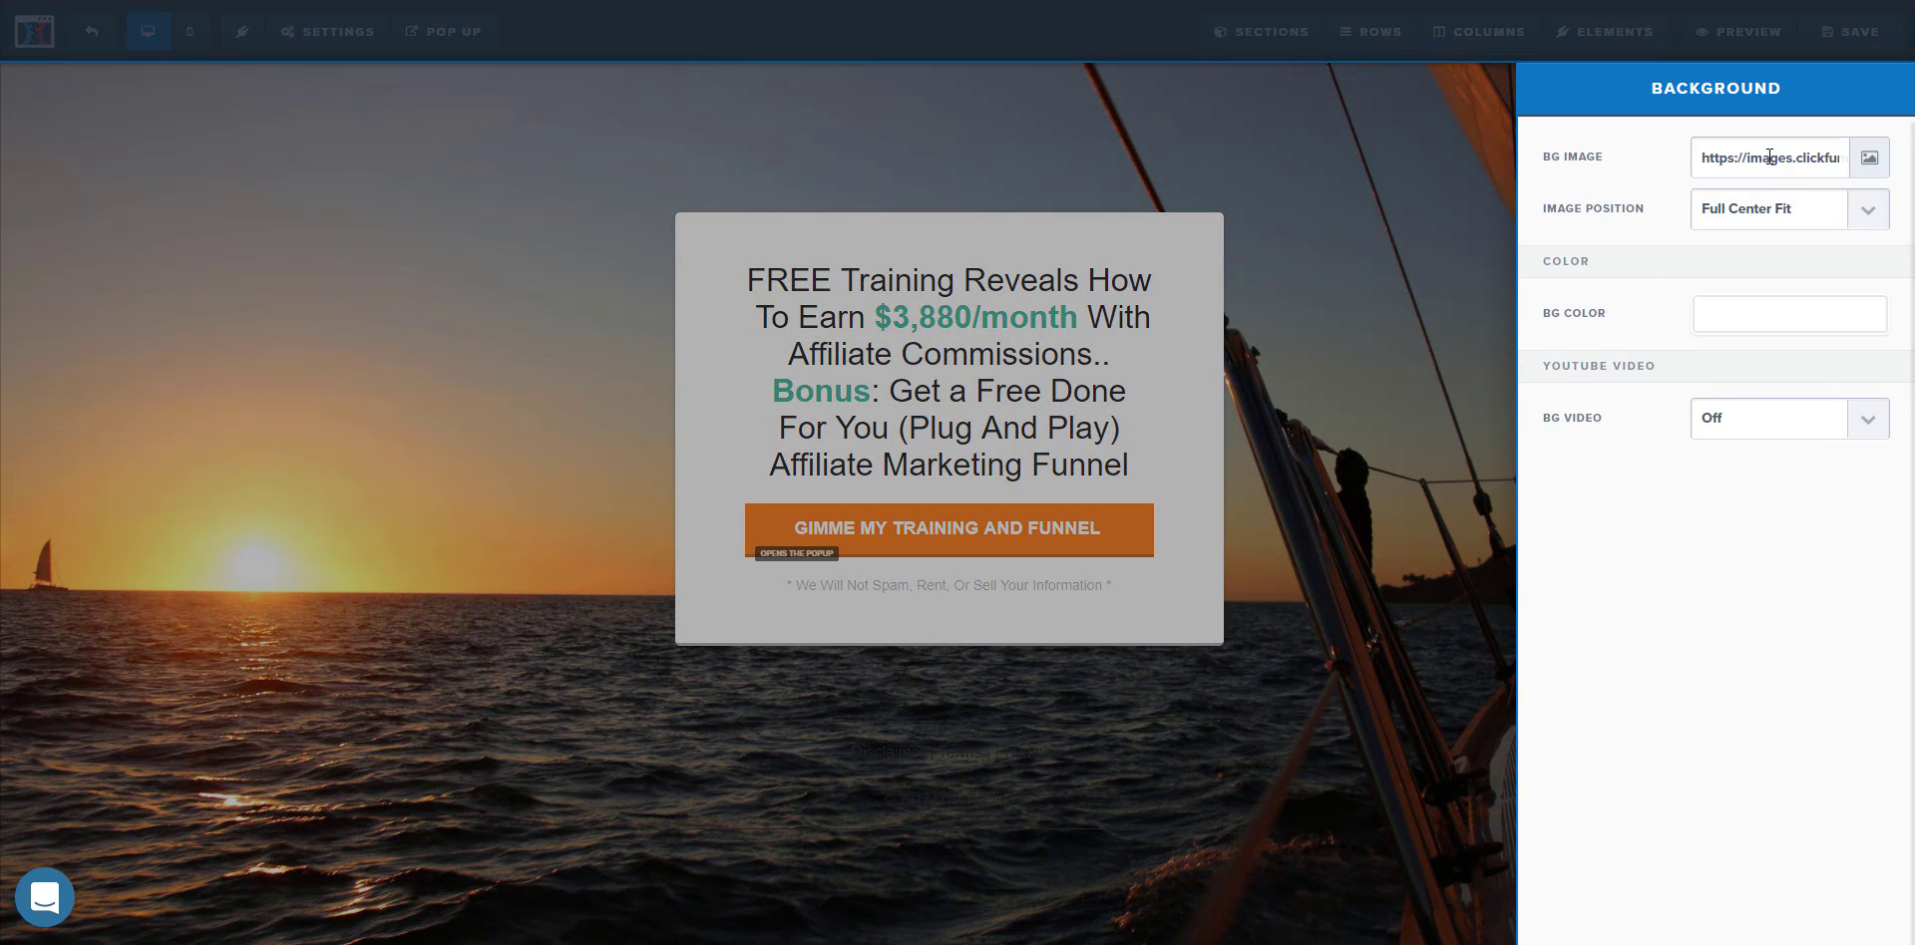
click(1869, 158)
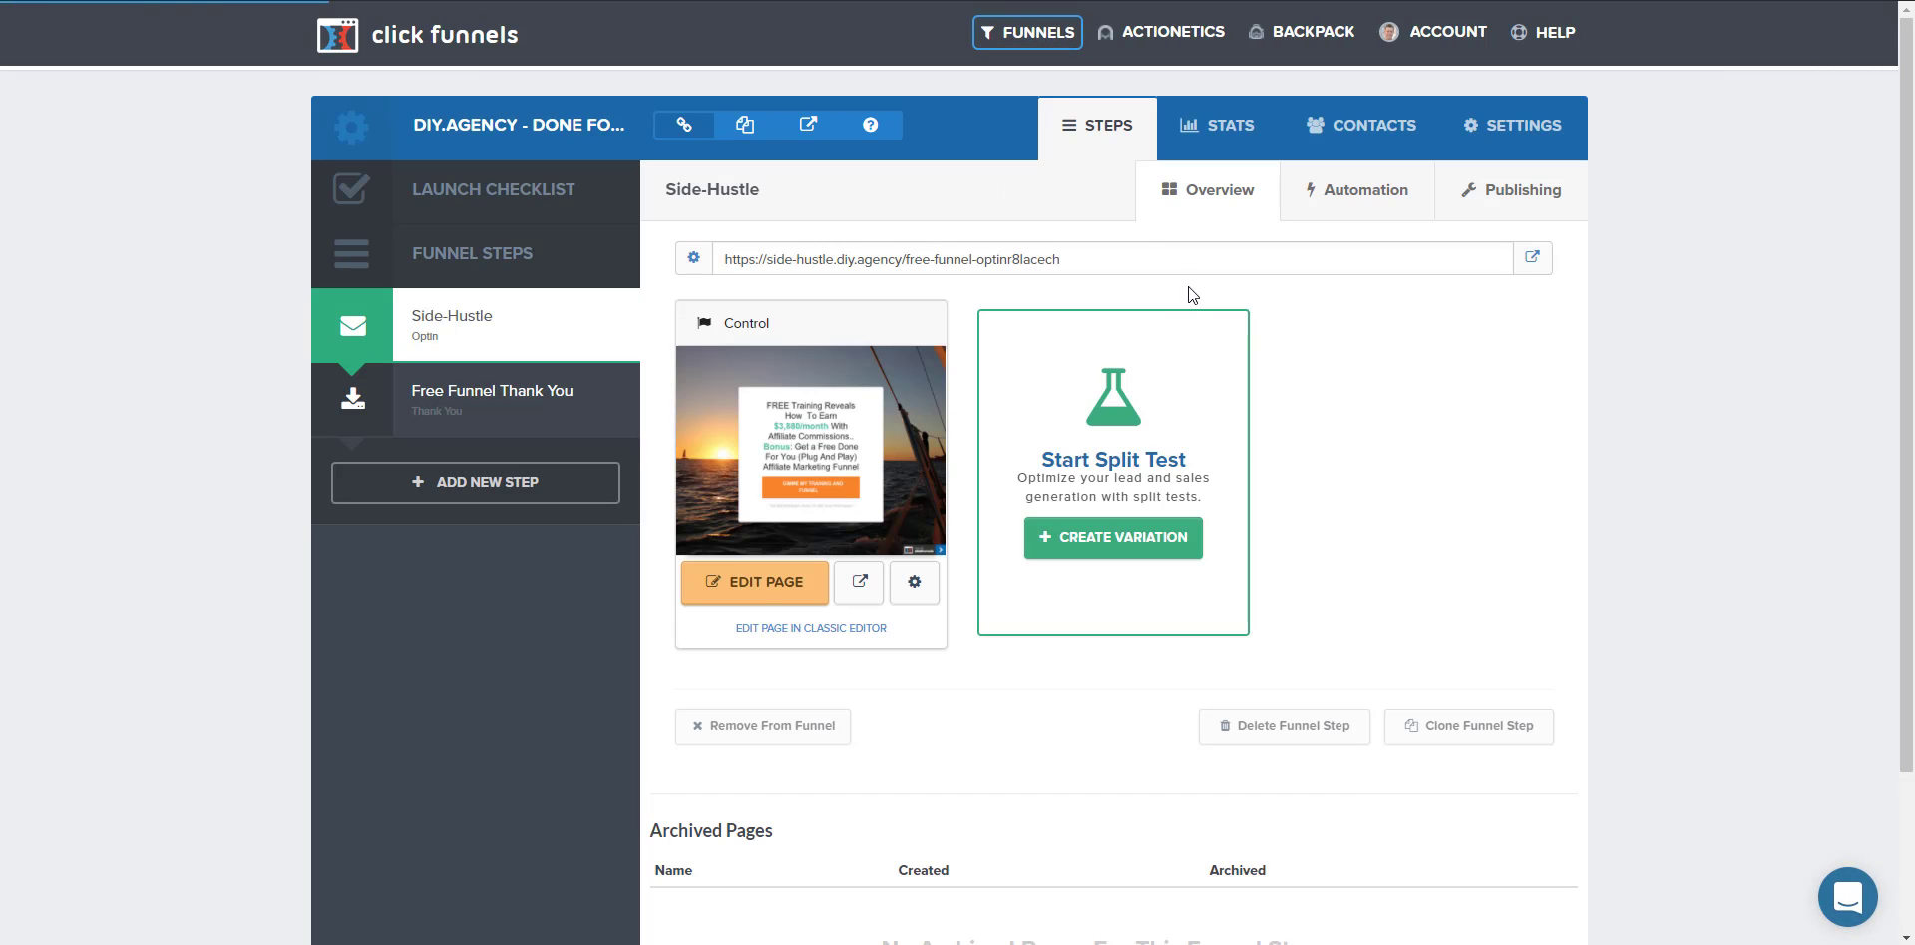
- Reopen the Side-Hustle opt-in page for editing and replace "Training" with "Funnel" in the main headline
click(749, 589)
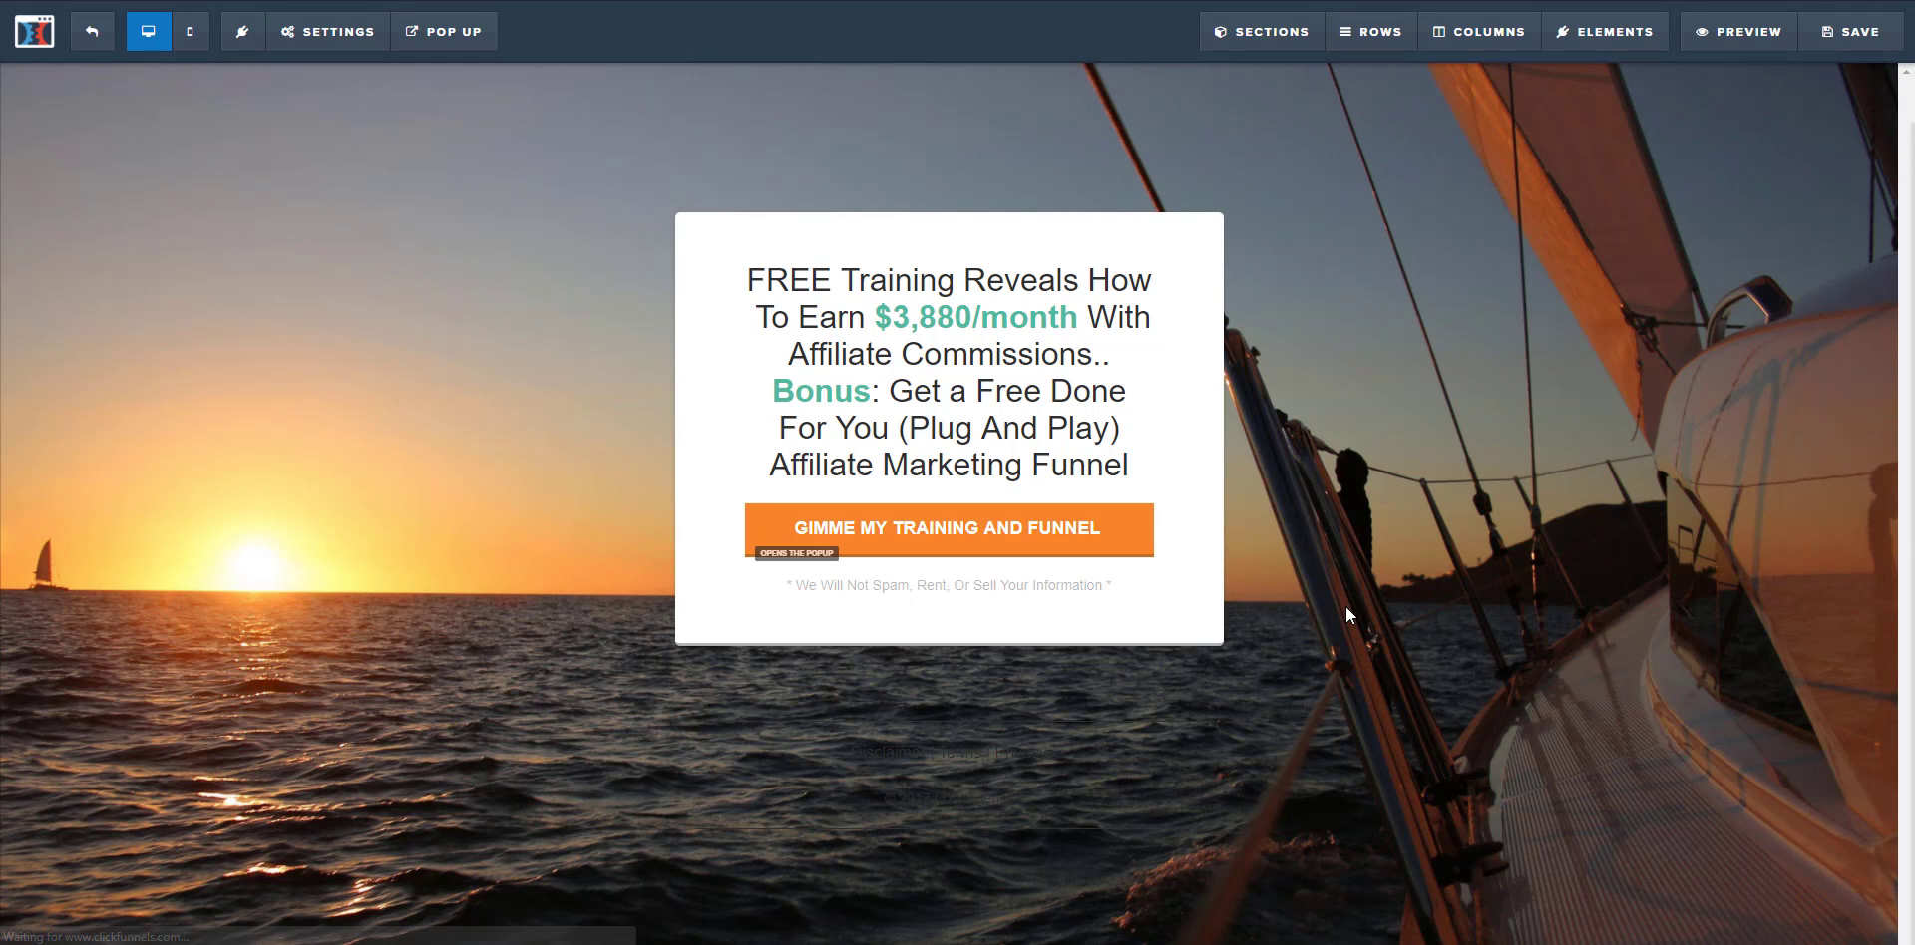
click(924, 295)
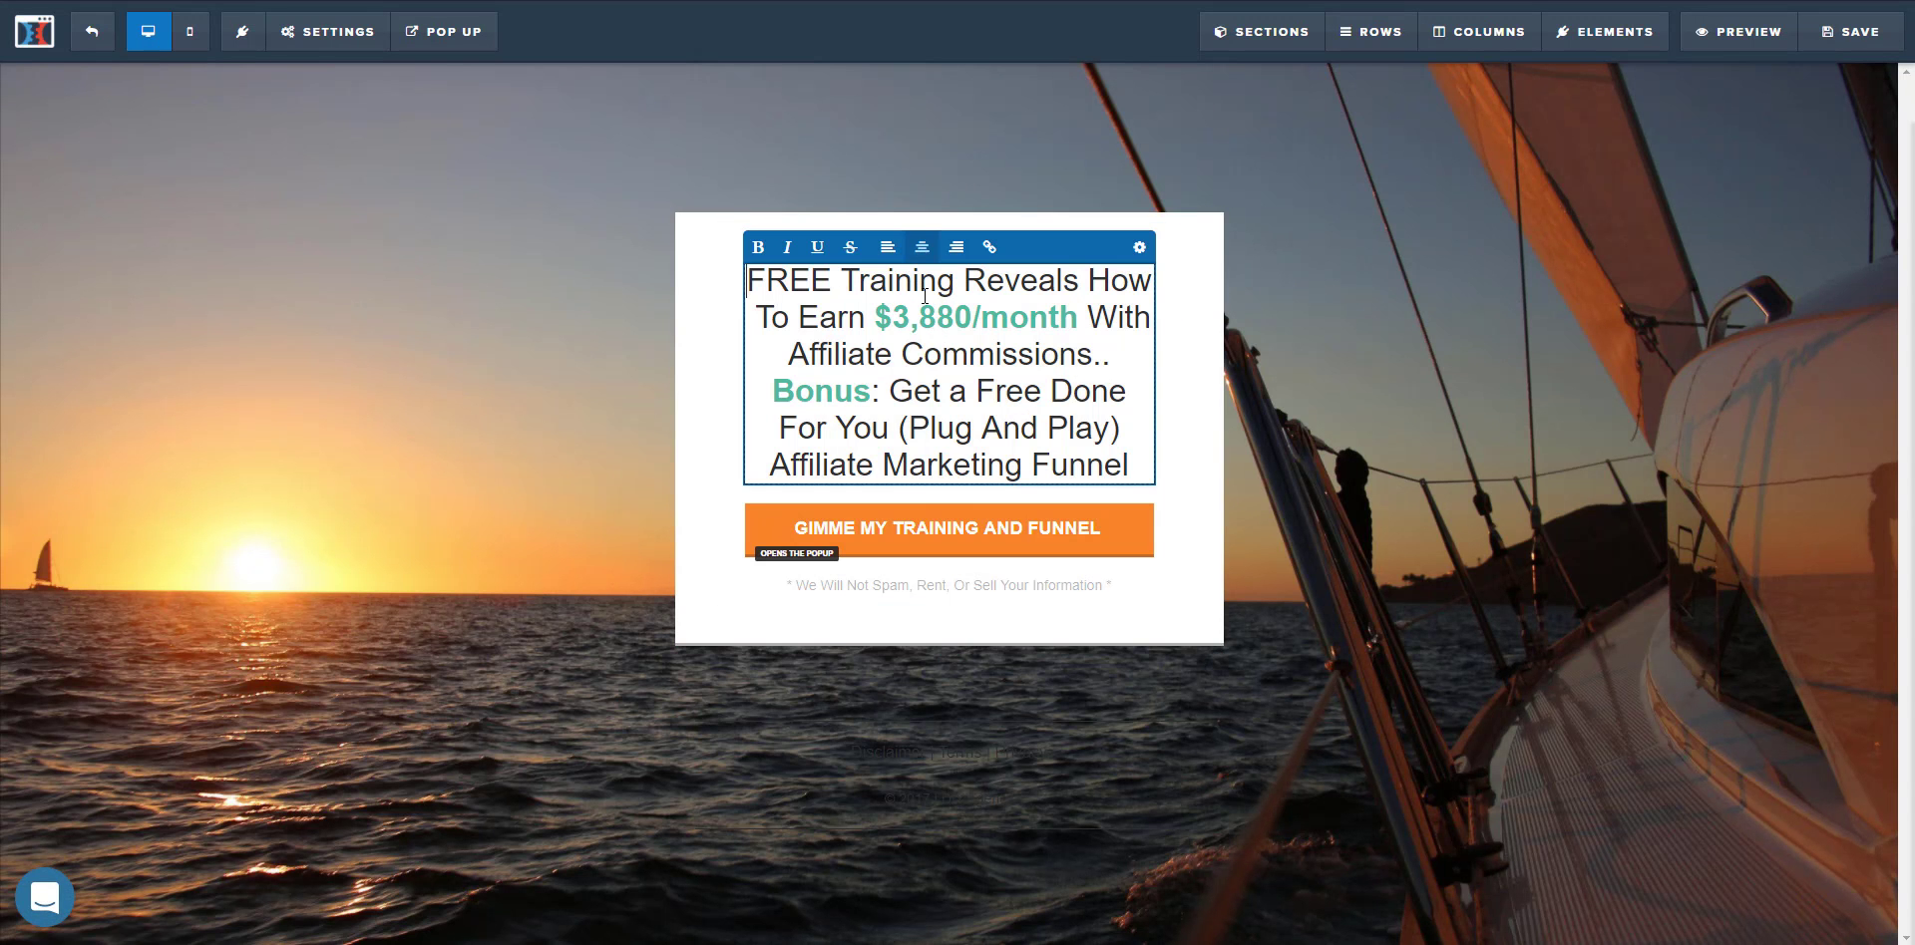
drag(843, 279, 962, 283)
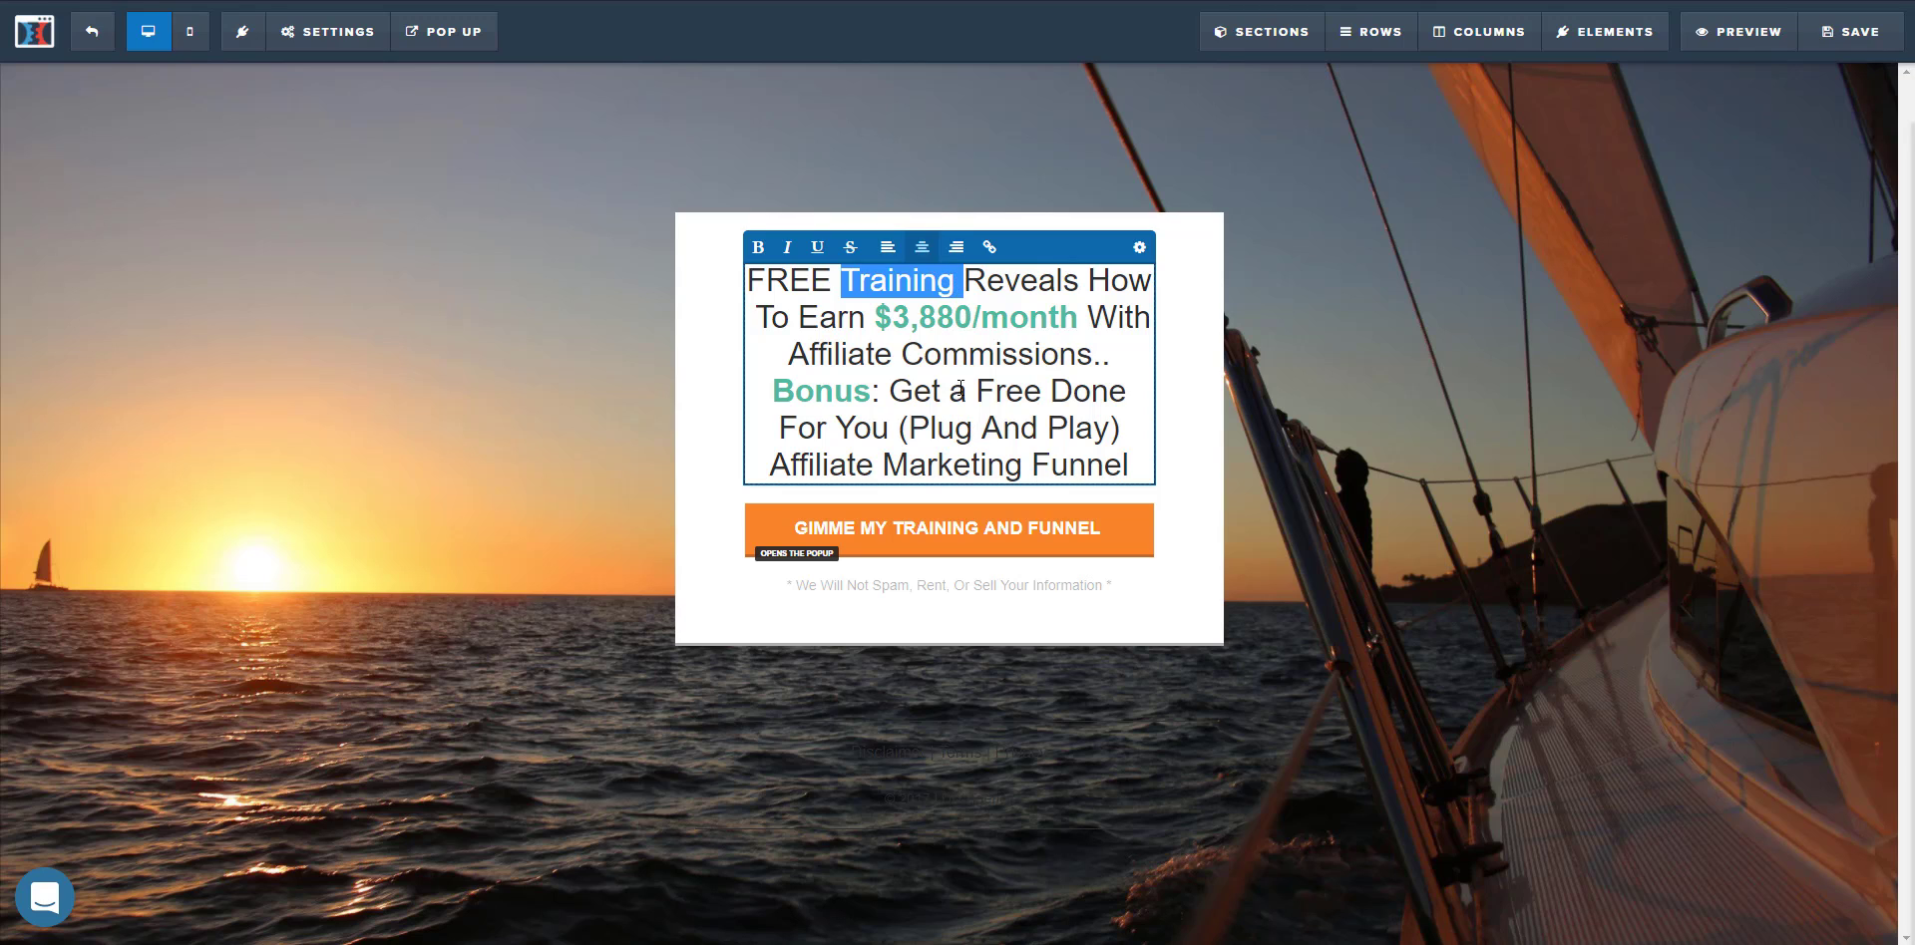
key(BackSpace)
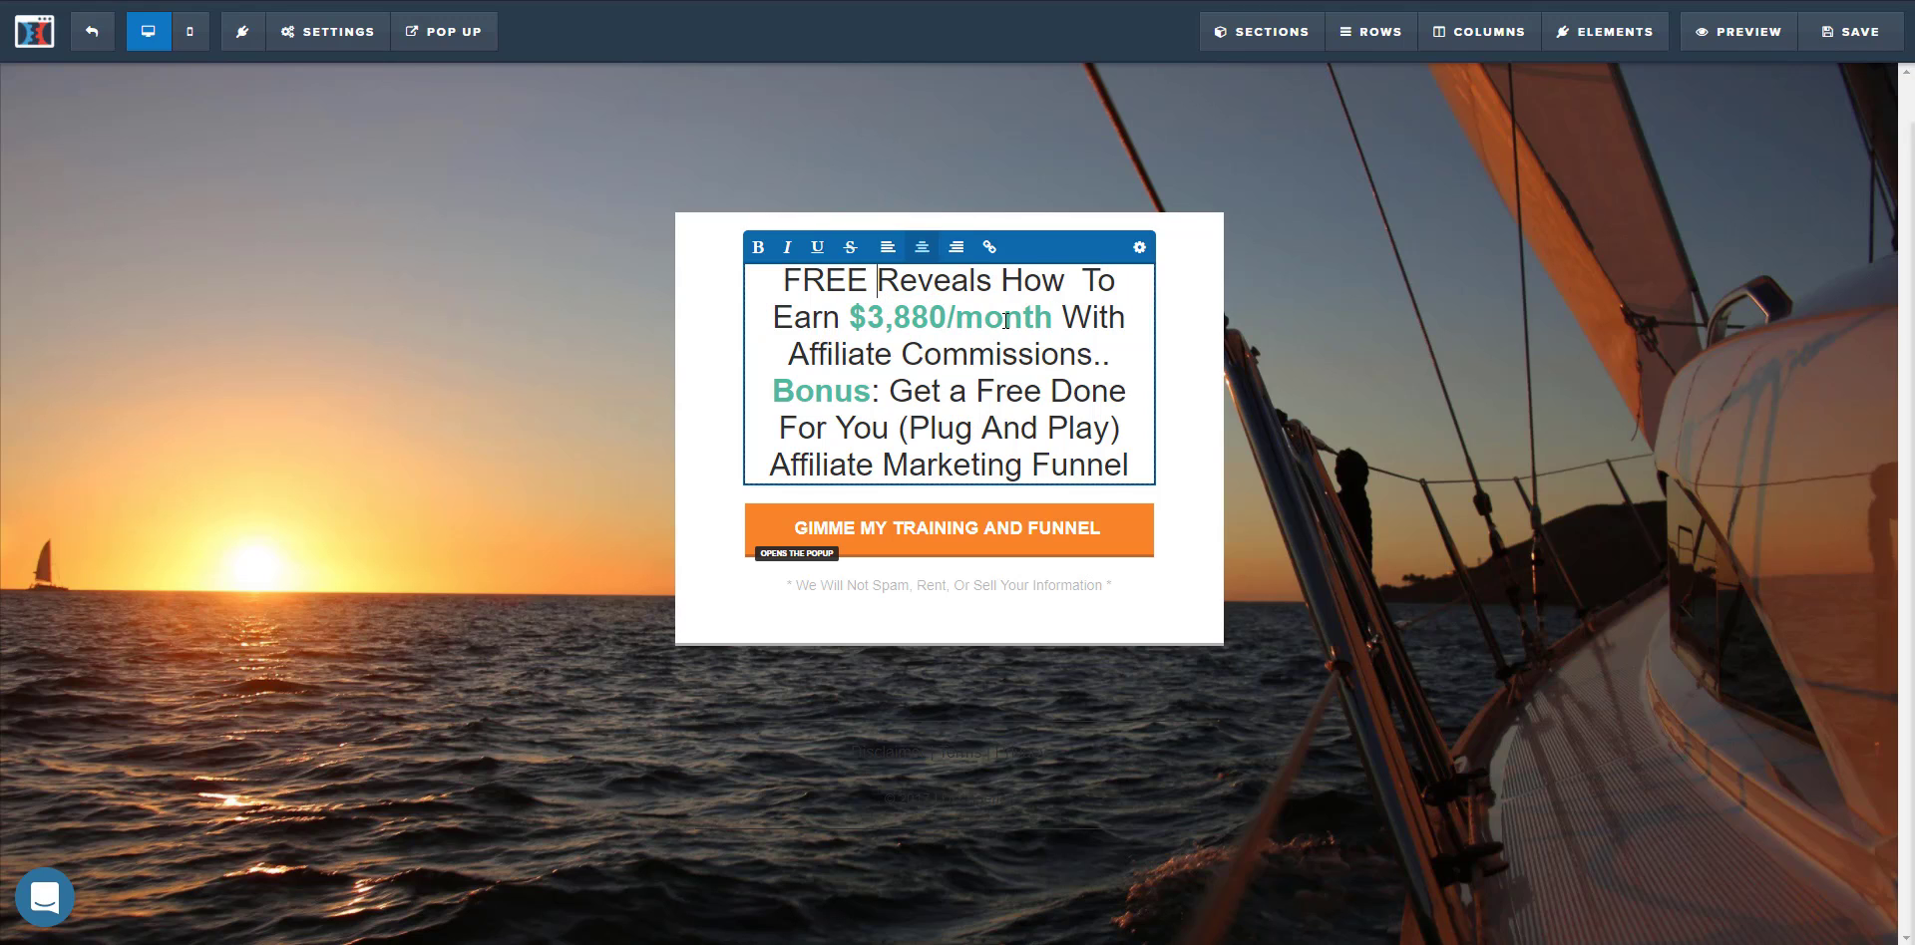
text(zgu)
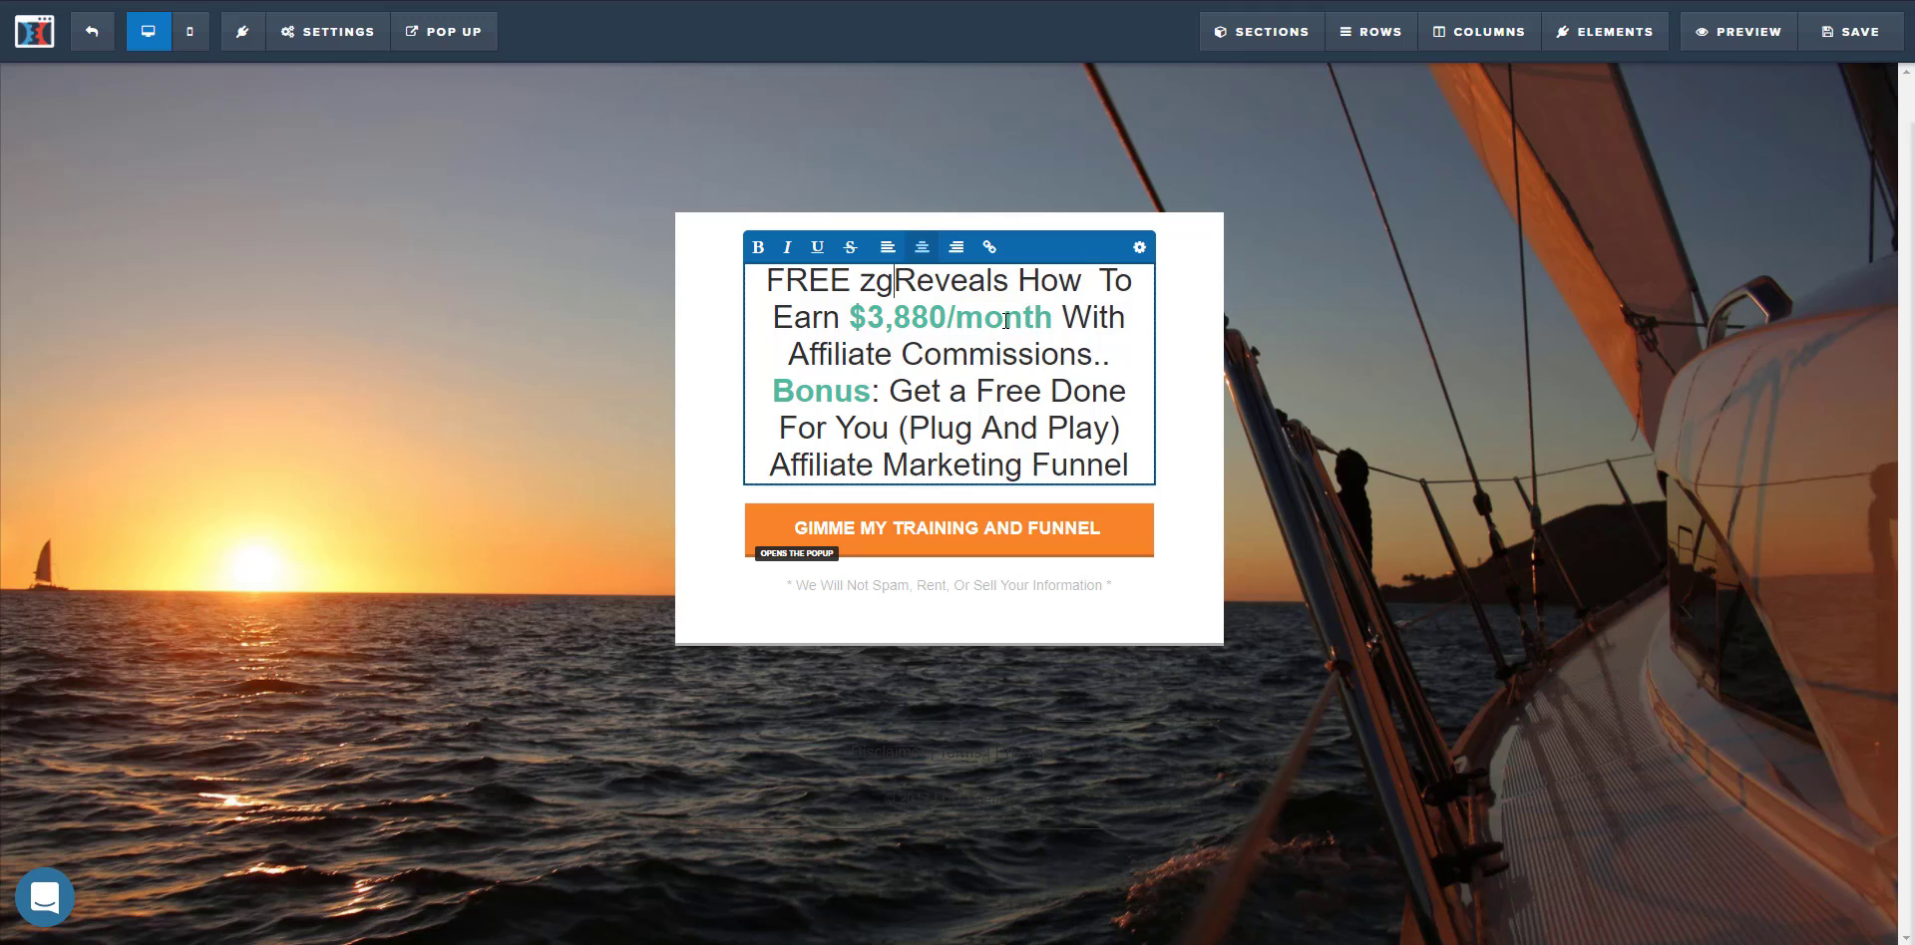
key(BackSpace)
key(BackSpace)
key(BackSpace)
text(Funnel)
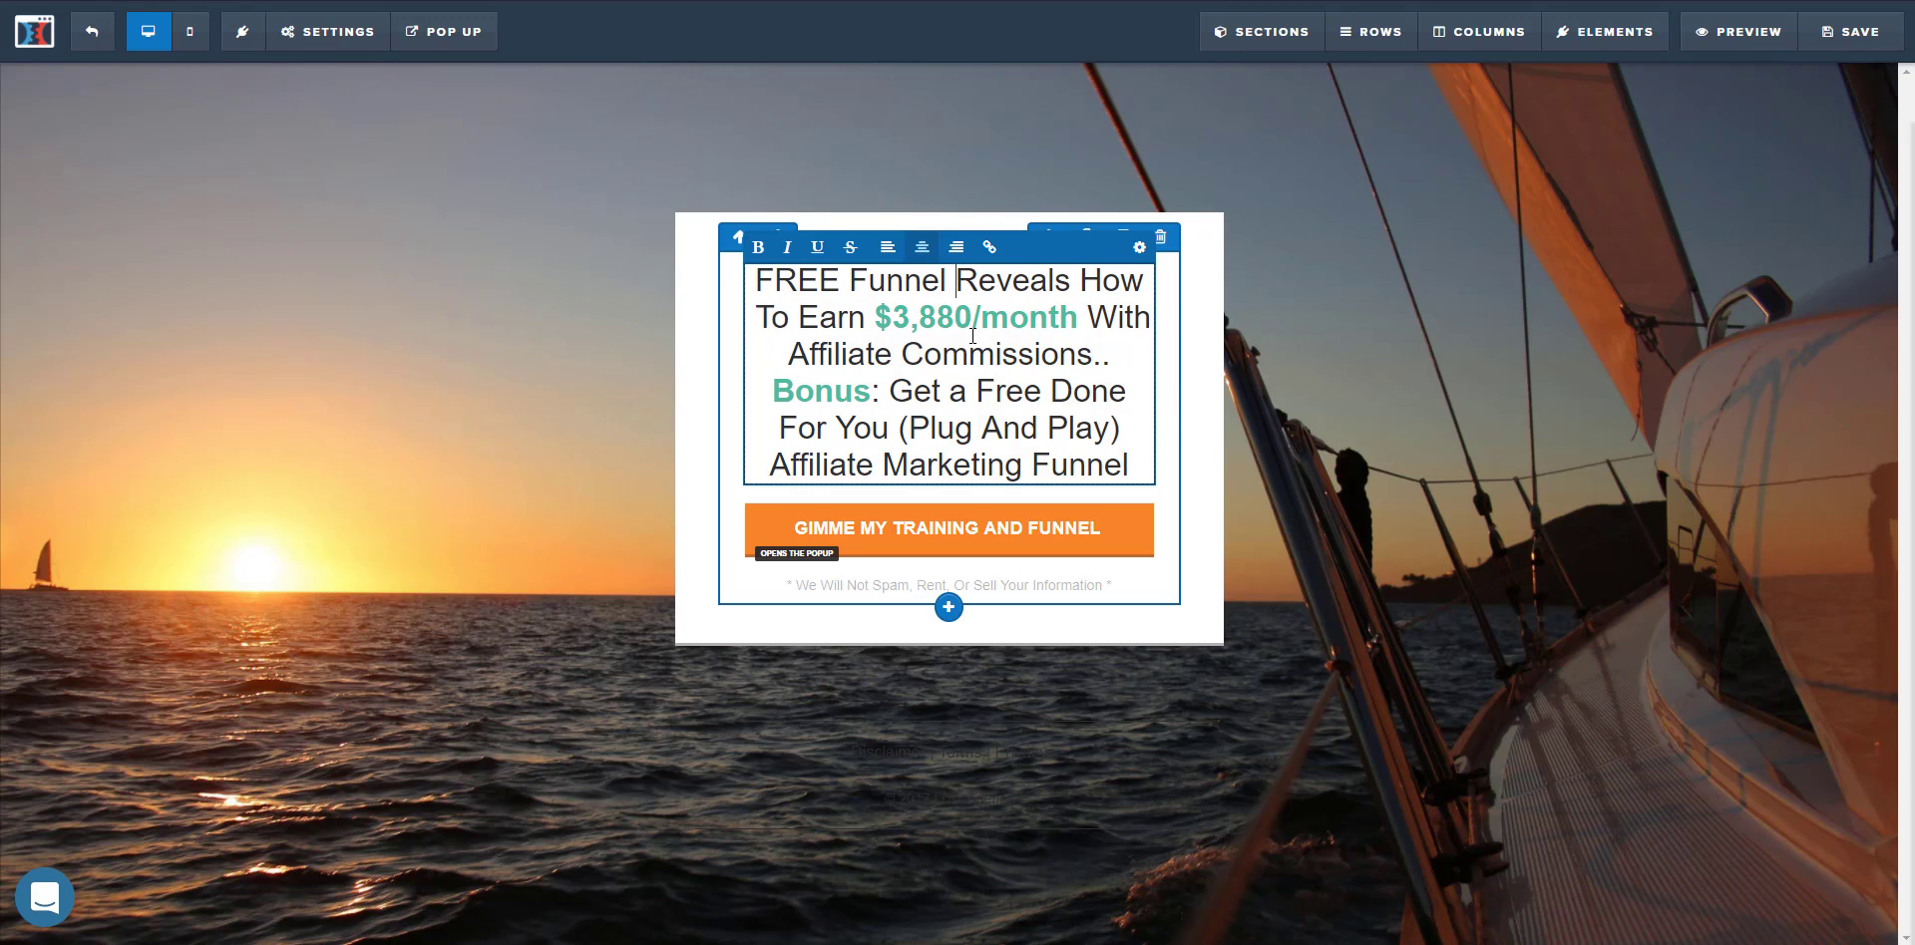
- Select the headline's "$3,880/month" text and view the main headline's font and colour settings
drag(1078, 323, 875, 317)
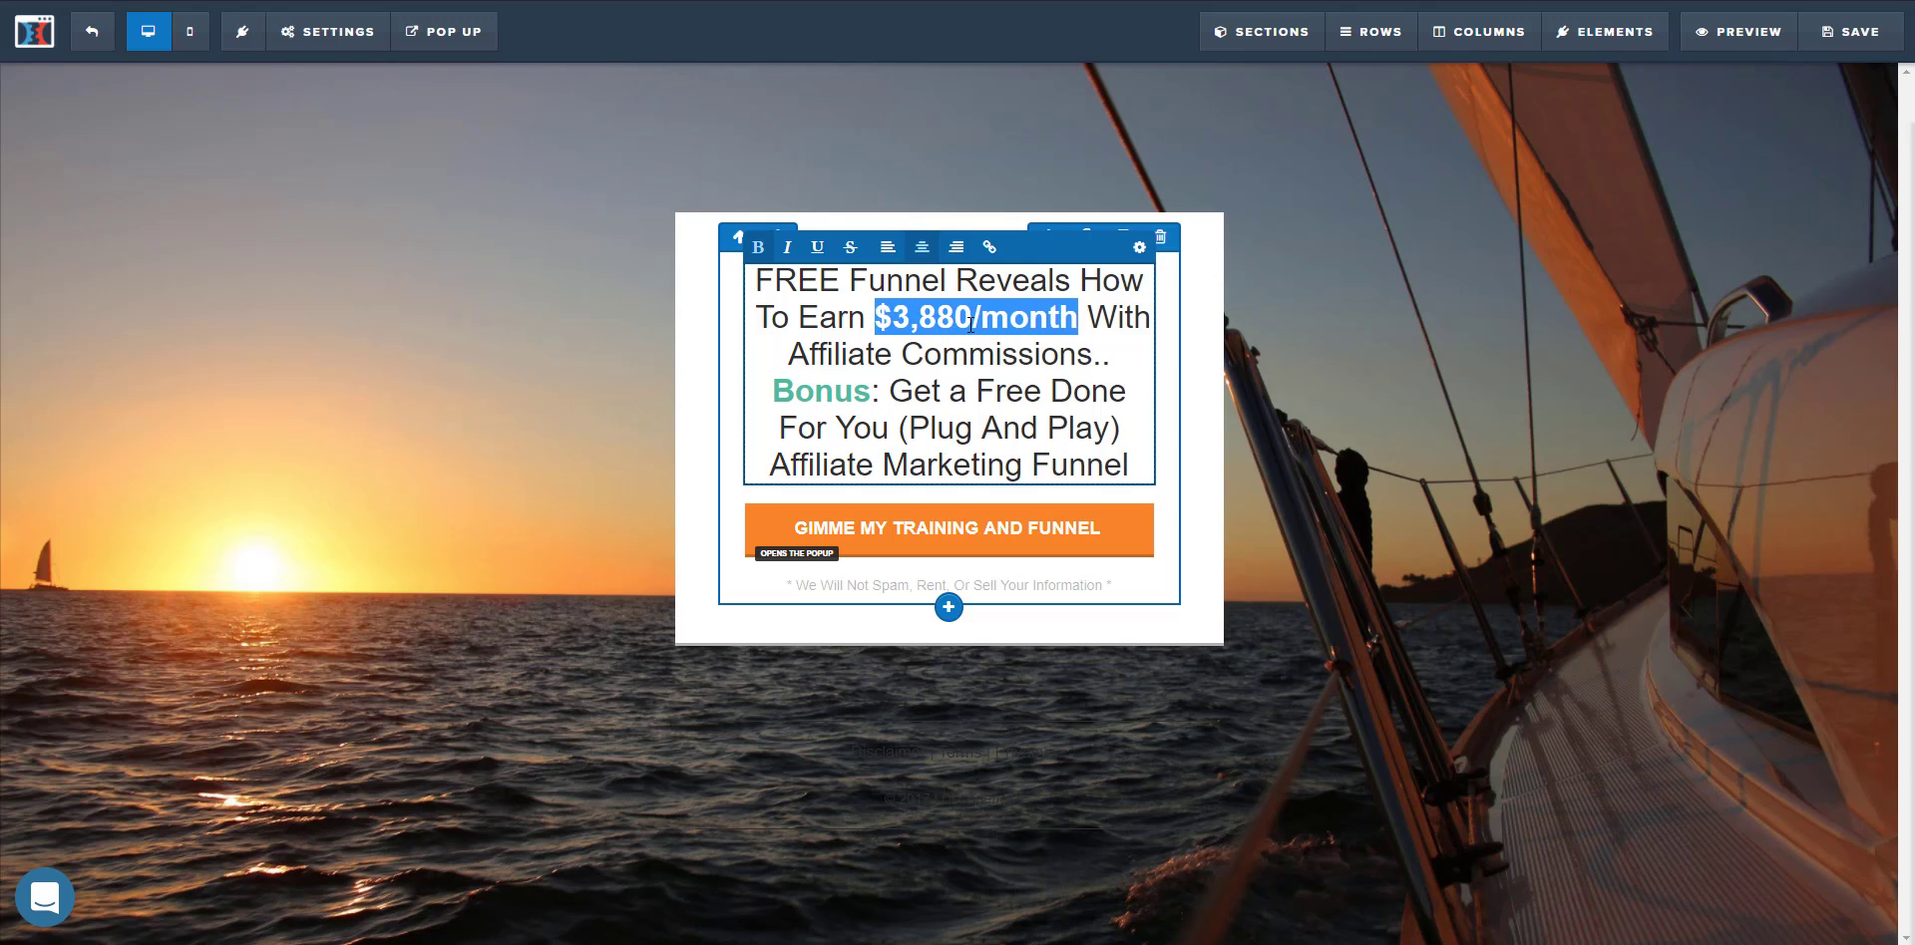
key(ctrl+b)
click(973, 320)
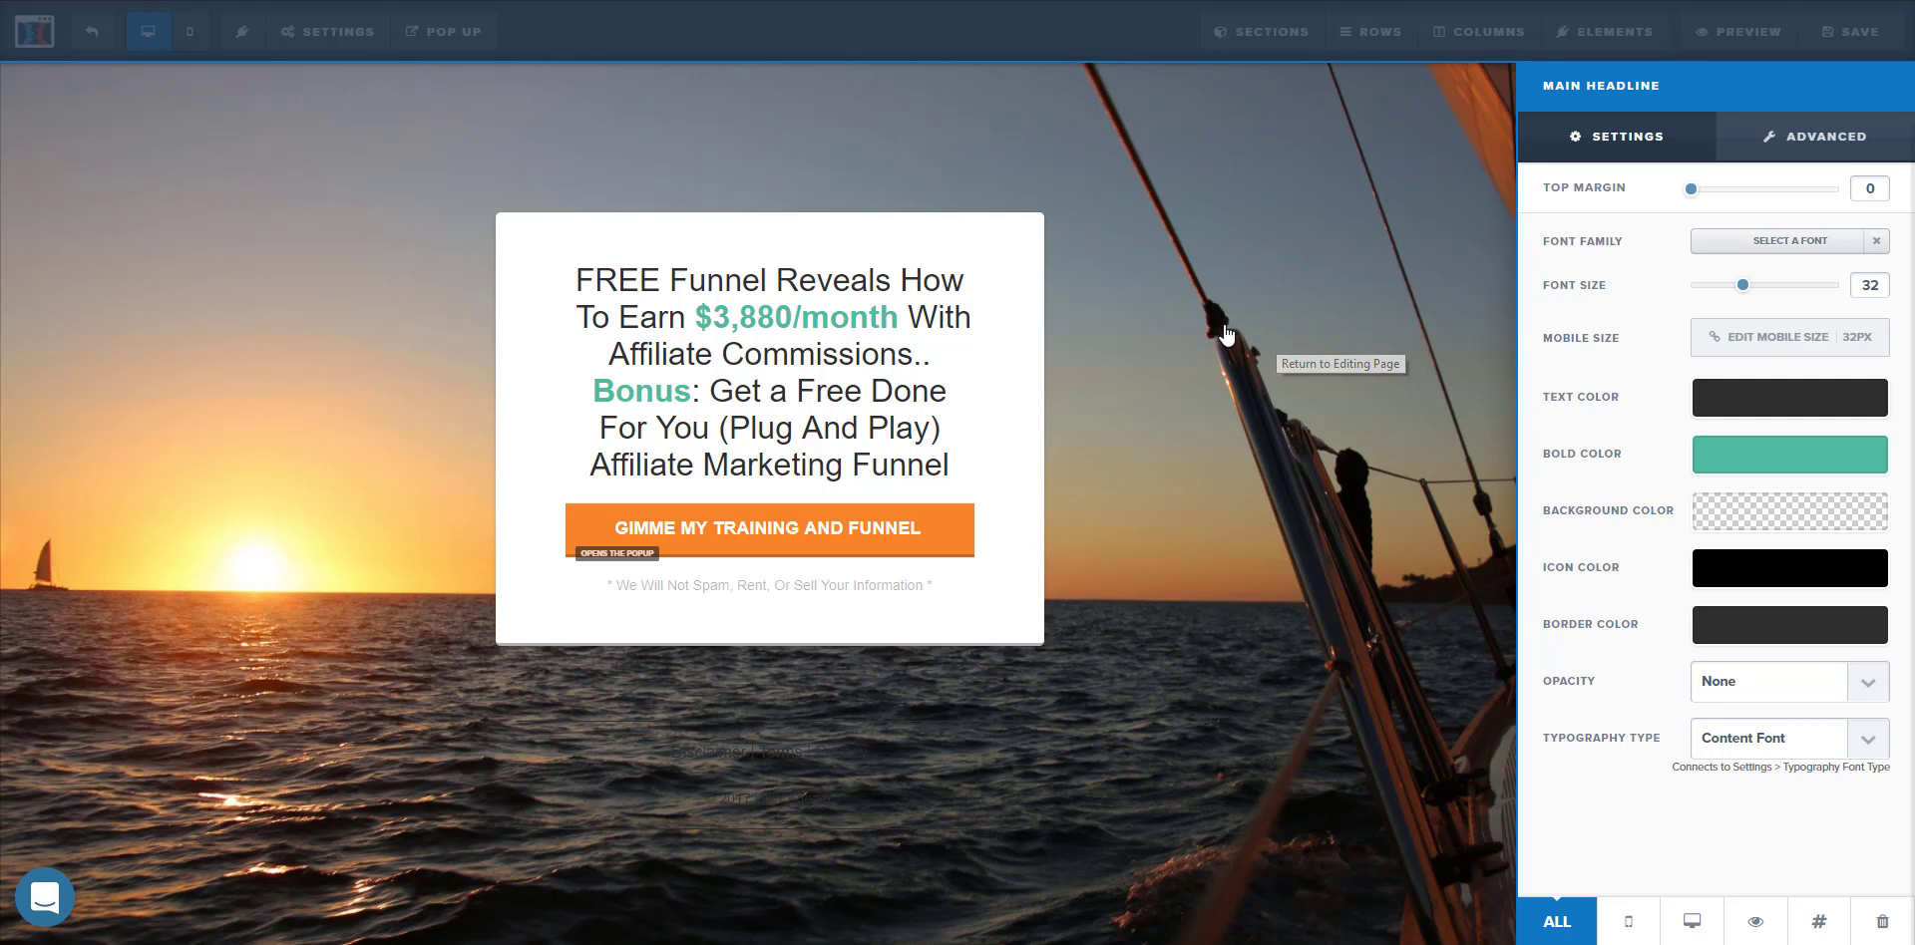
click(1257, 331)
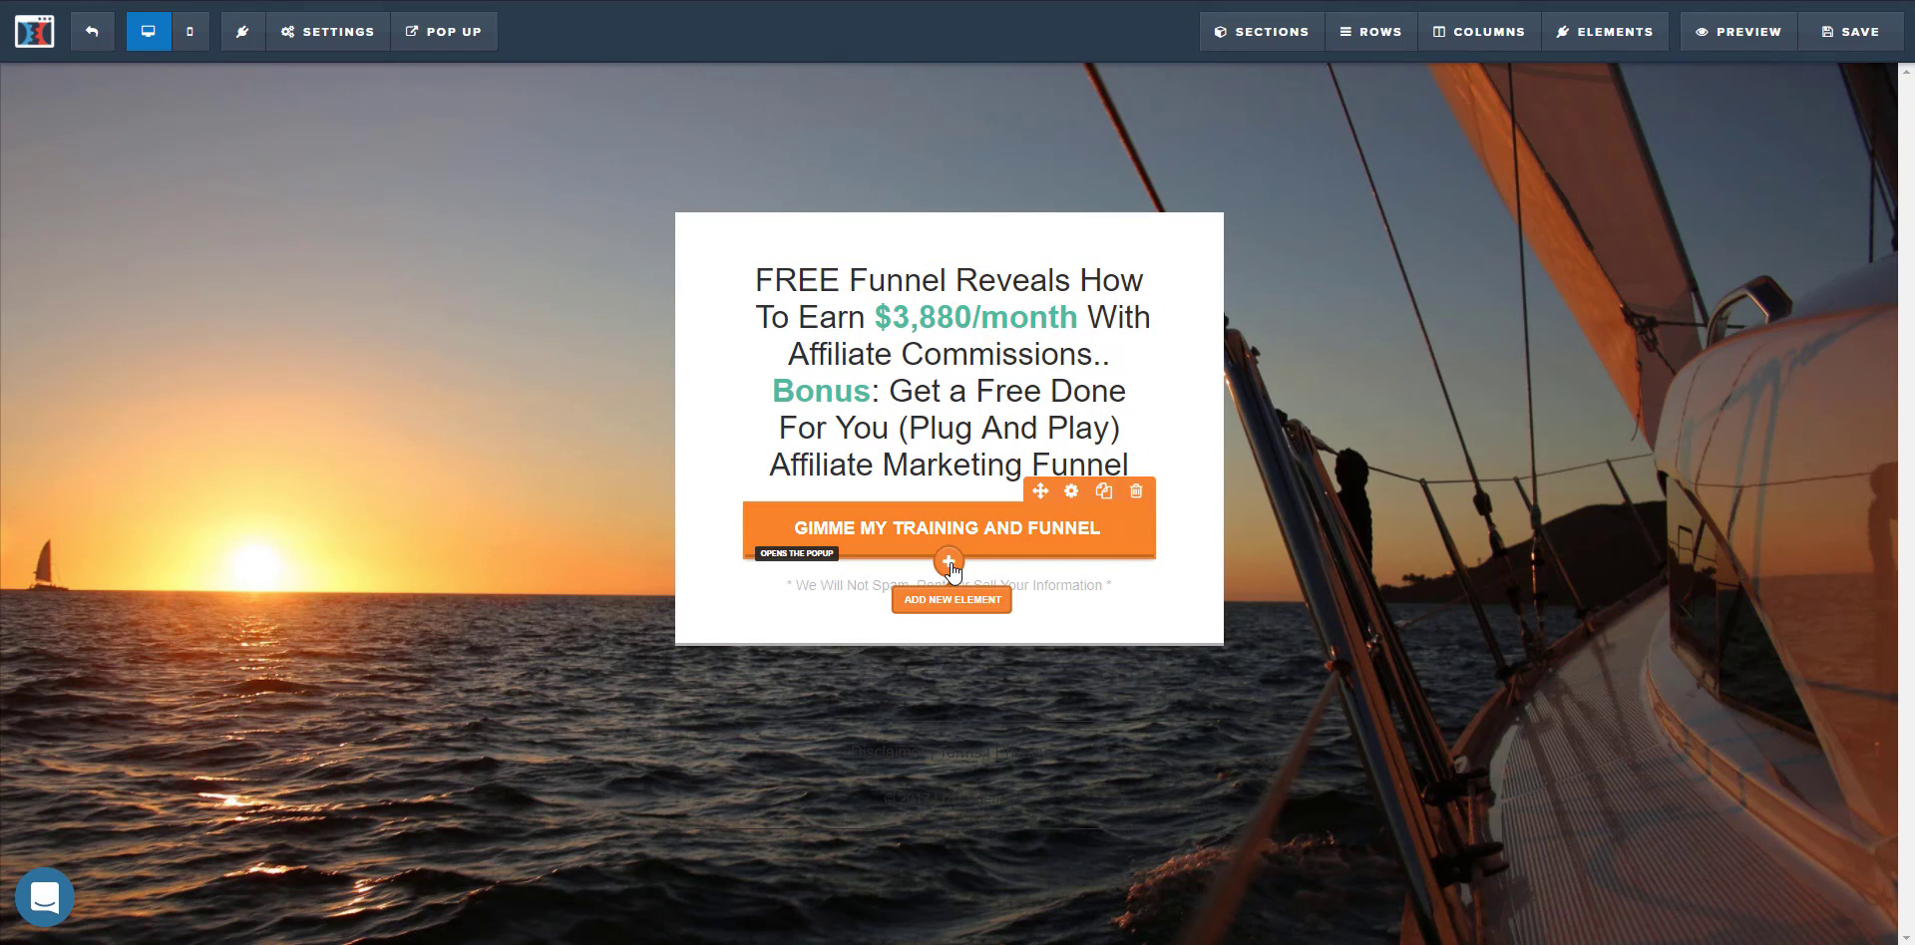
- Add a Countdown element directly below the "Gimme My Training and Funnel" button
click(950, 578)
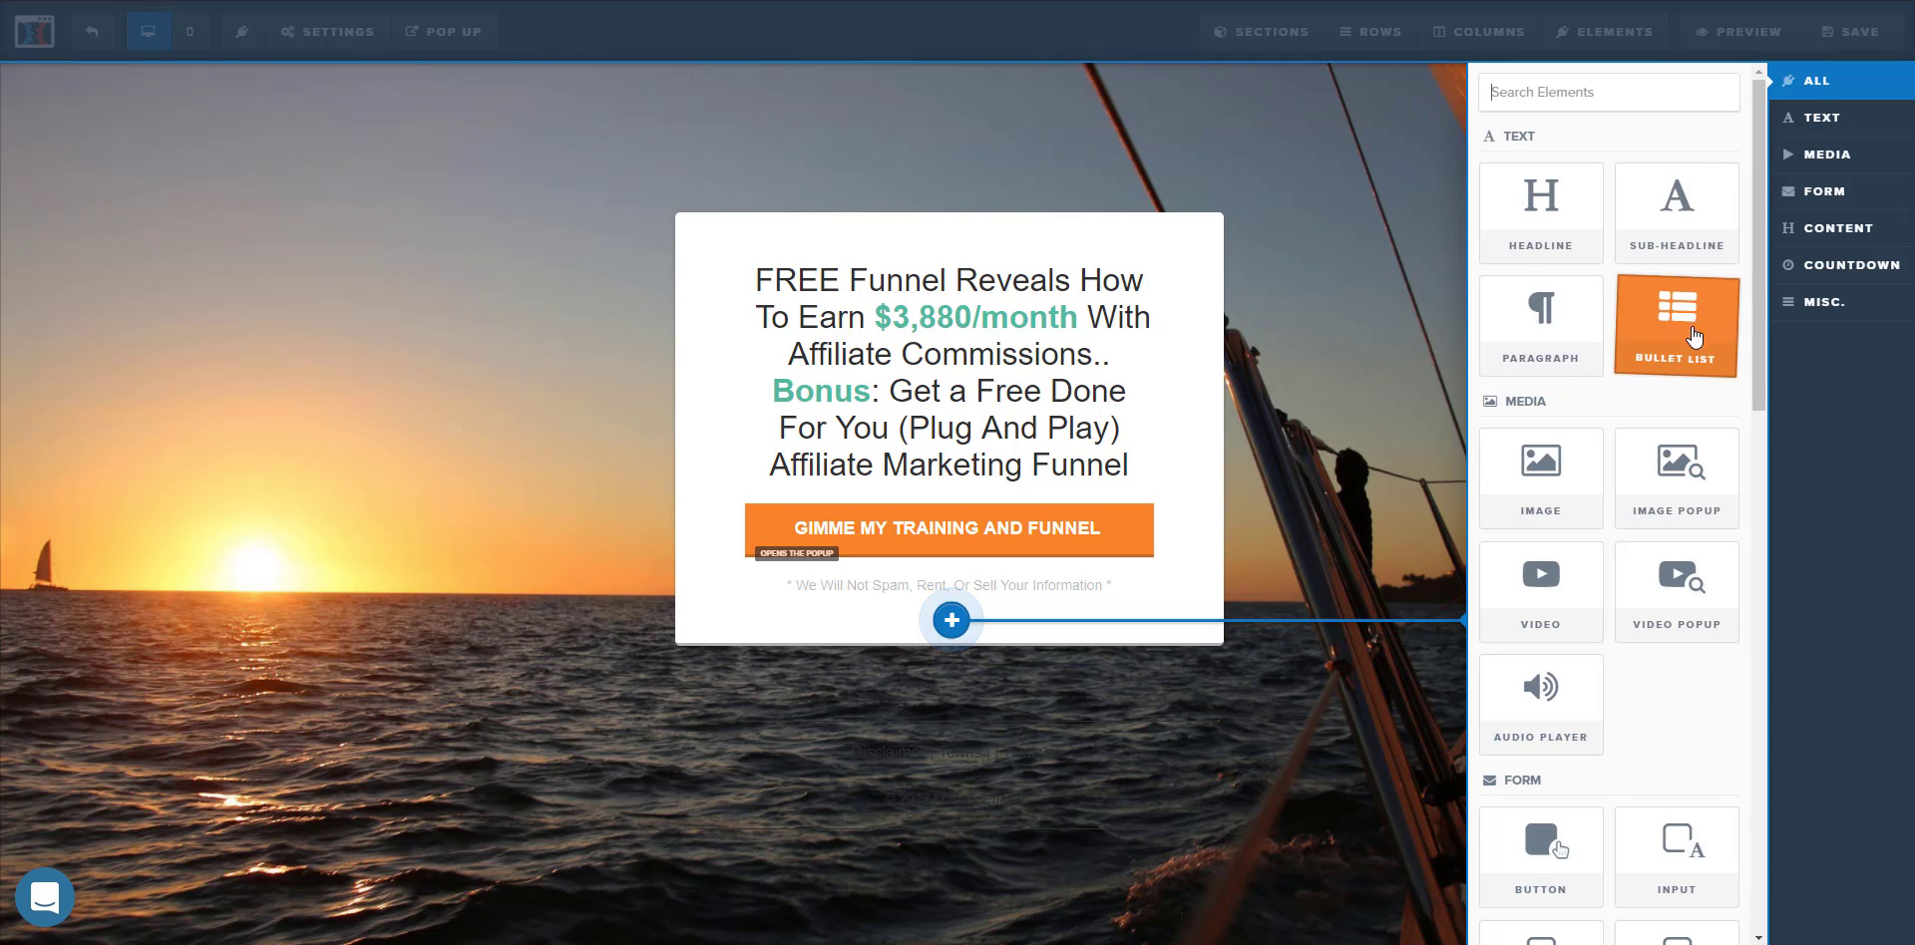
scroll(1733, 473, down, 3)
scroll(1735, 476, down, 3)
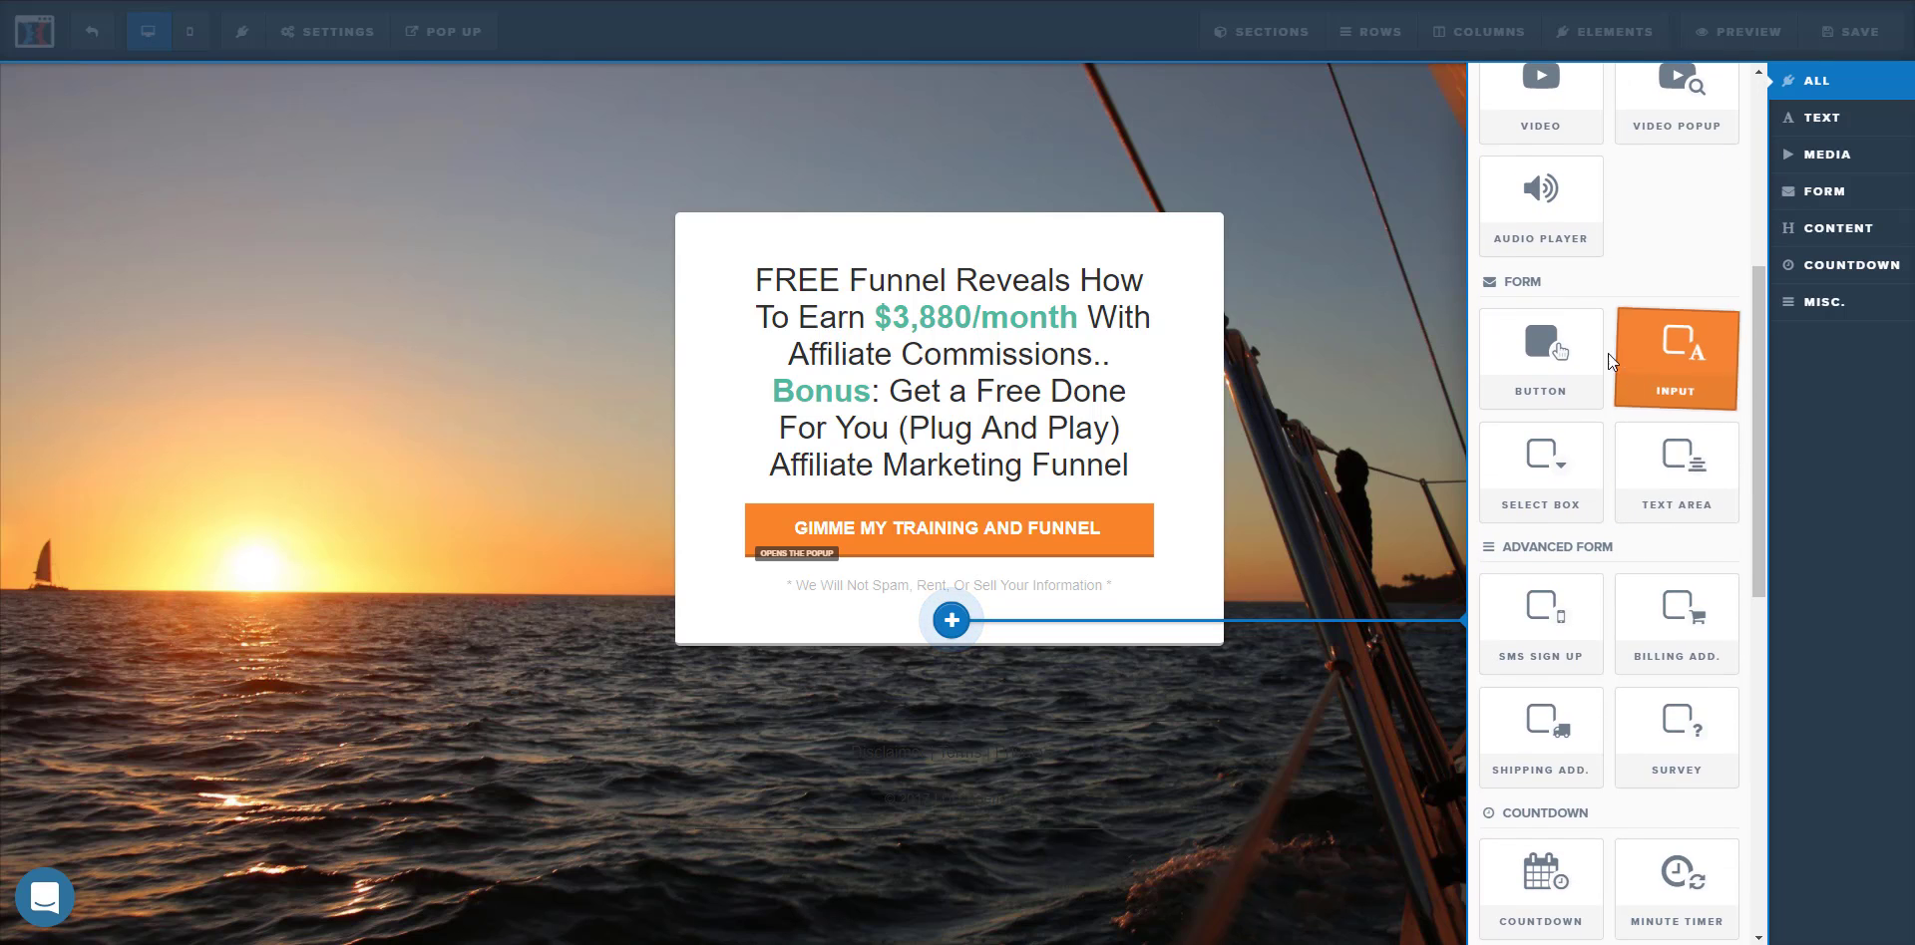
scroll(1563, 485, down, 2)
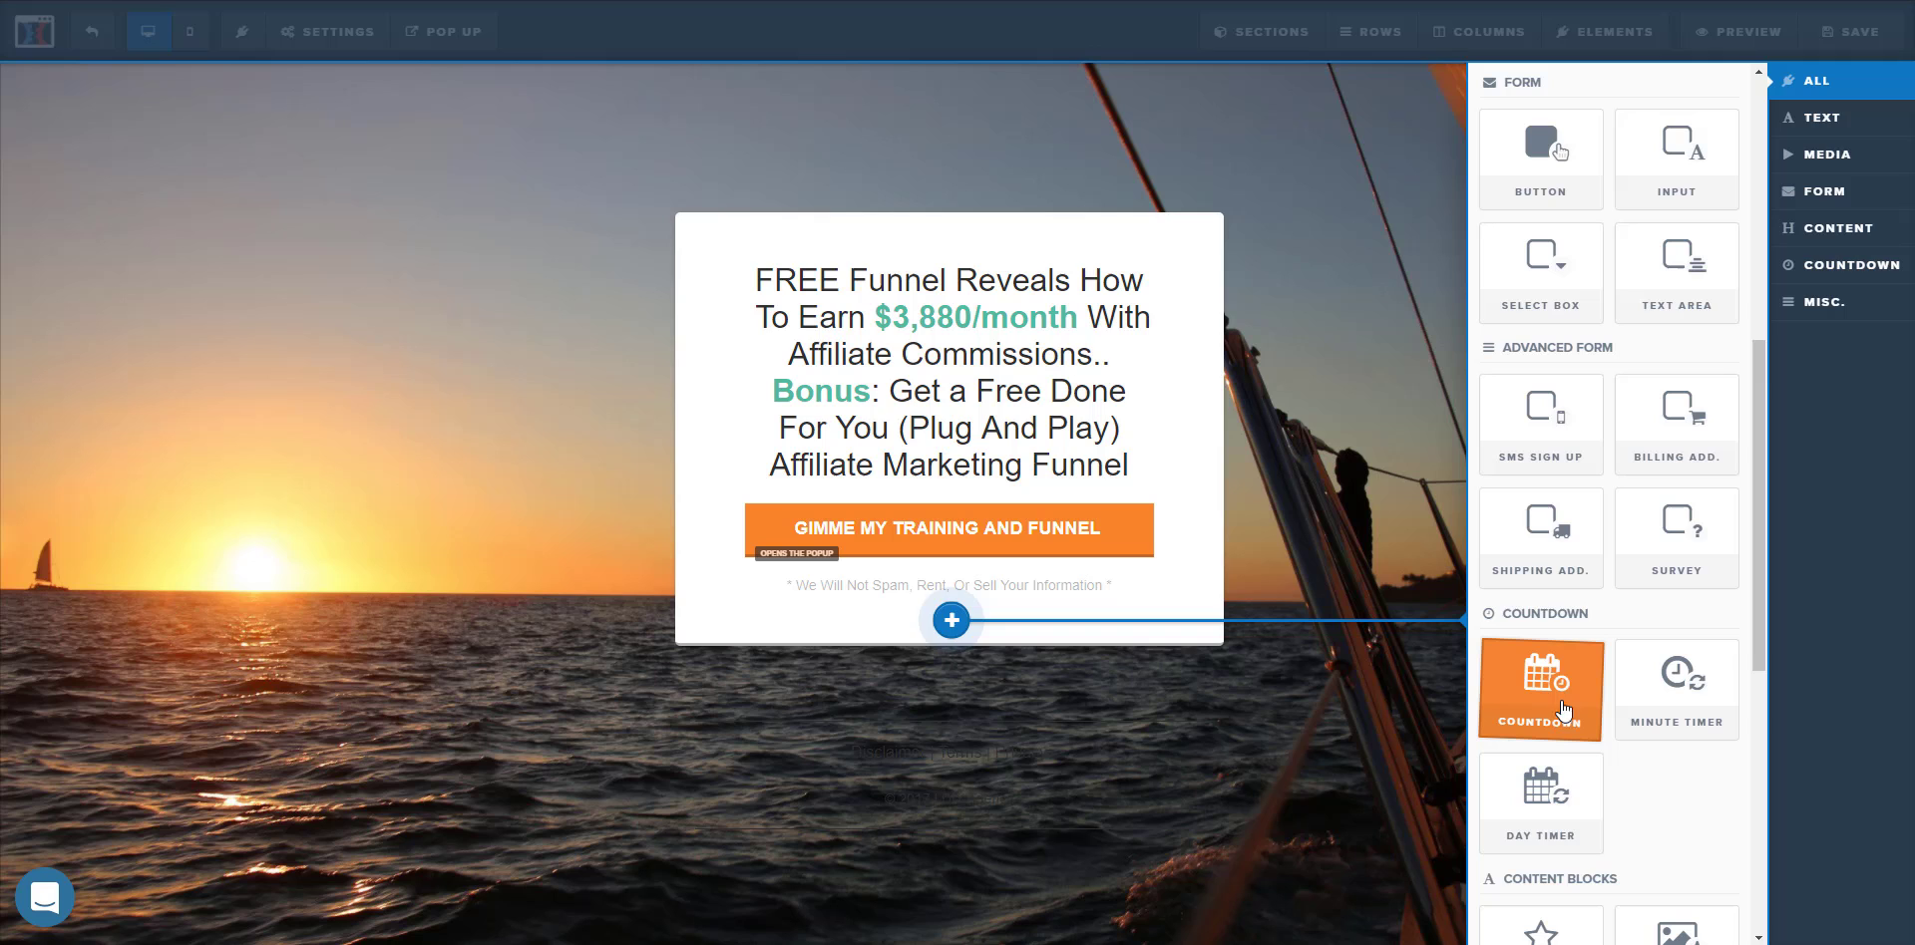
click(1540, 710)
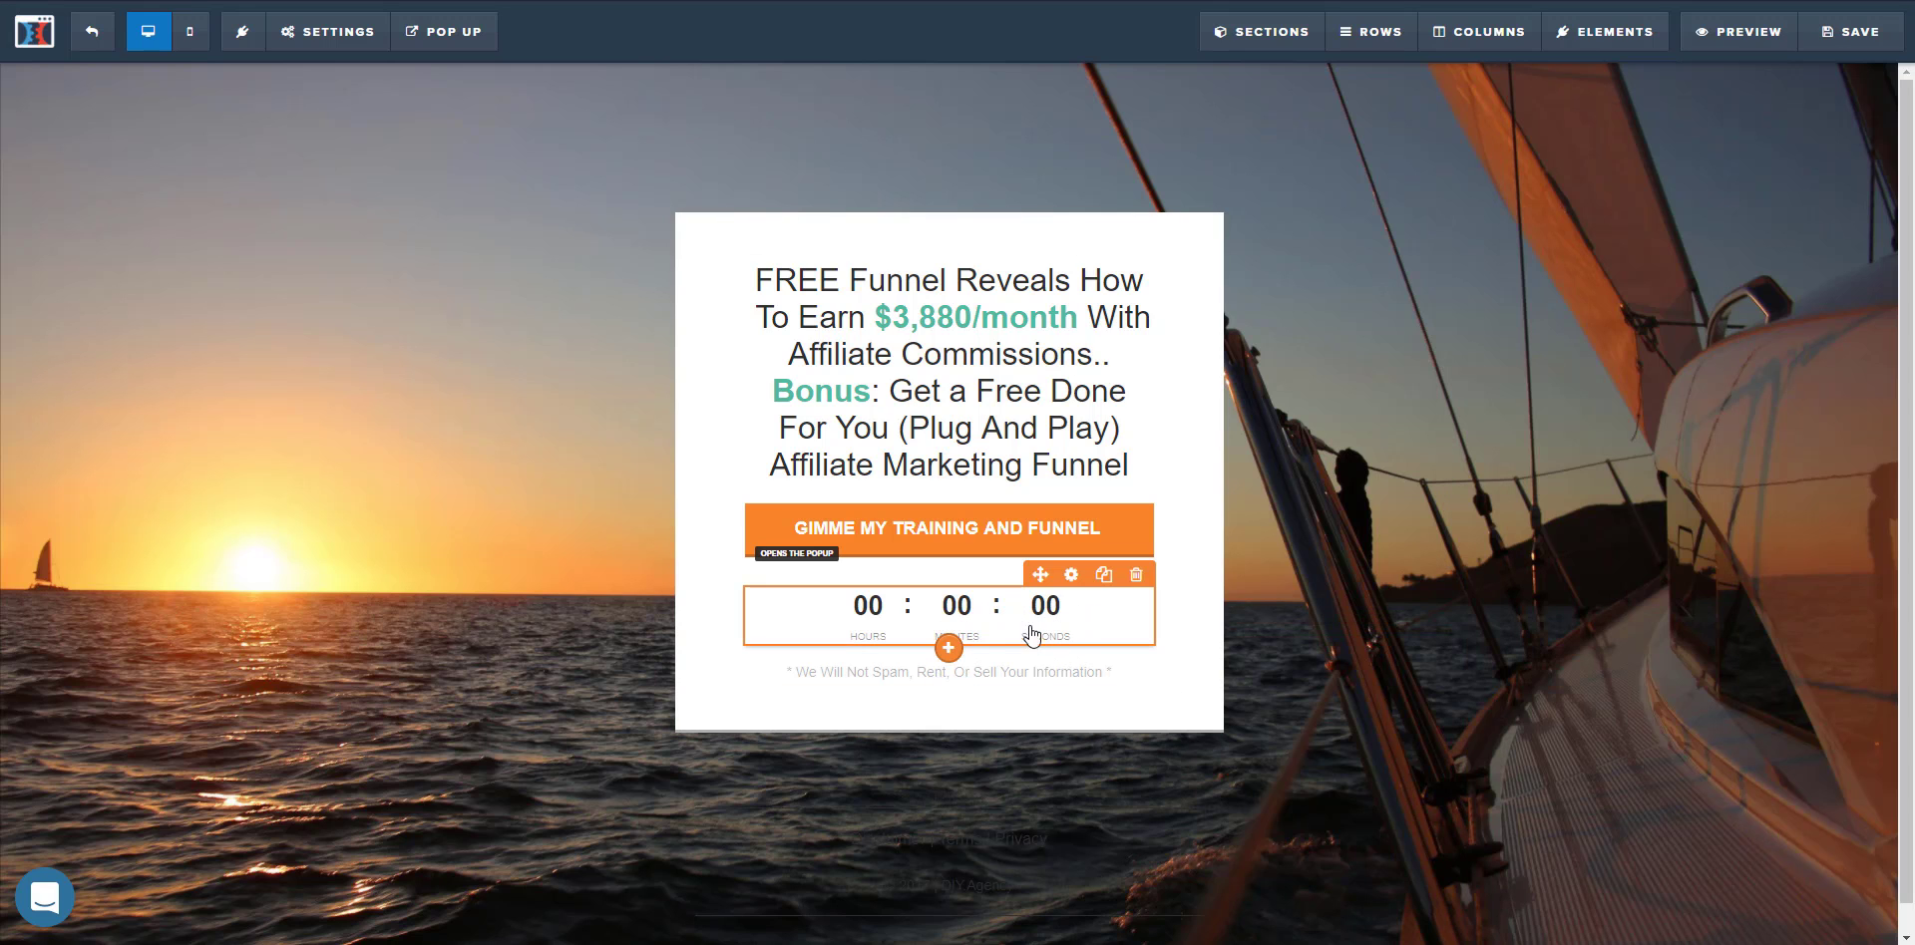
- Add an FB Comments element directly below the countdown
click(948, 648)
scroll(1579, 711, down, 1)
scroll(1596, 713, down, 8)
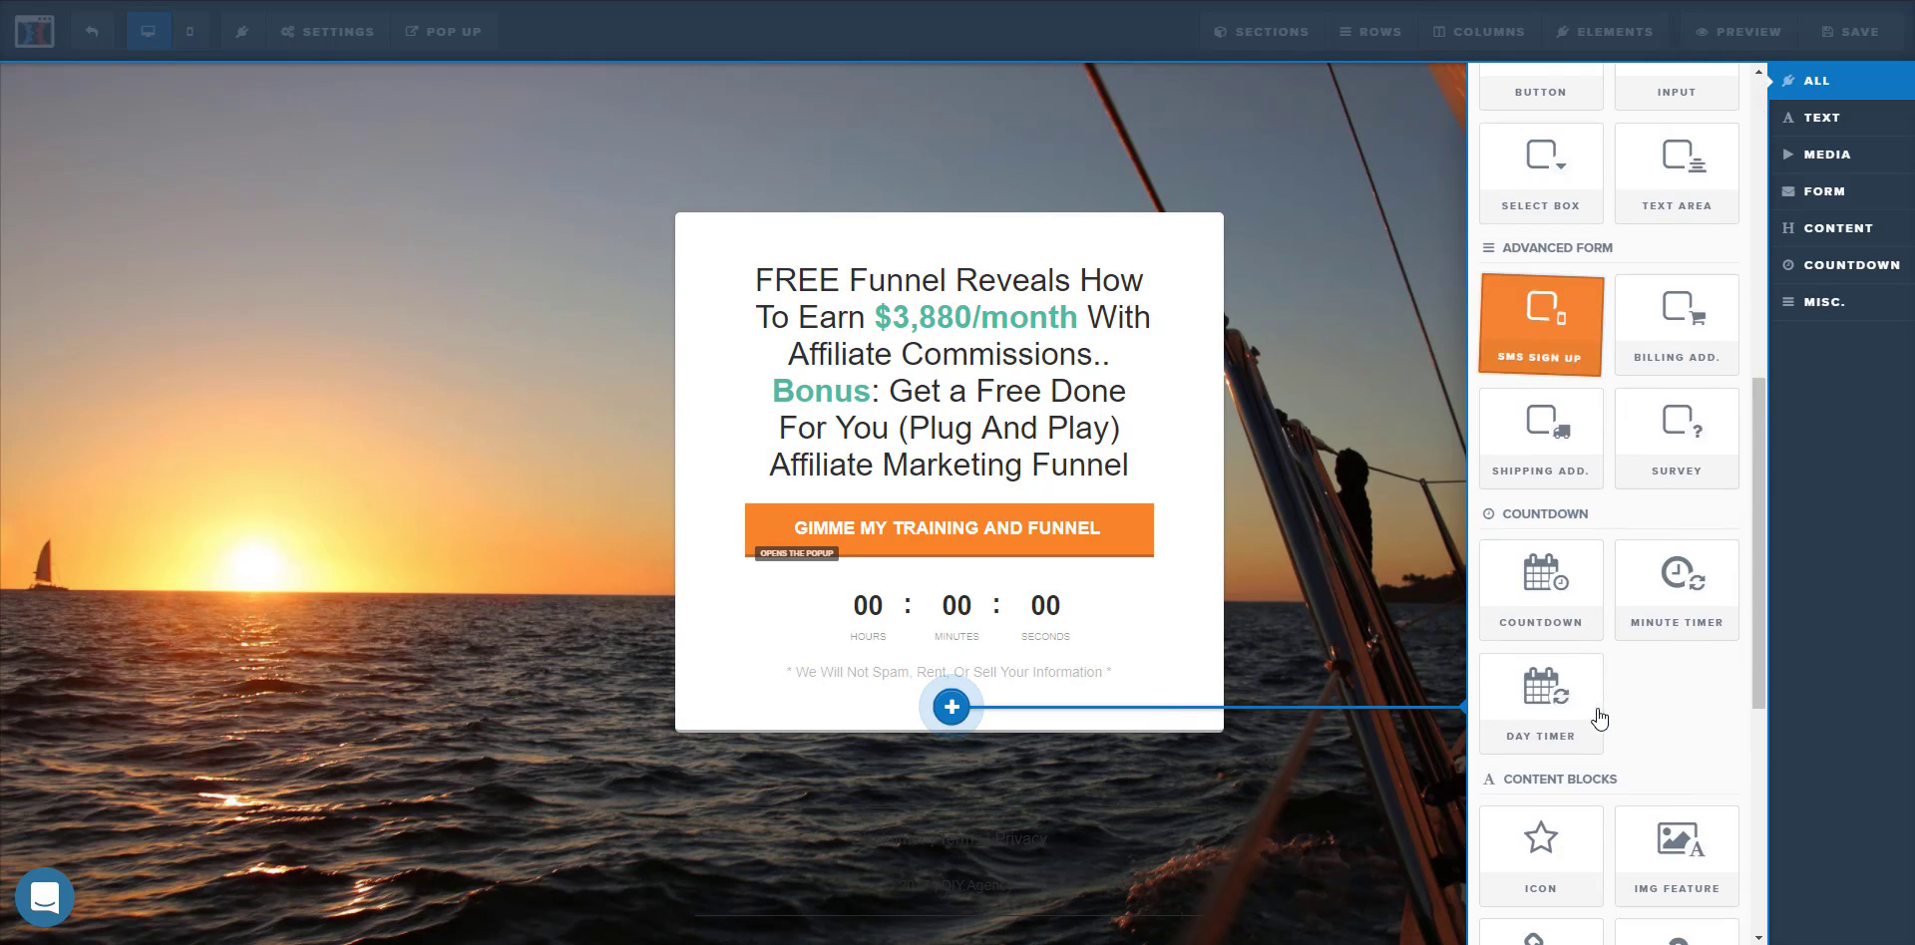
scroll(1608, 768, down, 3)
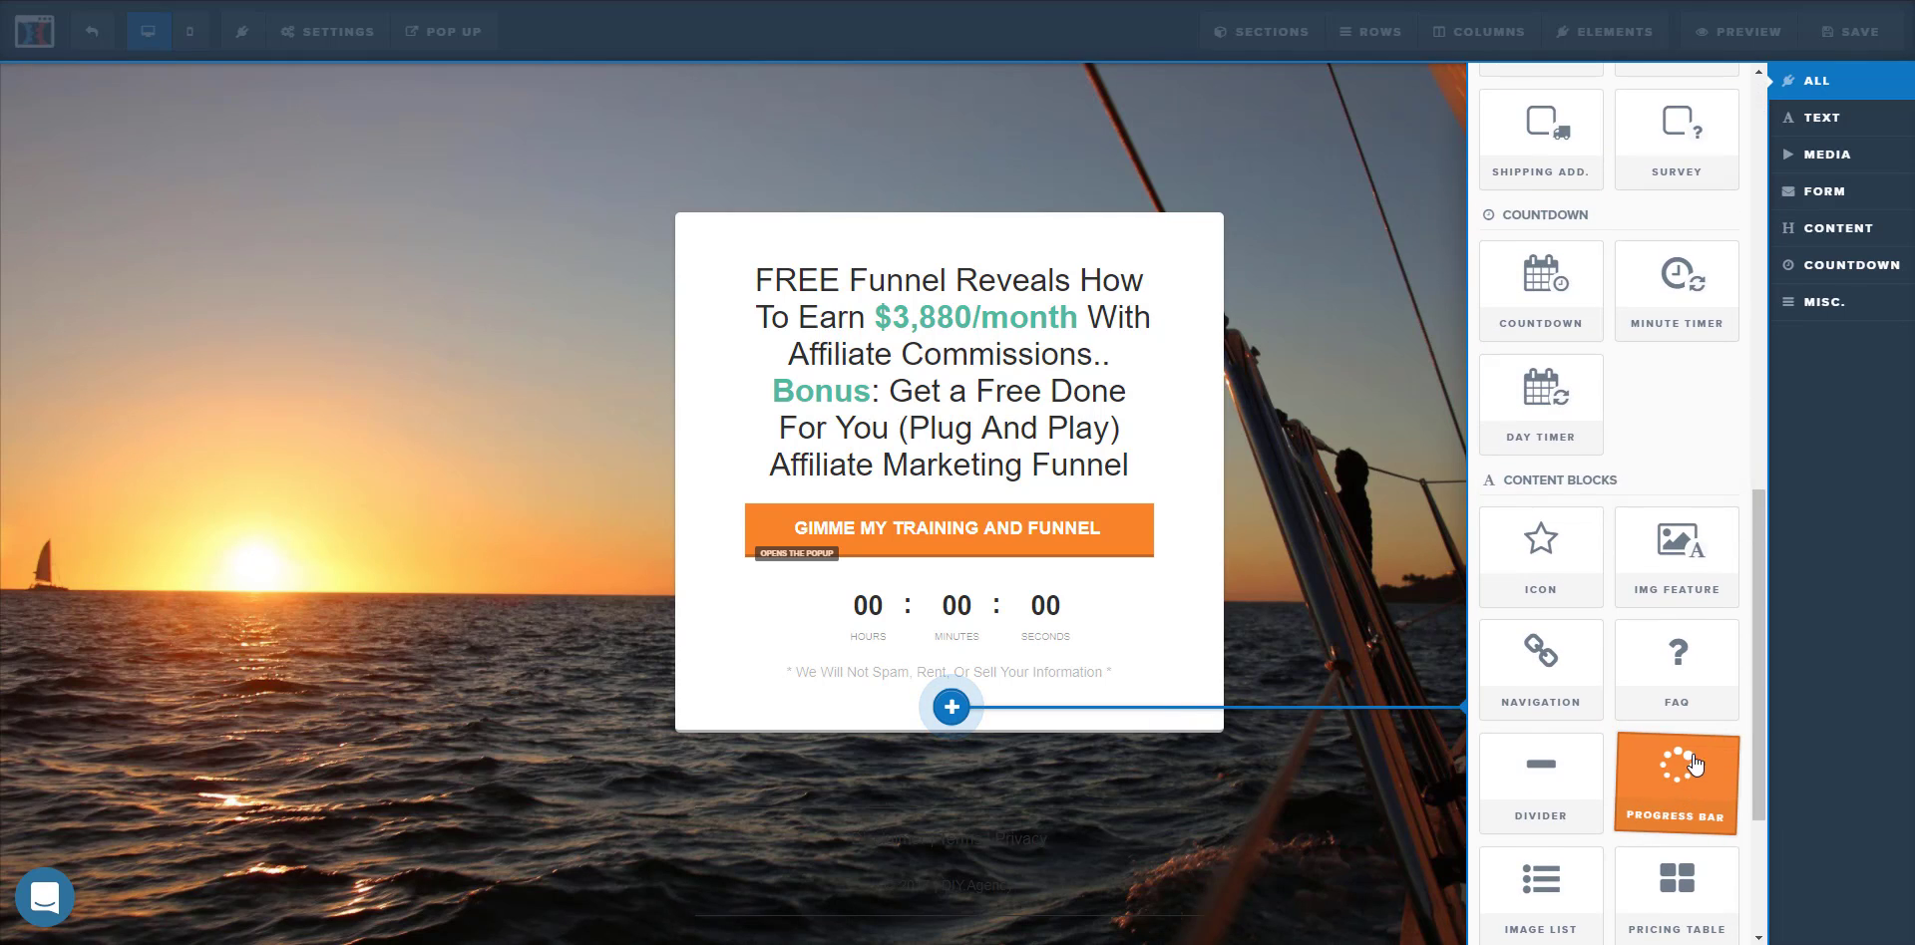
scroll(1683, 790, down, 3)
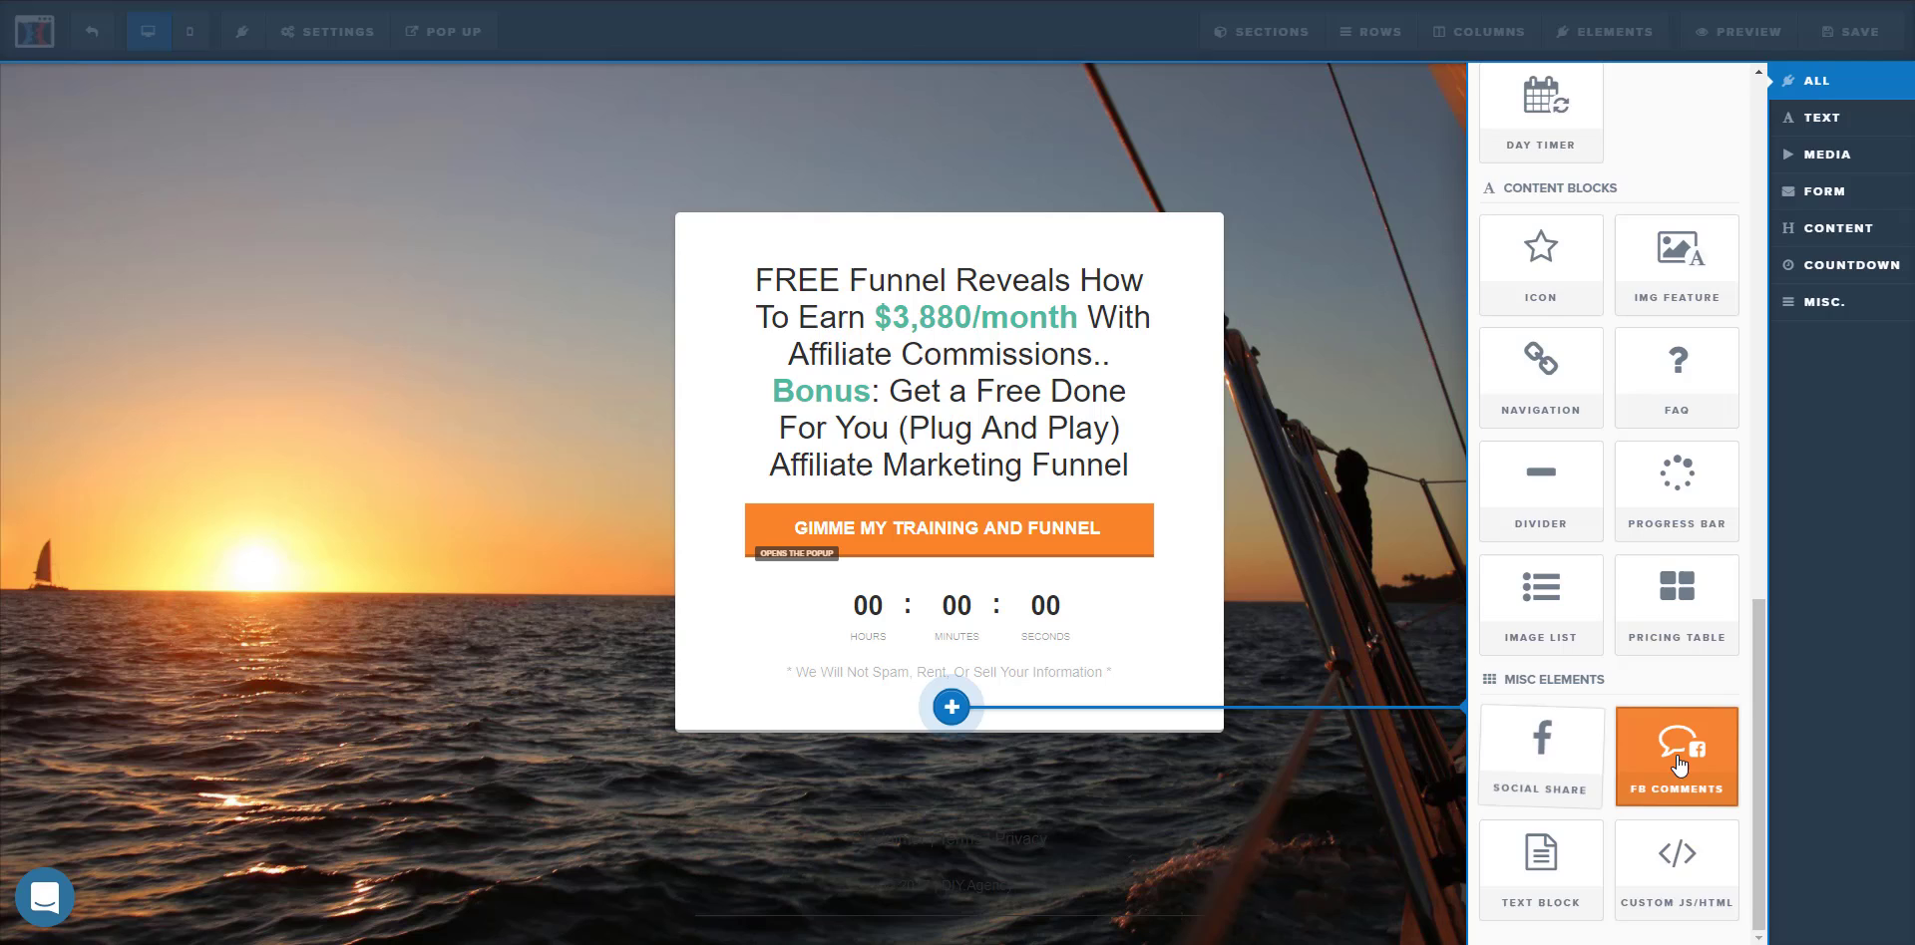
click(1635, 752)
scroll(1065, 716, down, 2)
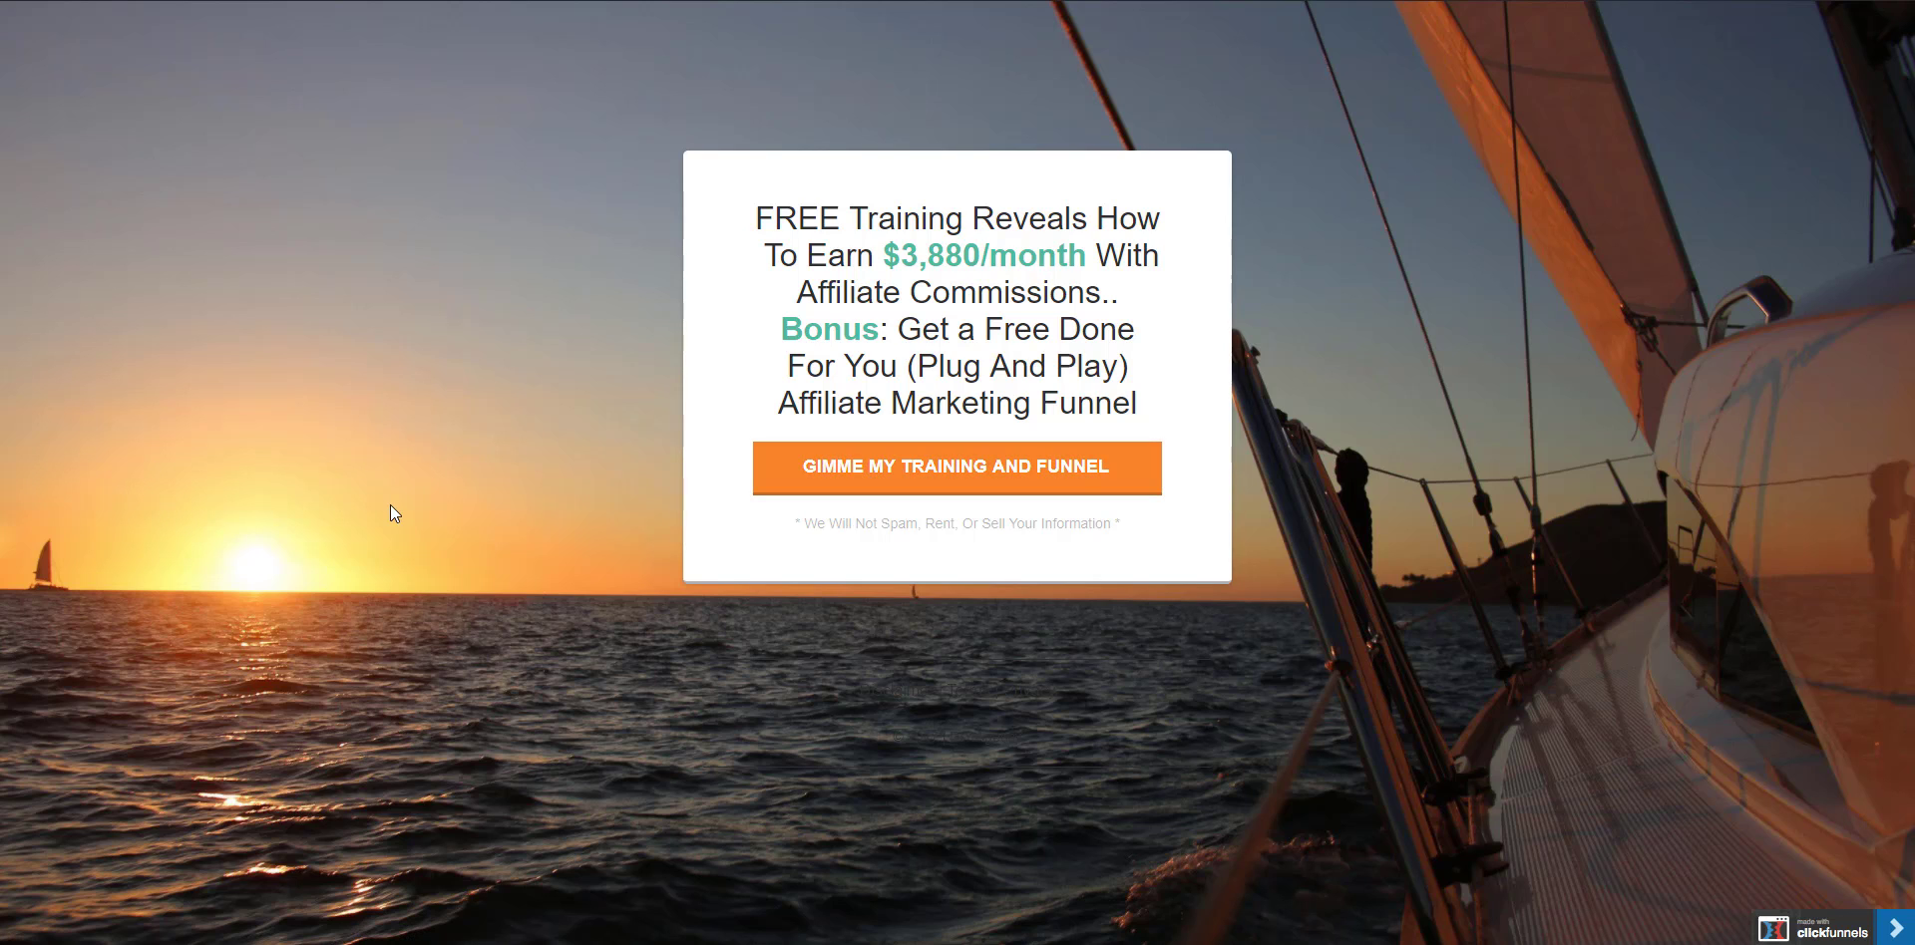
- Close the live opt-in page and exit the Side-Hustle page editor without saving the changes
key(ctrl+w)
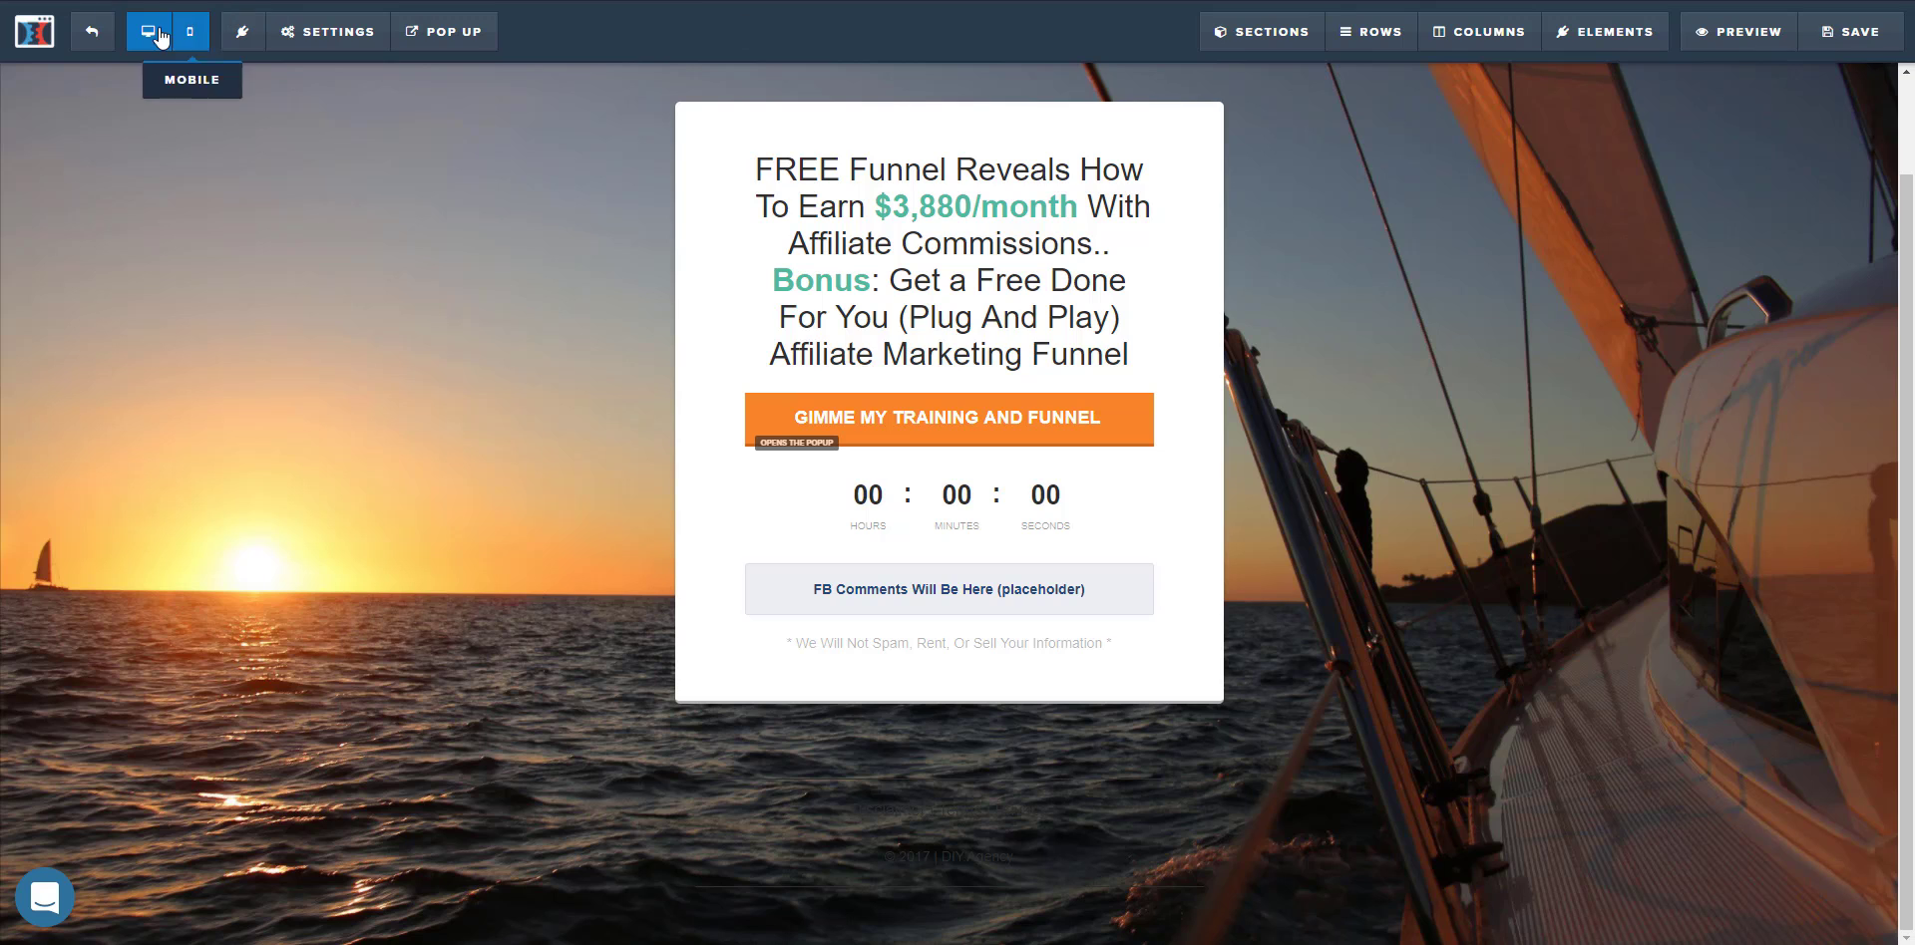
click(92, 31)
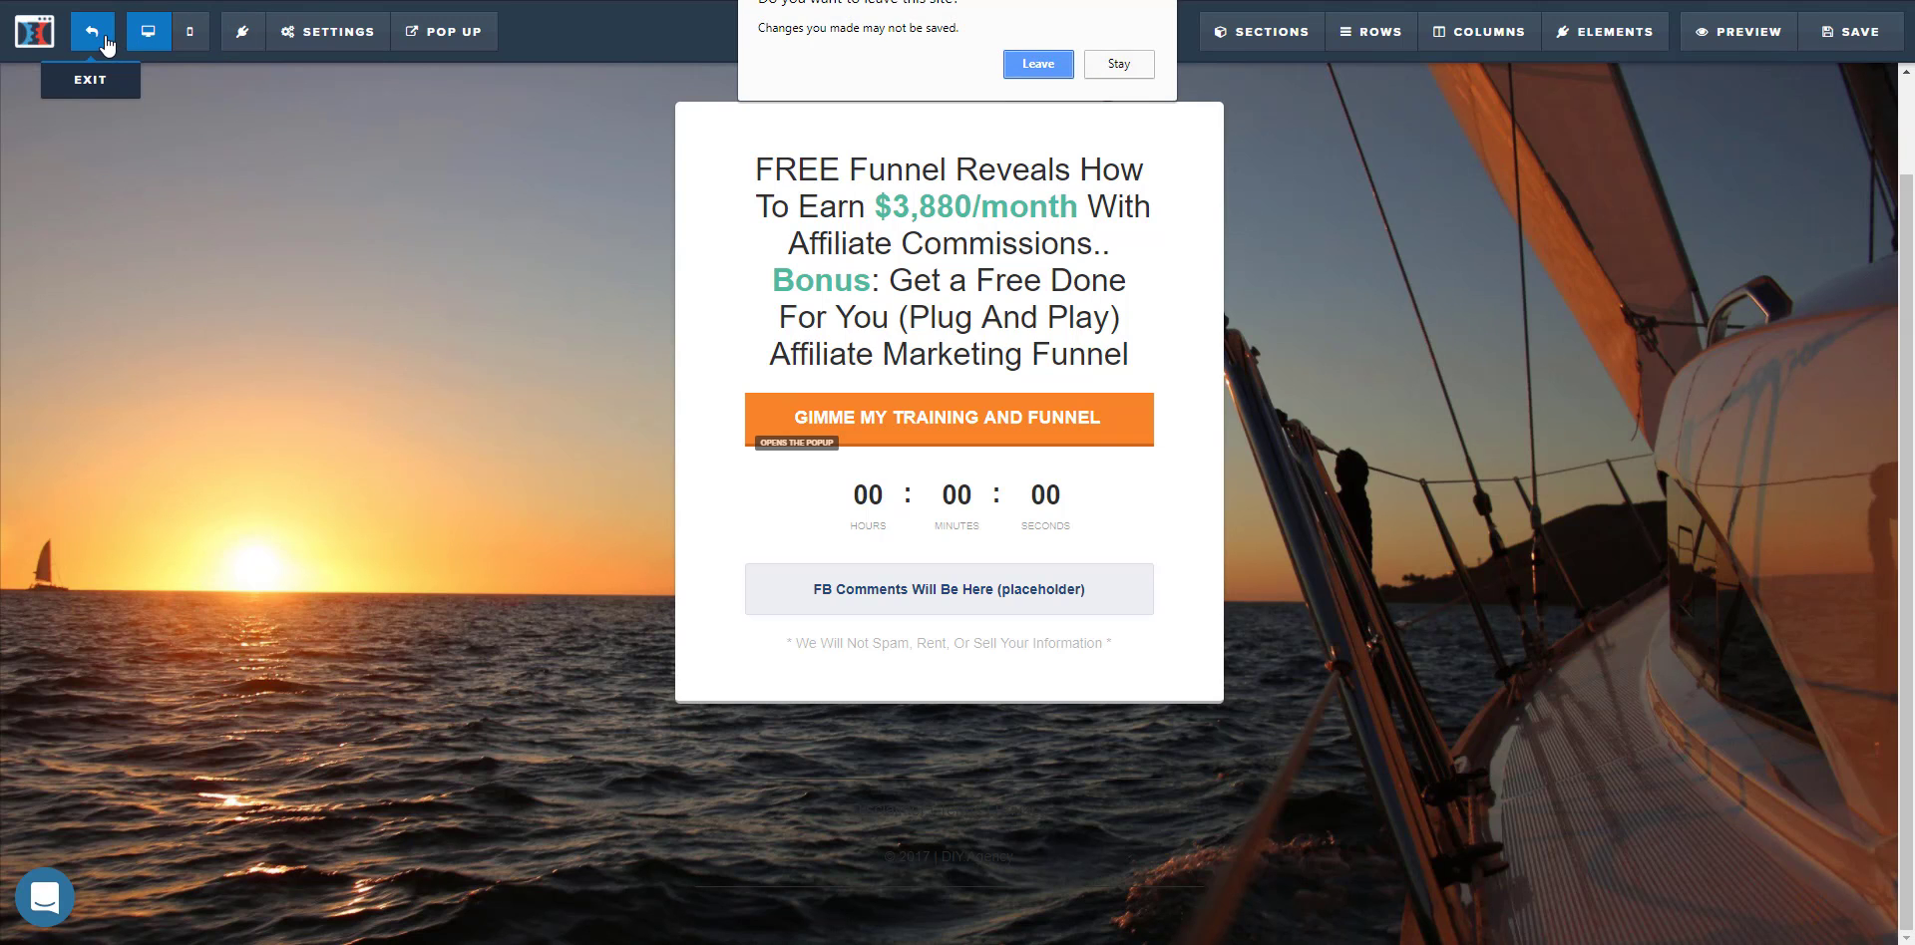
click(1053, 63)
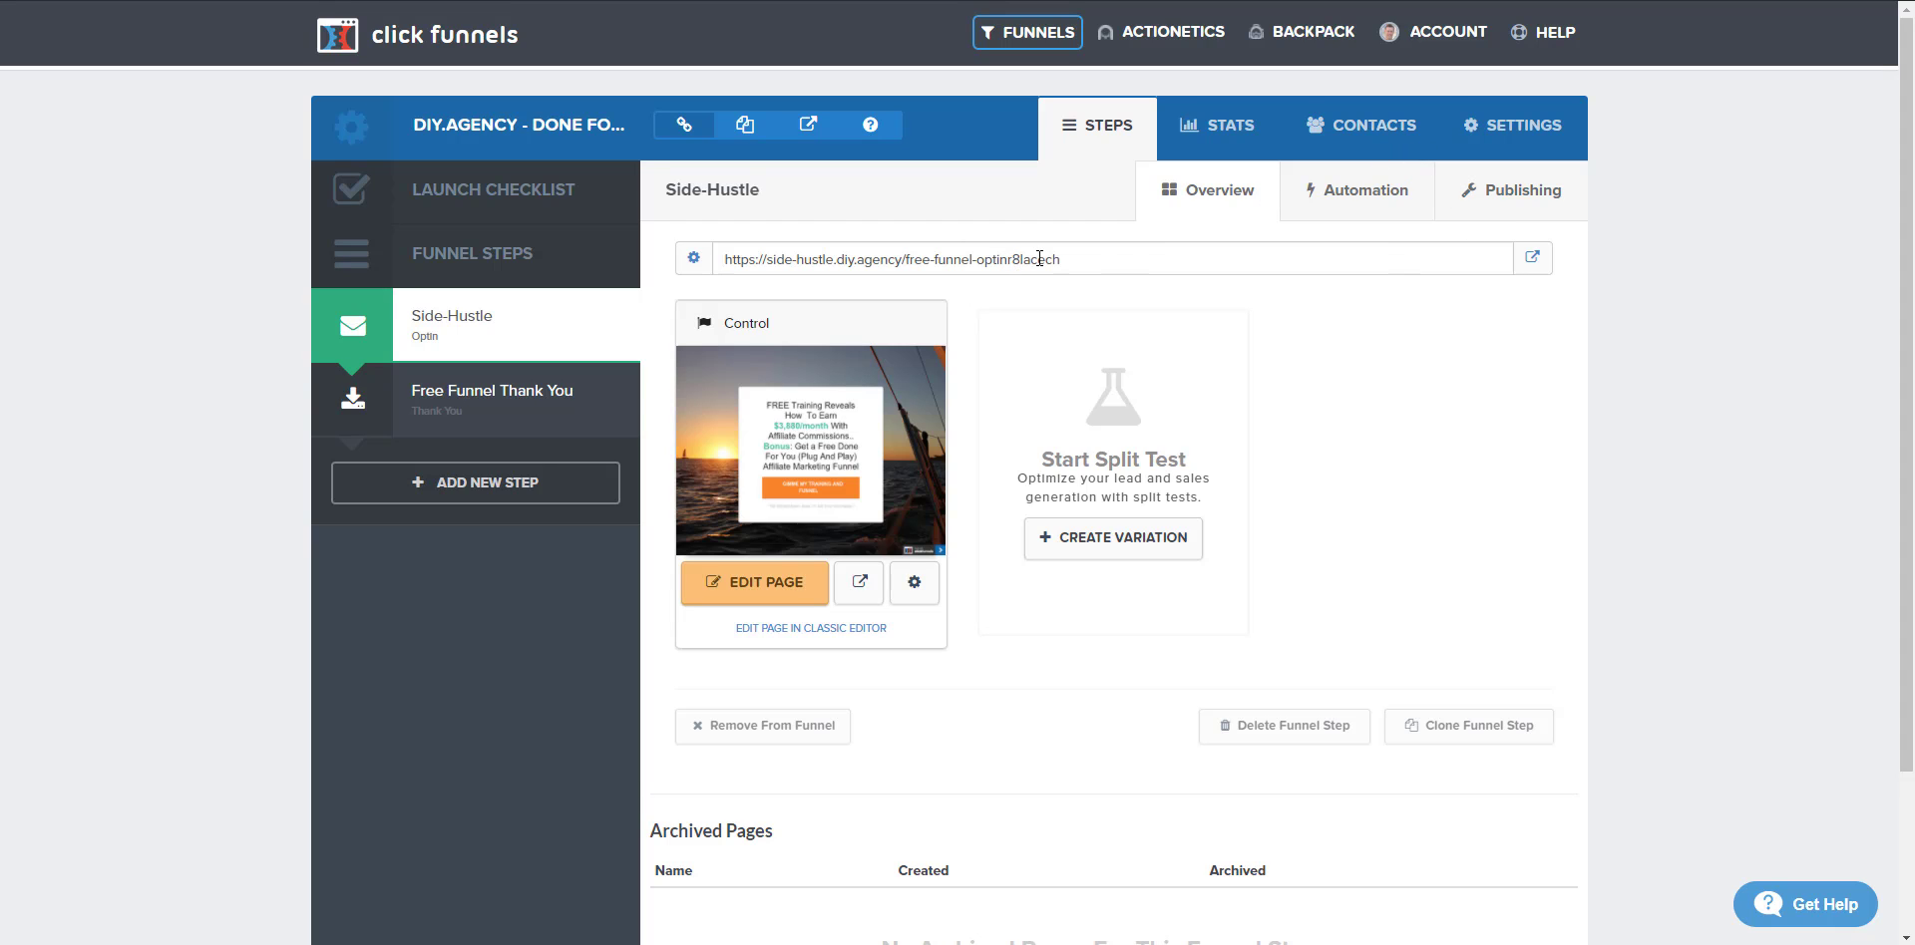
- Open the Free Funnel Thank You page for editing and look over its heading and overview section
click(524, 407)
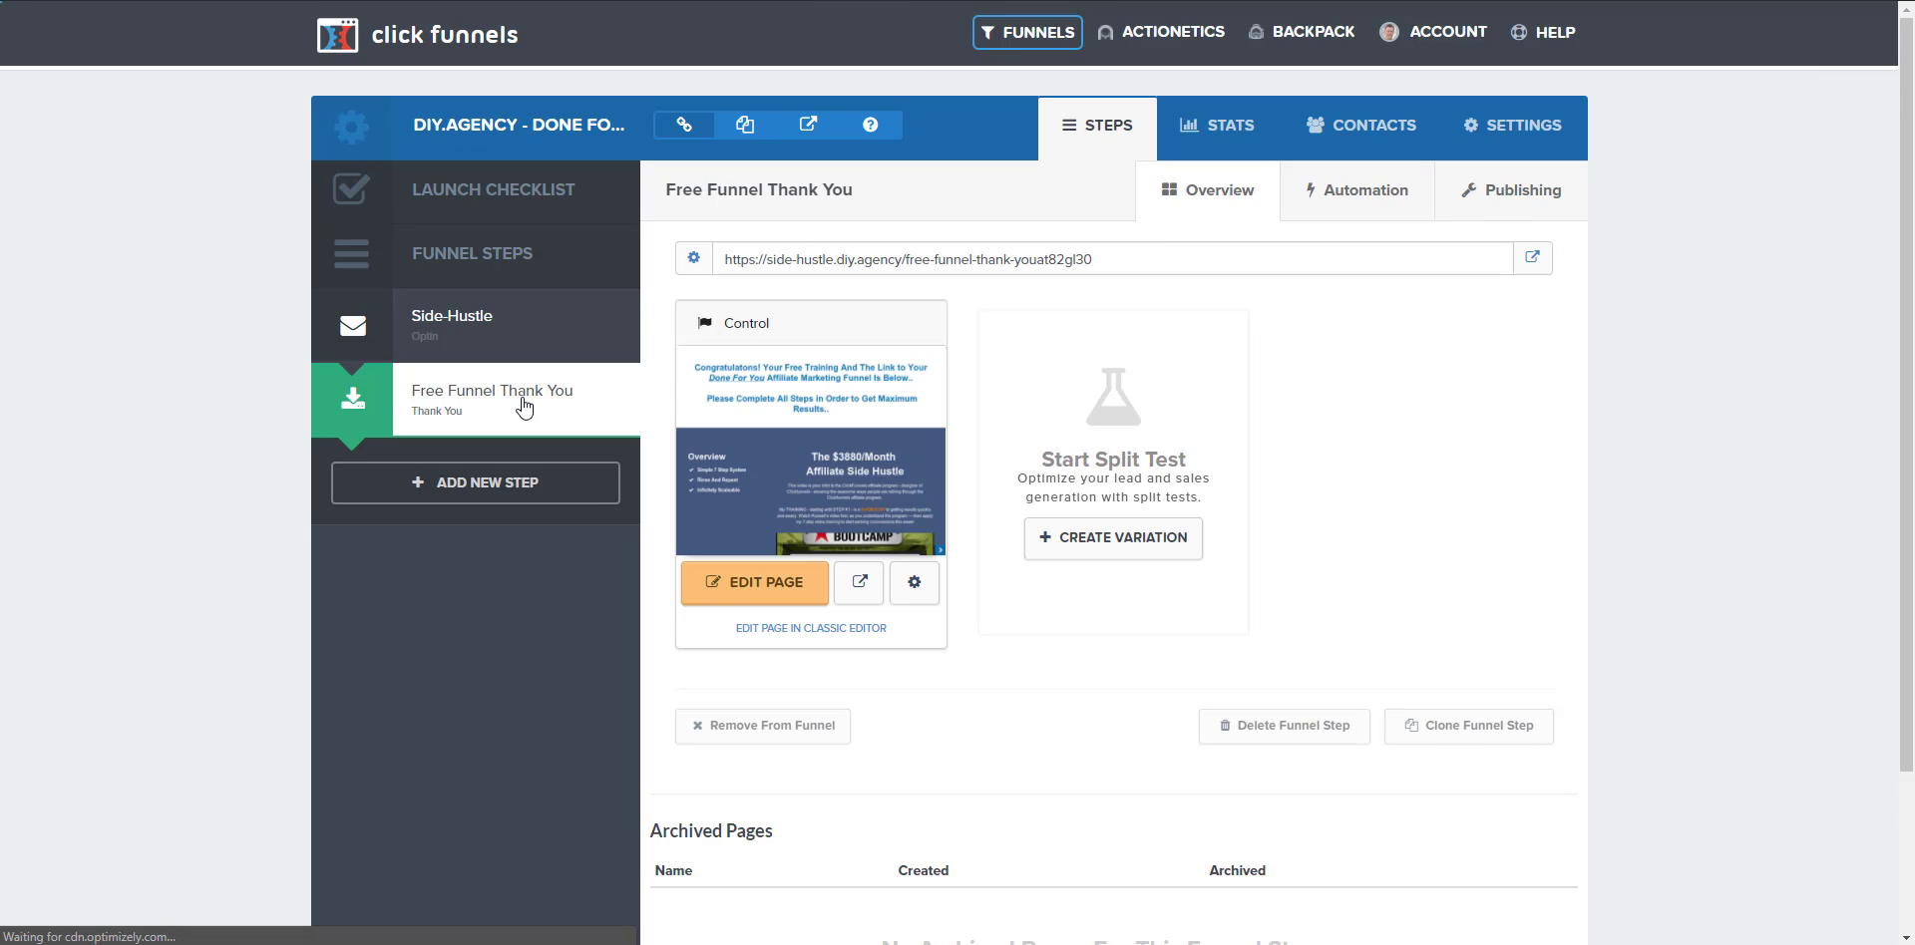
click(783, 595)
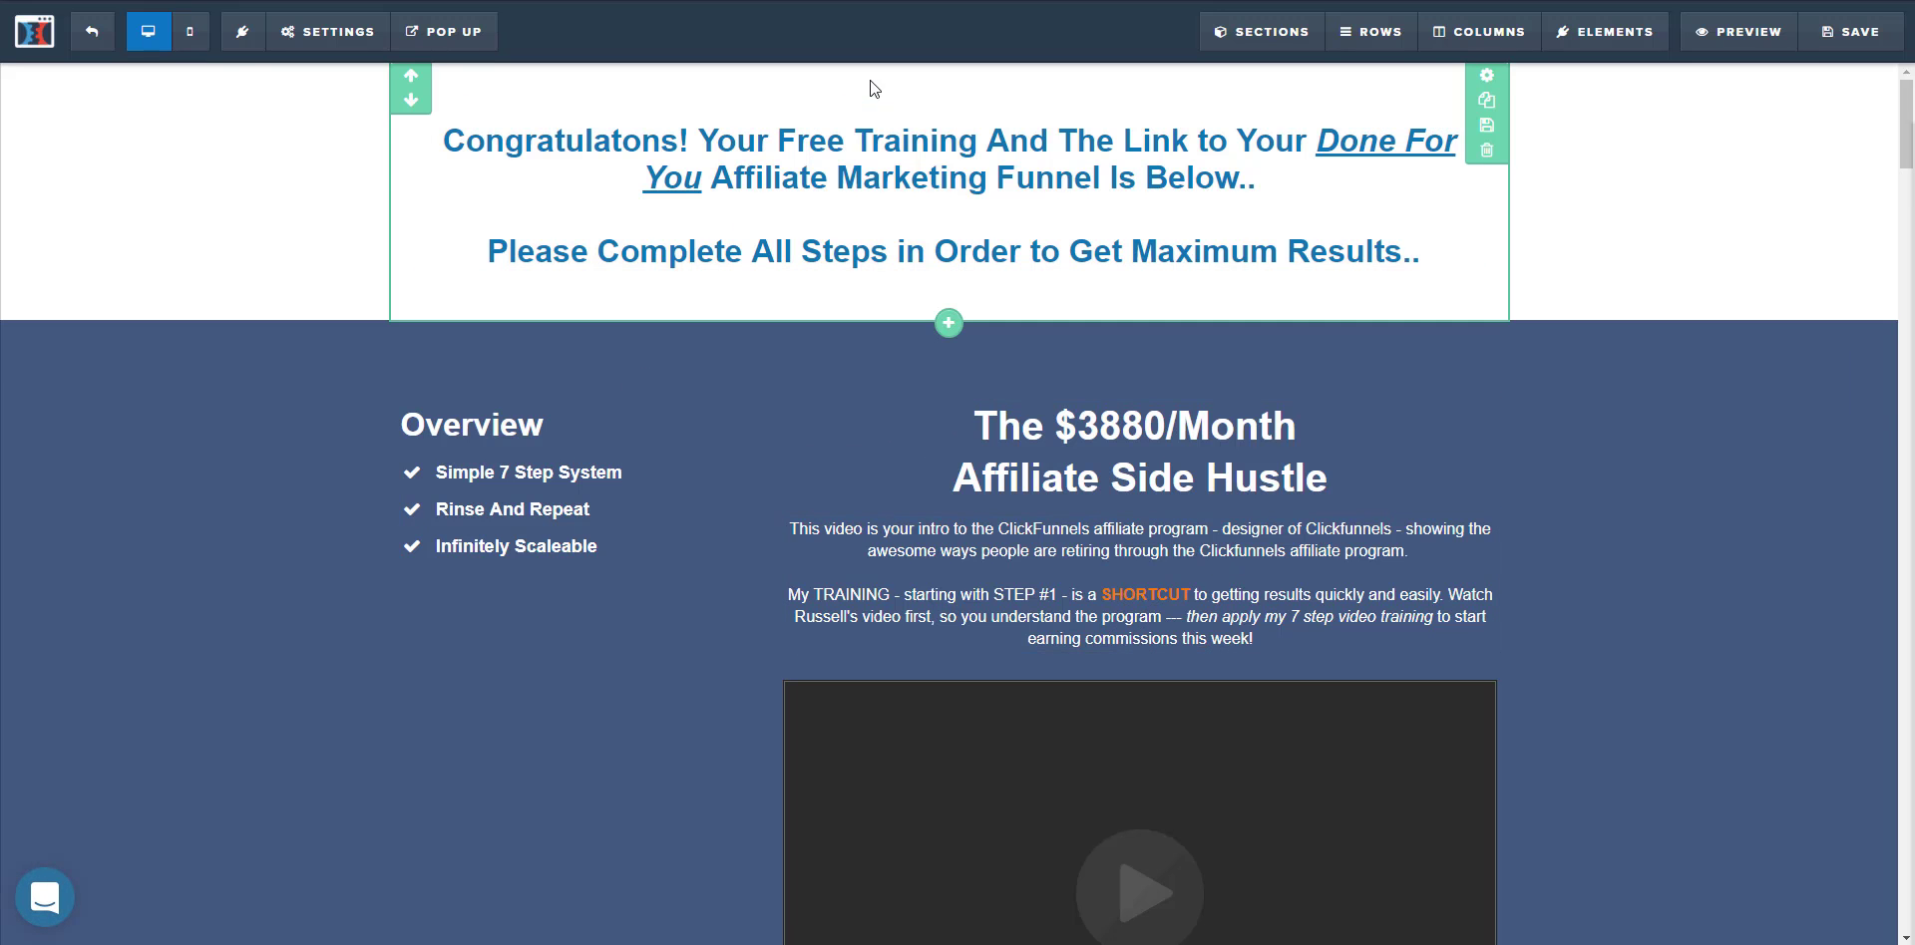
scroll(1573, 282, down, 4)
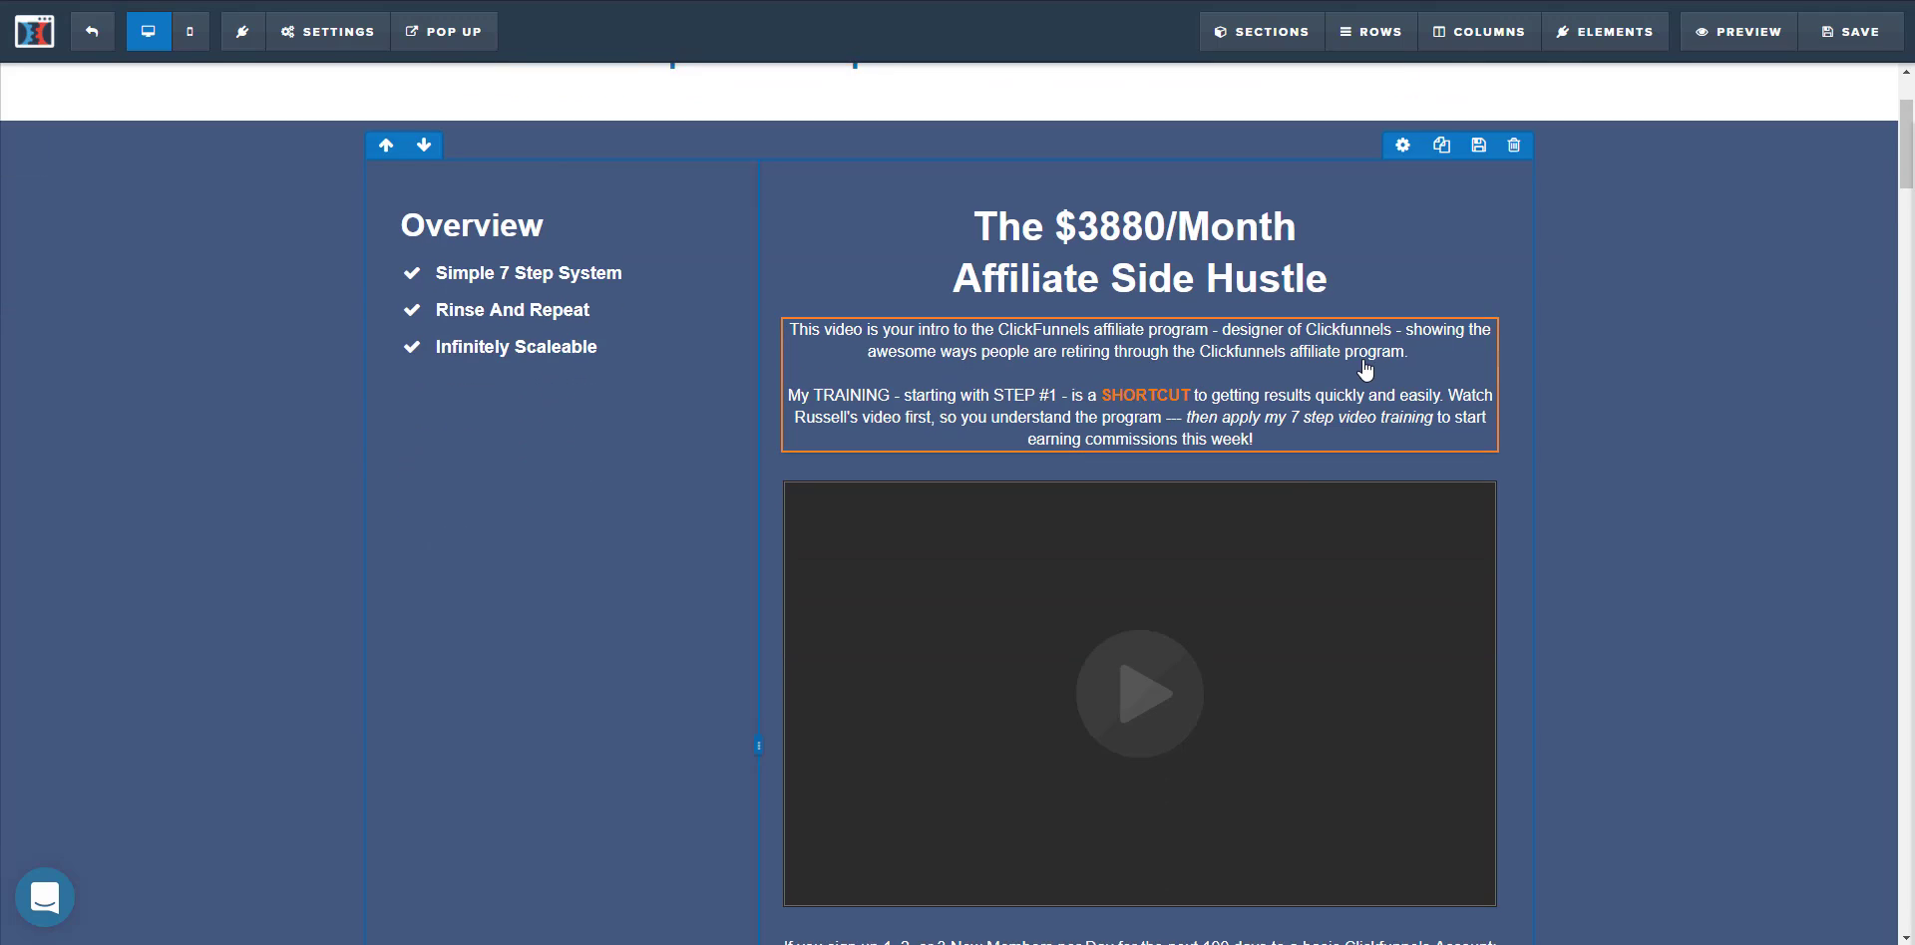
scroll(1448, 386, up, 6)
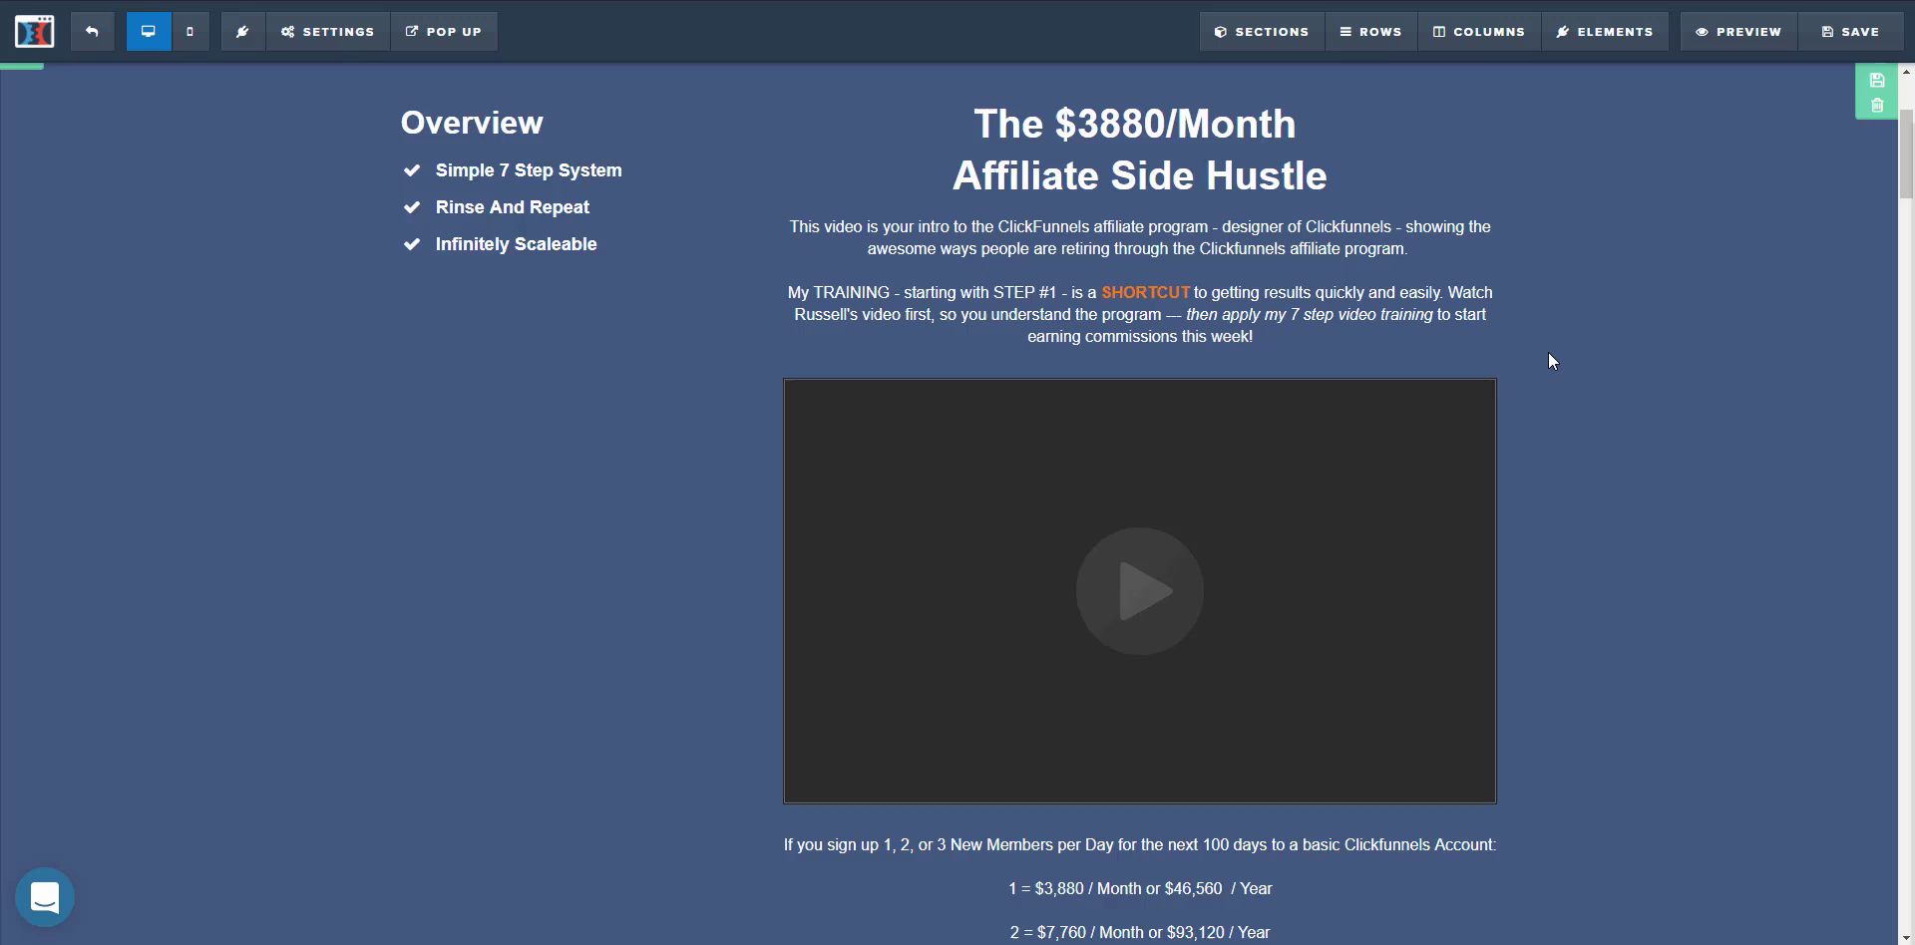
- Inspect the Step #1 free trial button's text, website URL action and window-opening options without changing them
scroll(1548, 357, down, 10)
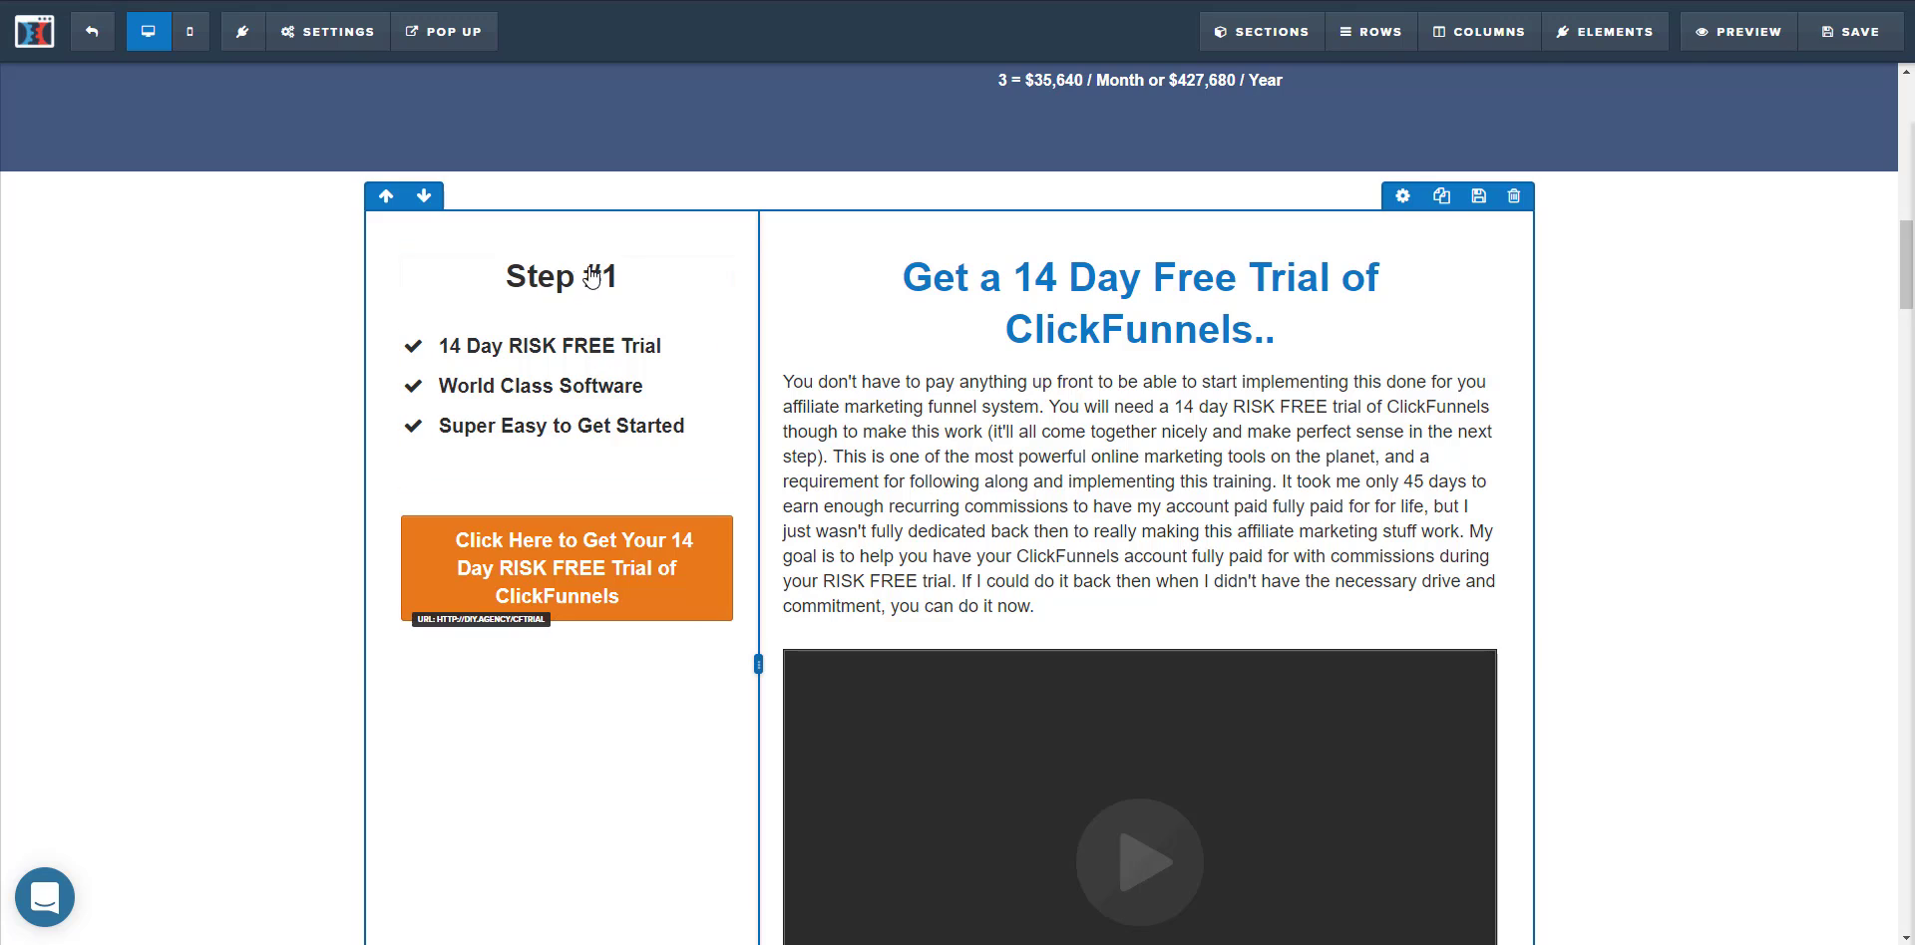
click(575, 567)
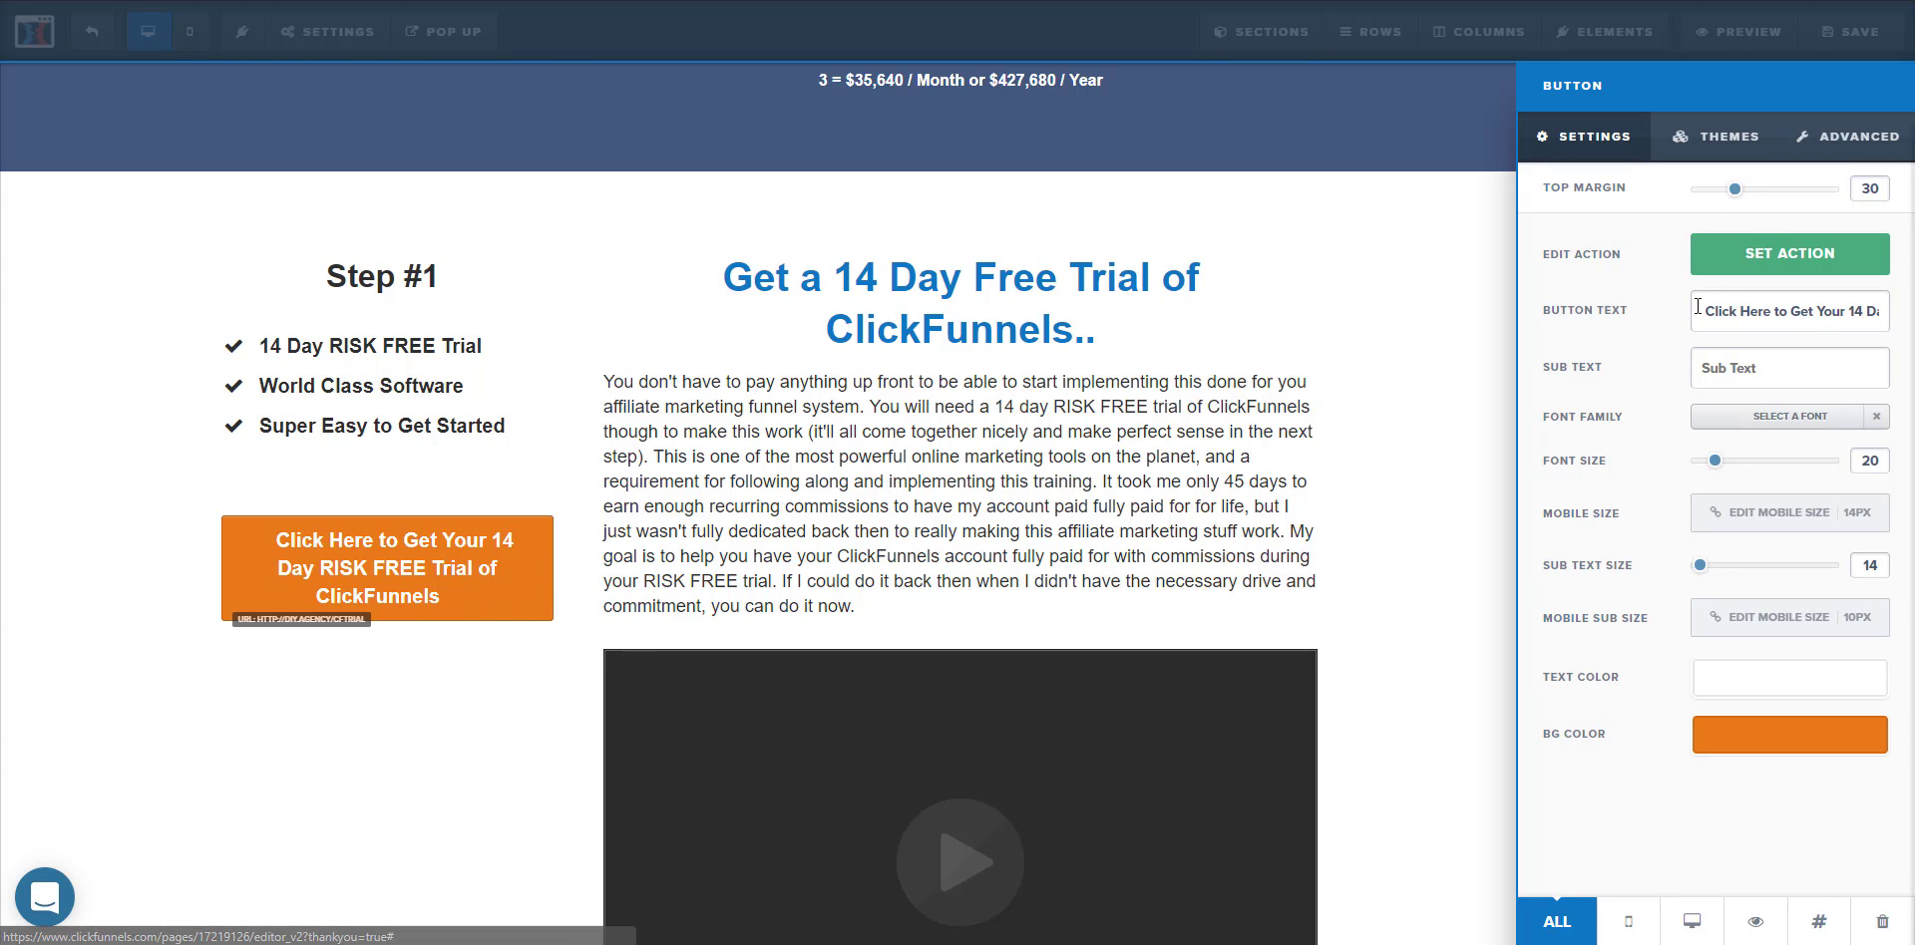
drag(1698, 307, 1909, 313)
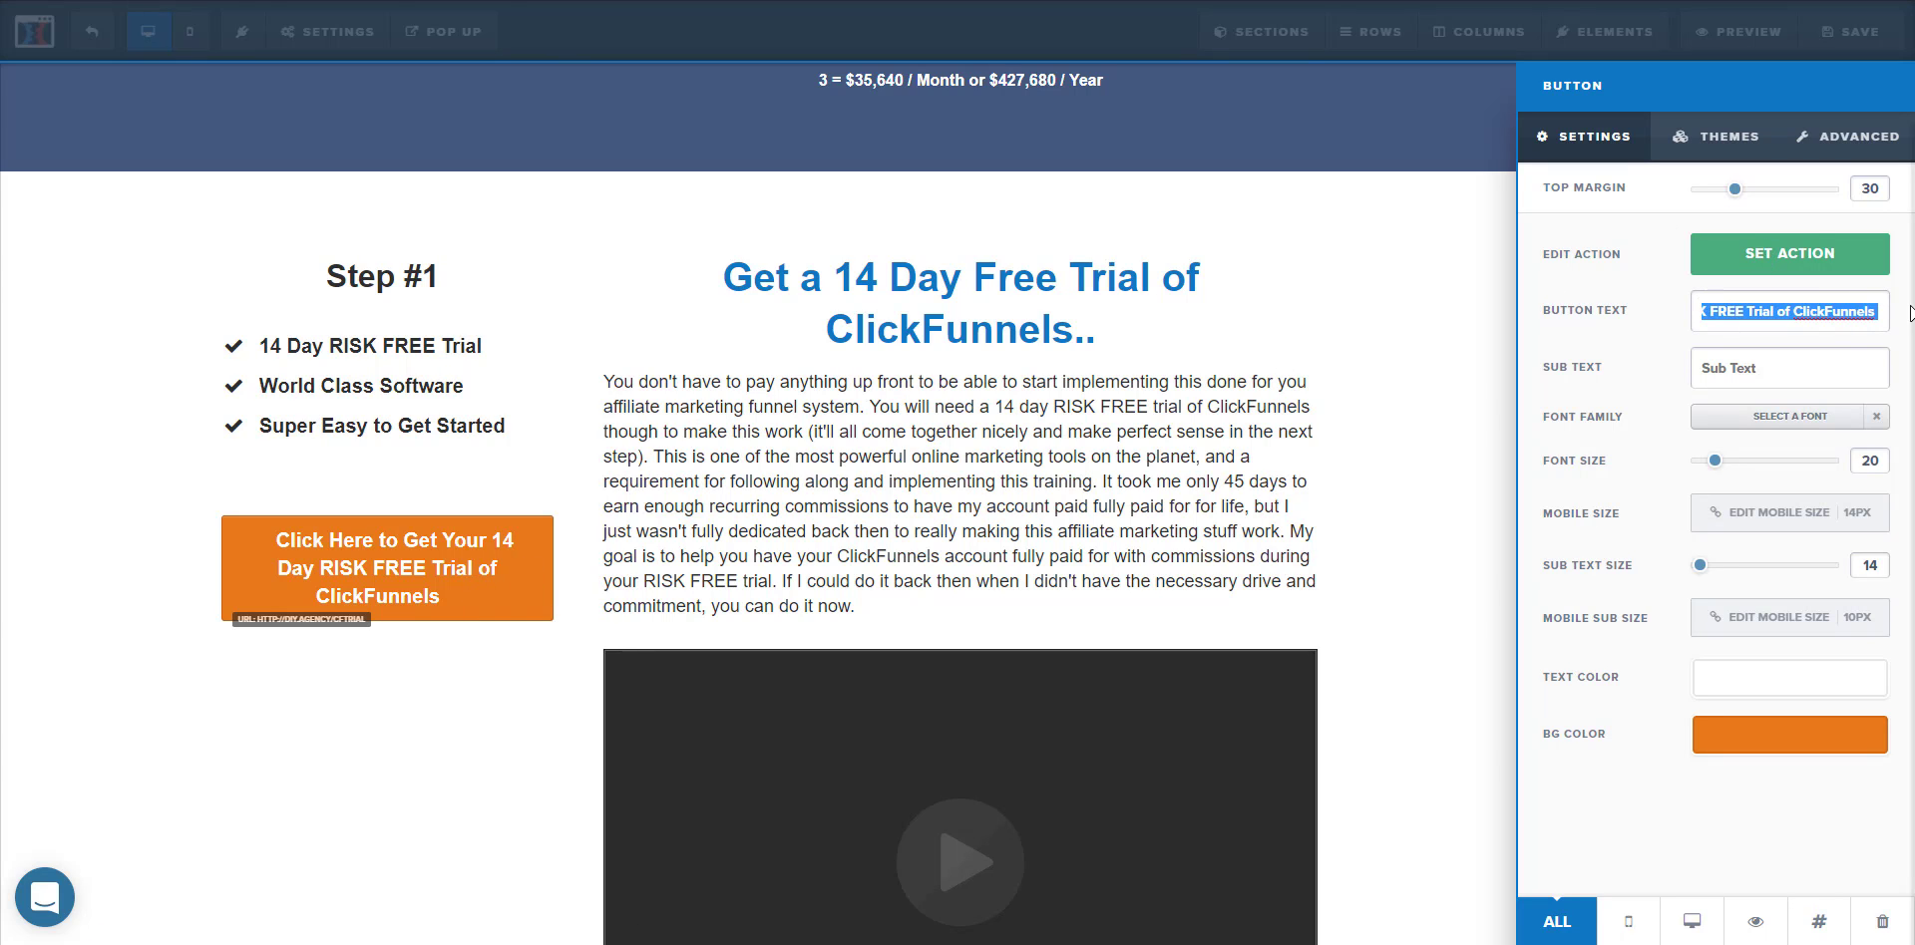
click(1815, 251)
drag(1740, 289, 1575, 291)
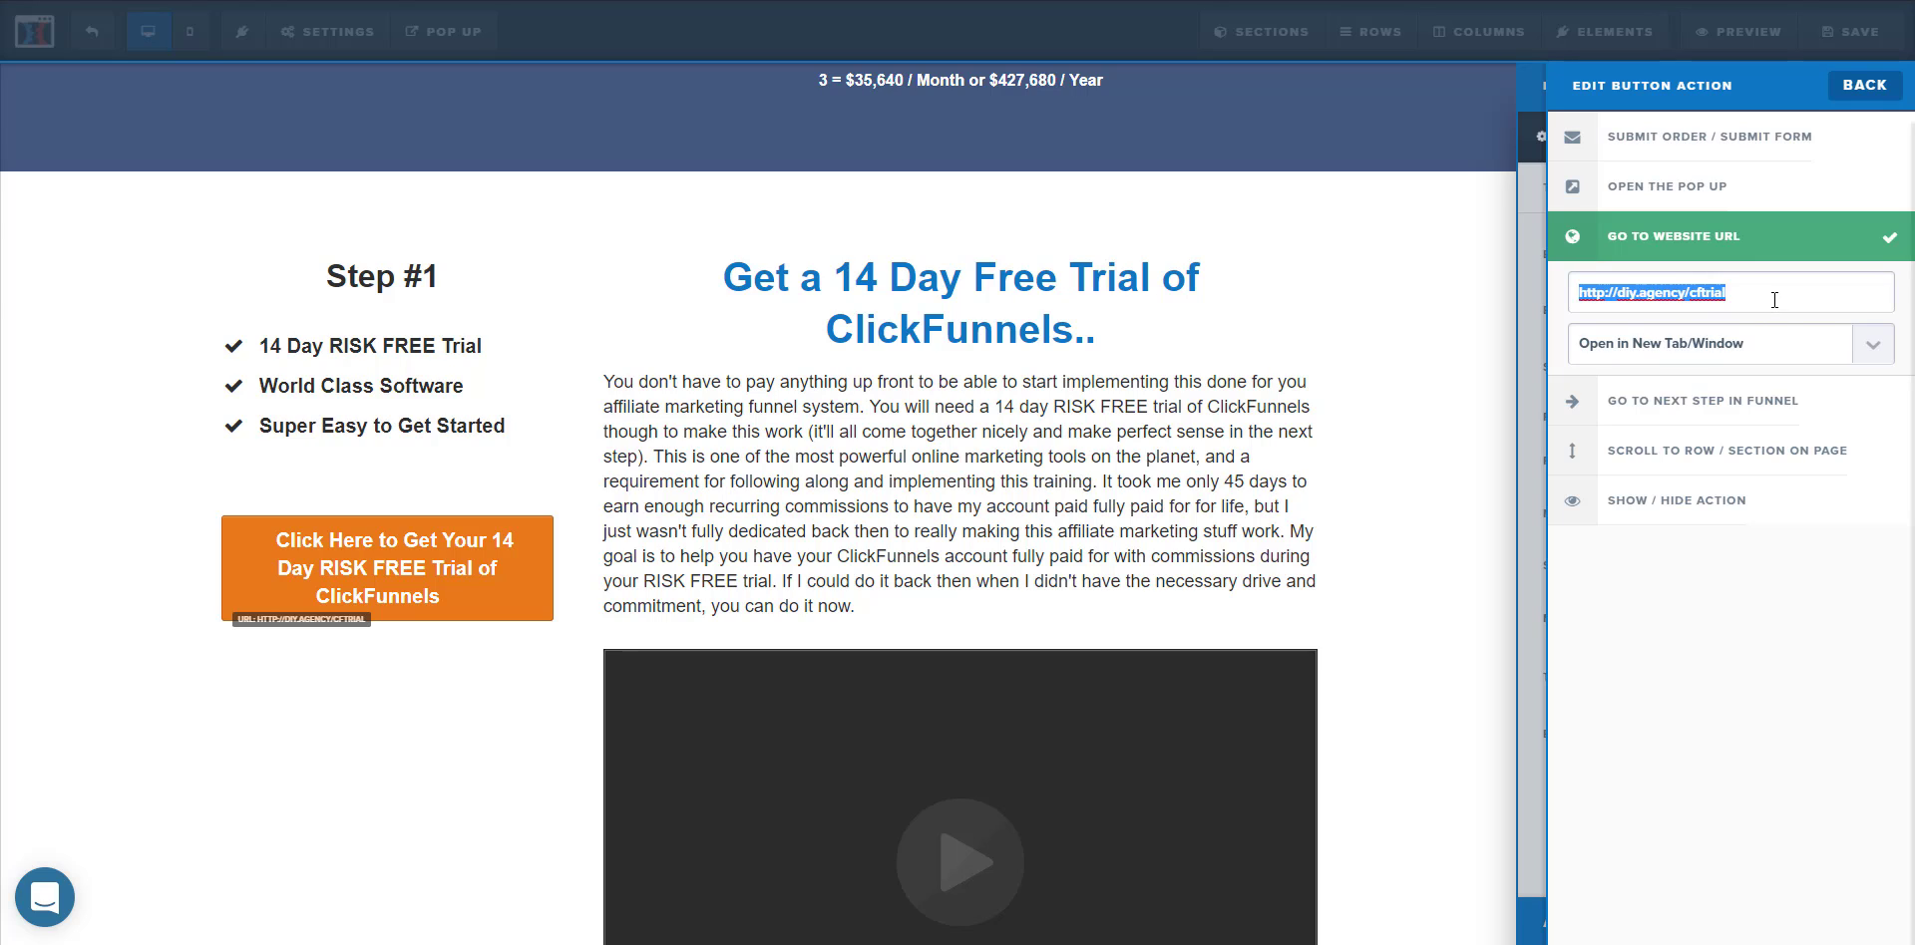
click(1865, 349)
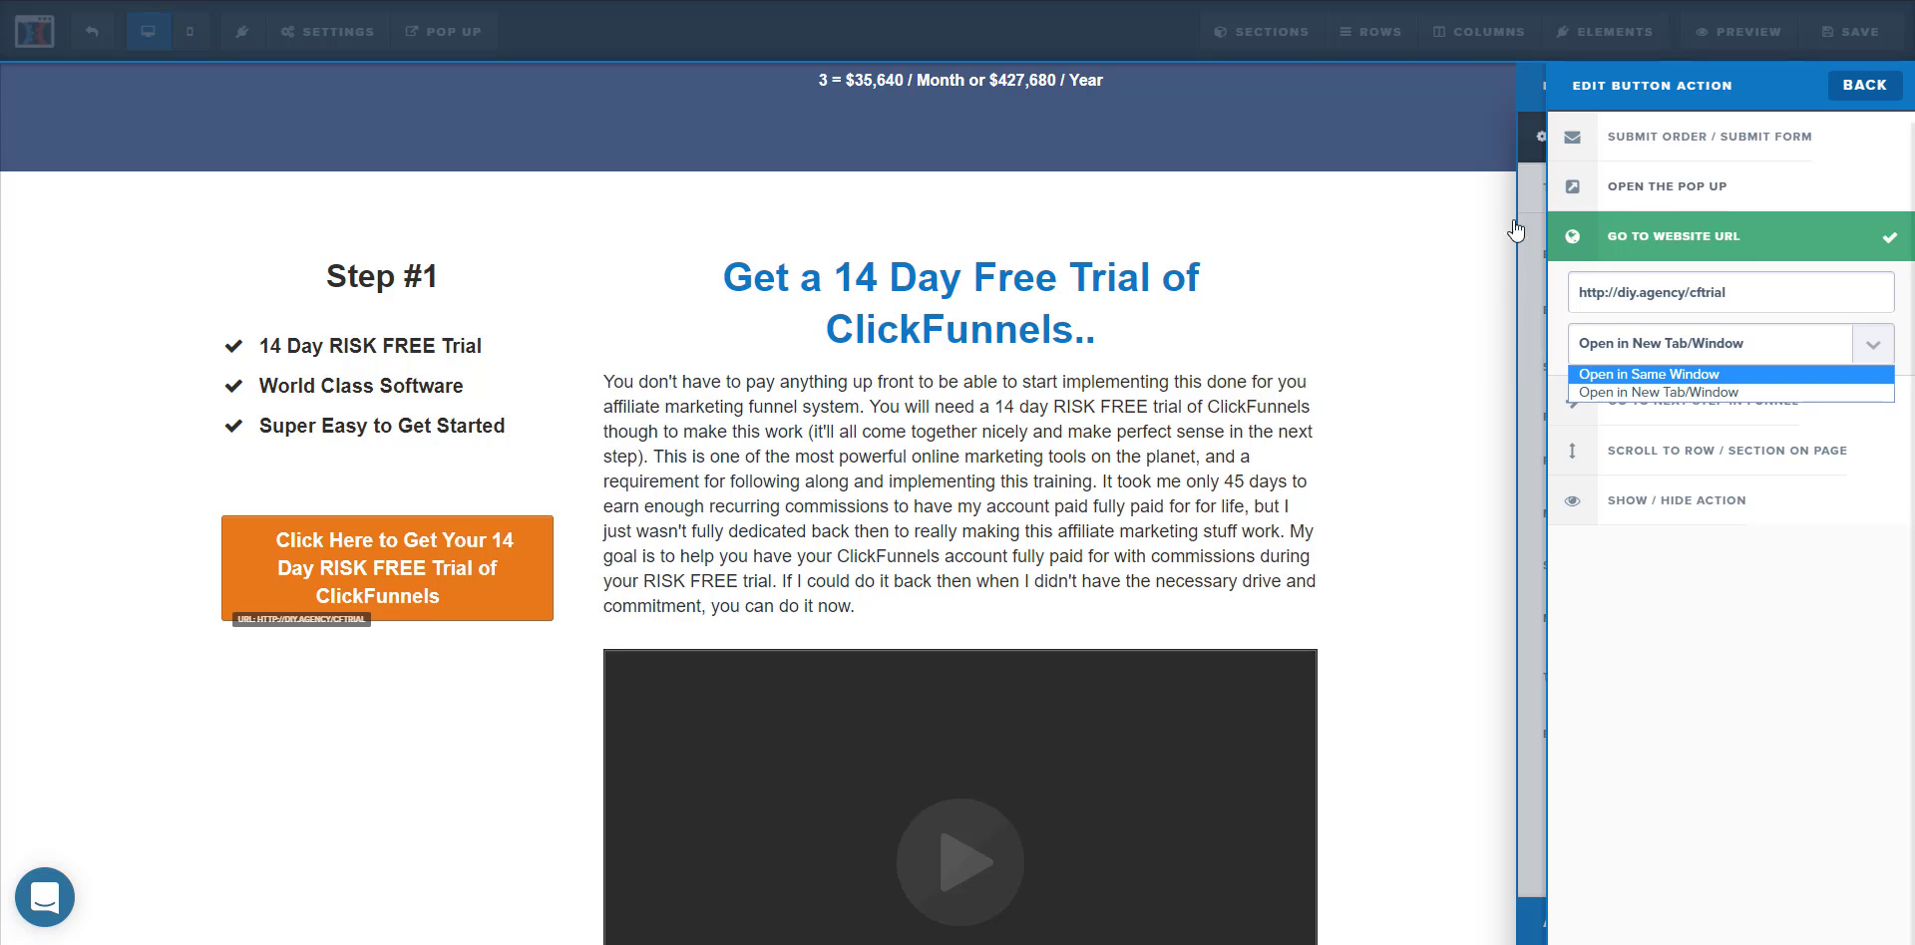
click(1396, 304)
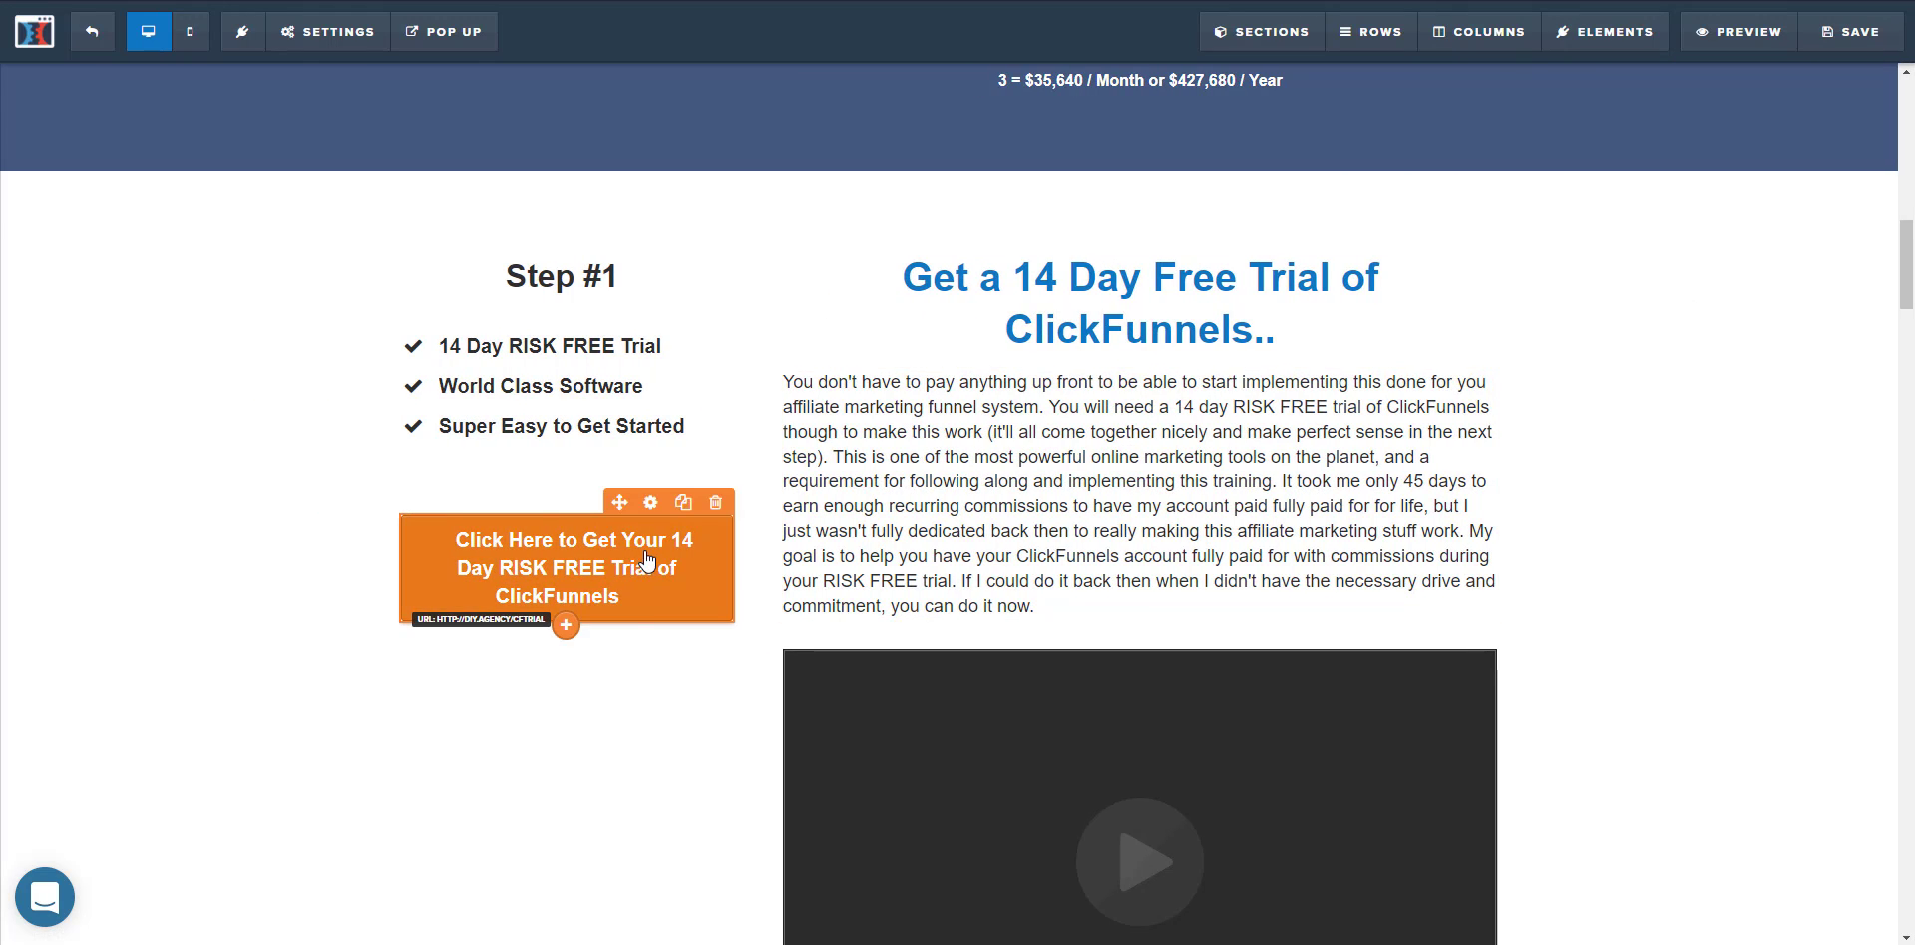
- Inspect the website URL action behind the Step #2 funnel download button, then return to the page
scroll(648, 558, down, 1)
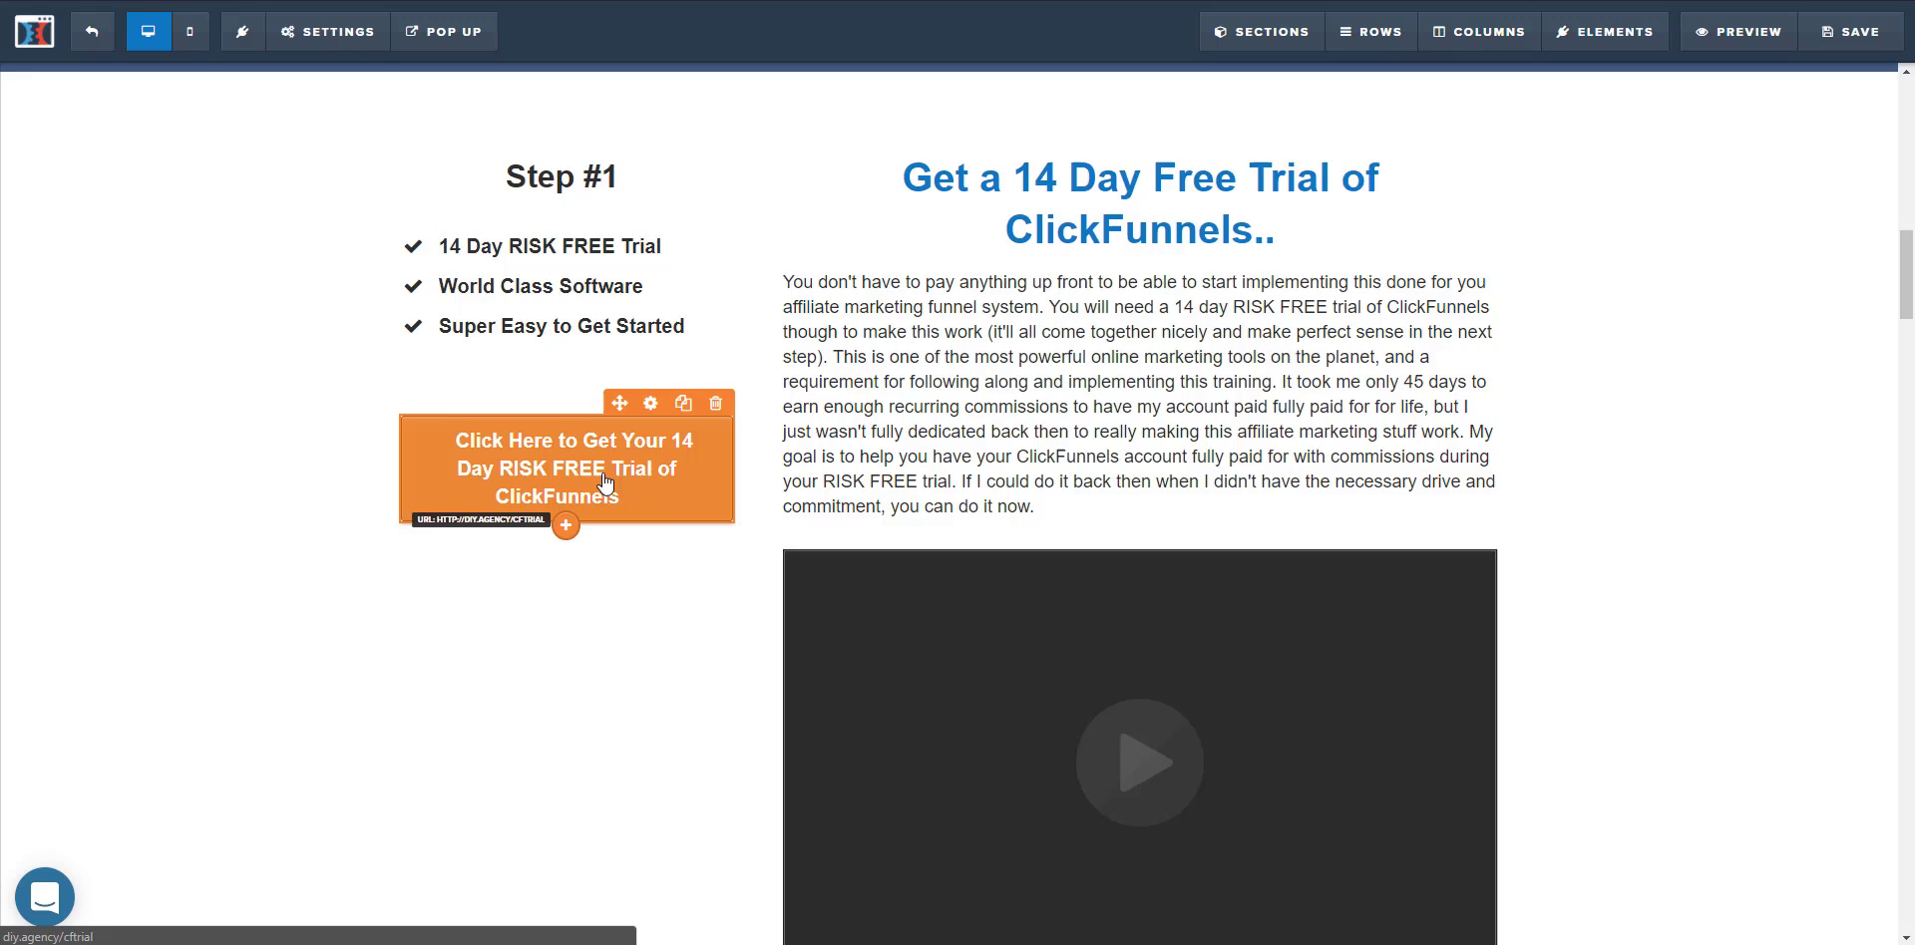
scroll(605, 482, down, 9)
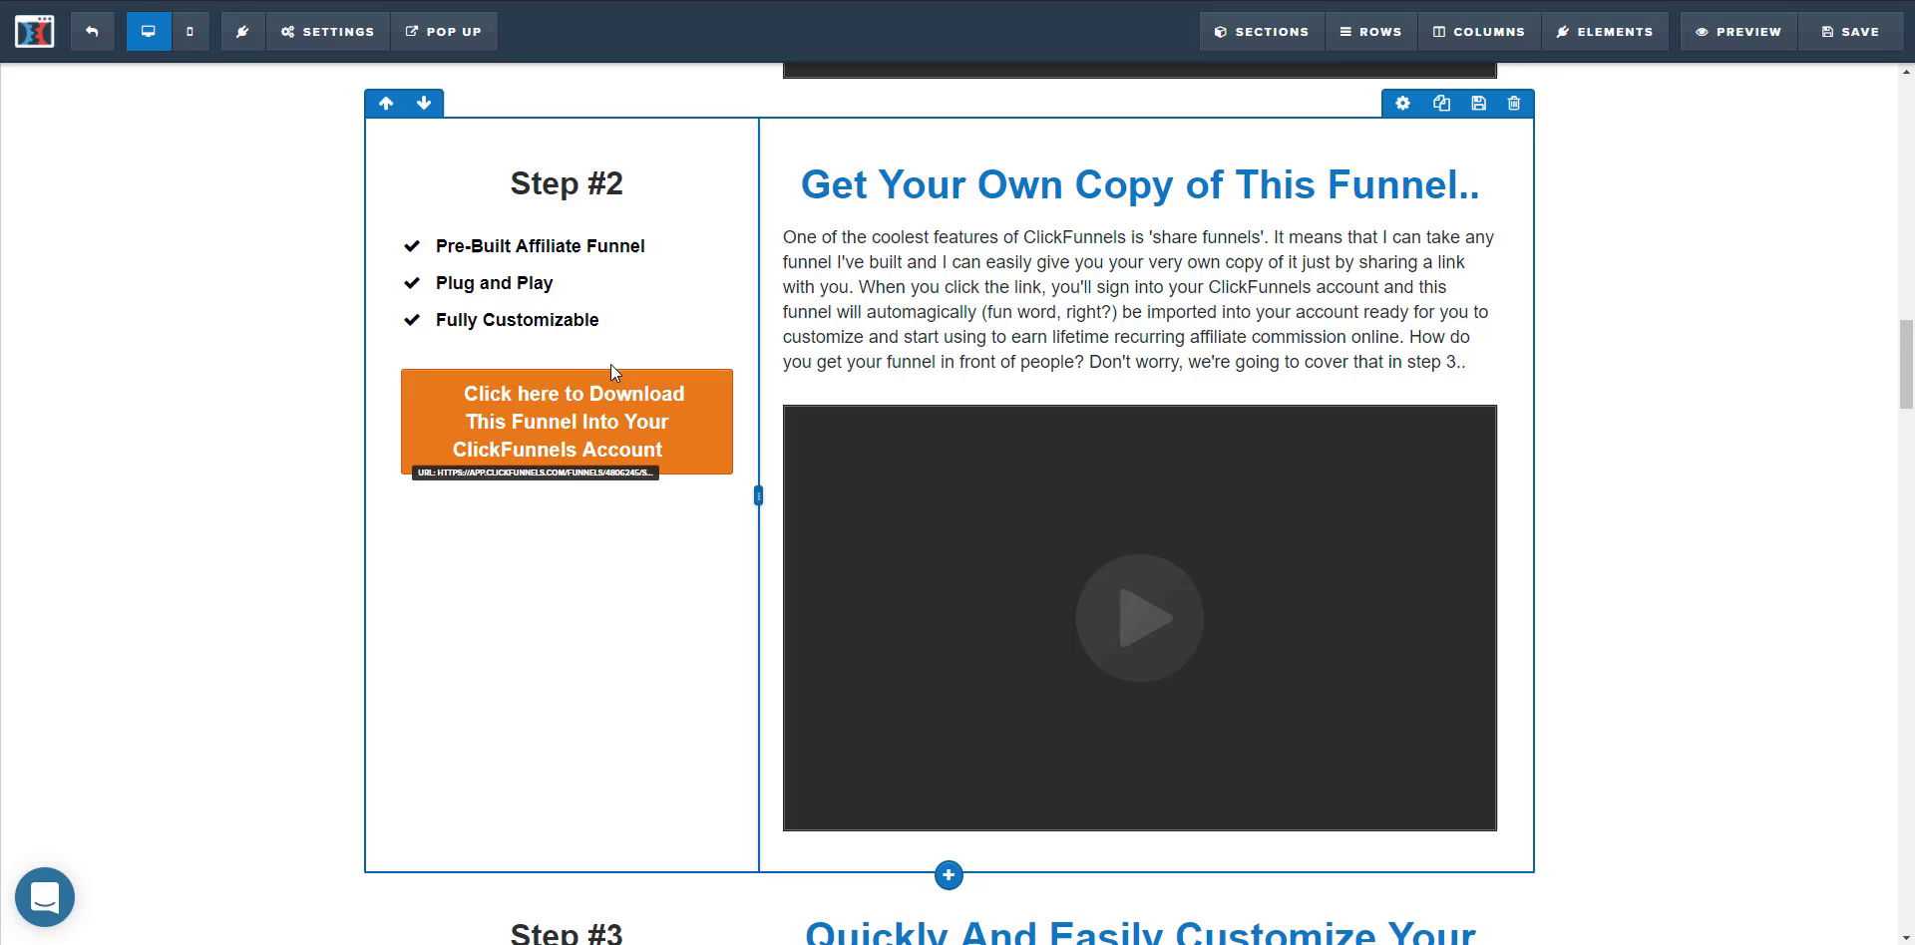
click(563, 429)
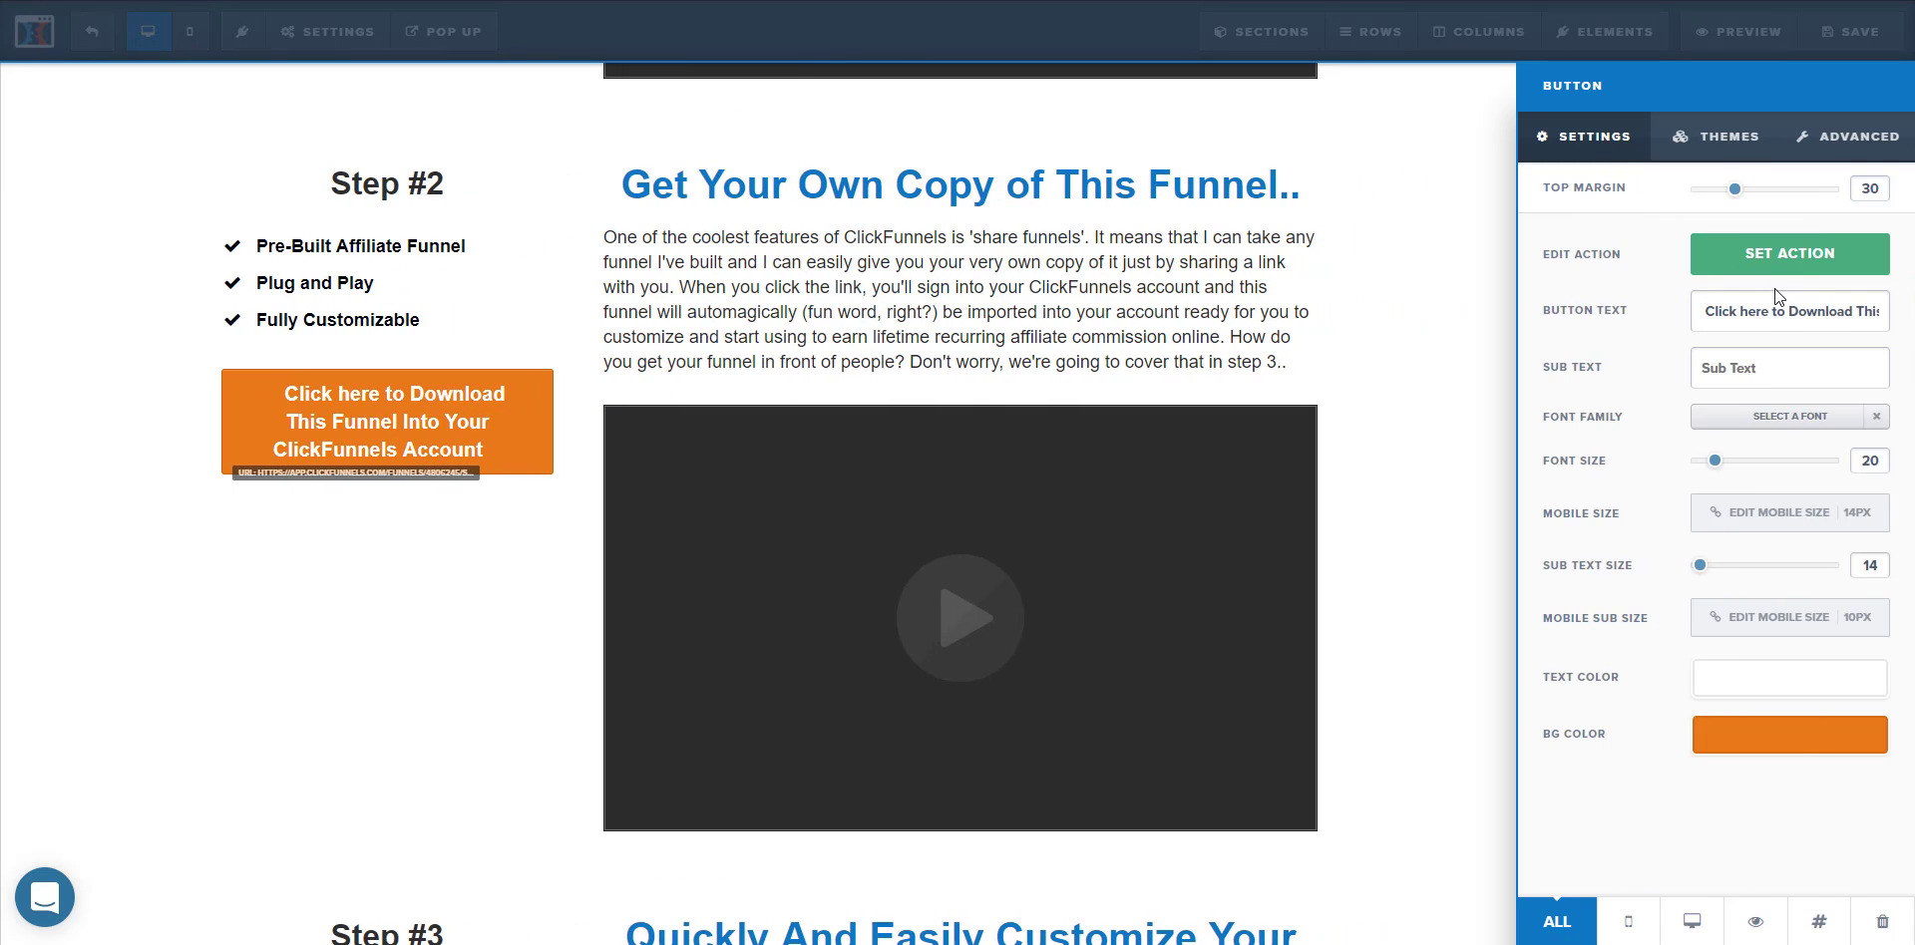
click(1773, 261)
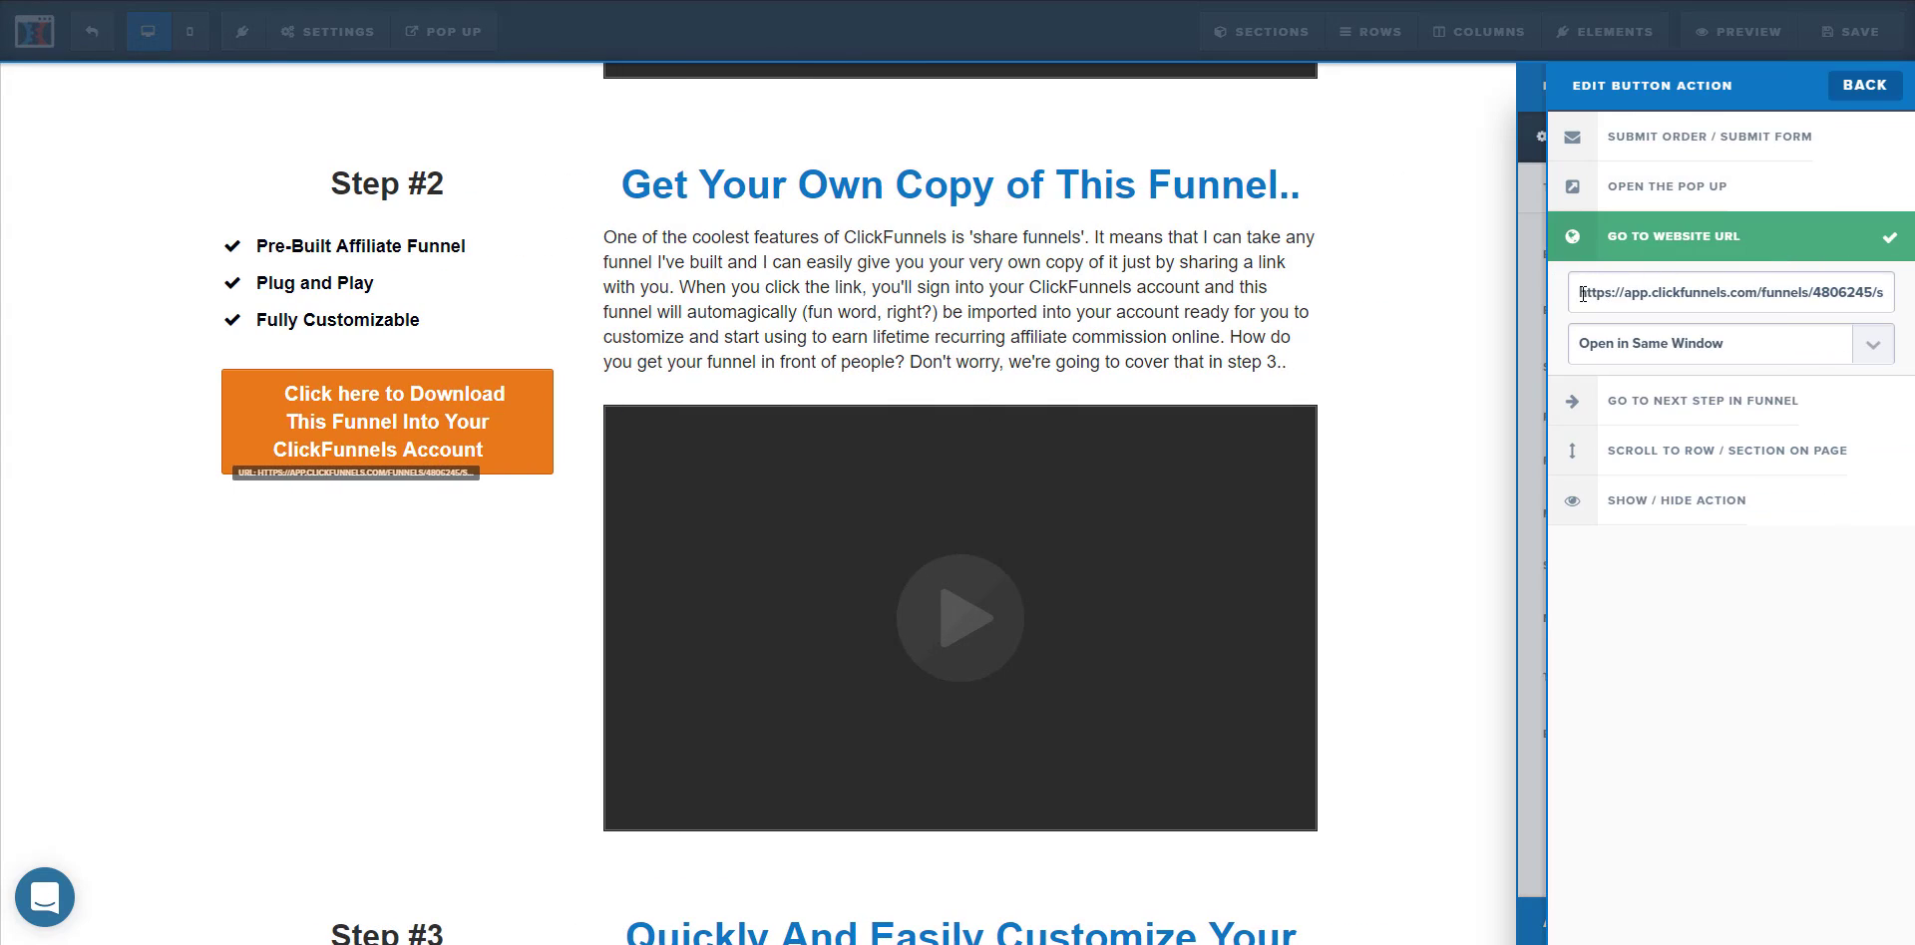
drag(1582, 294, 1889, 293)
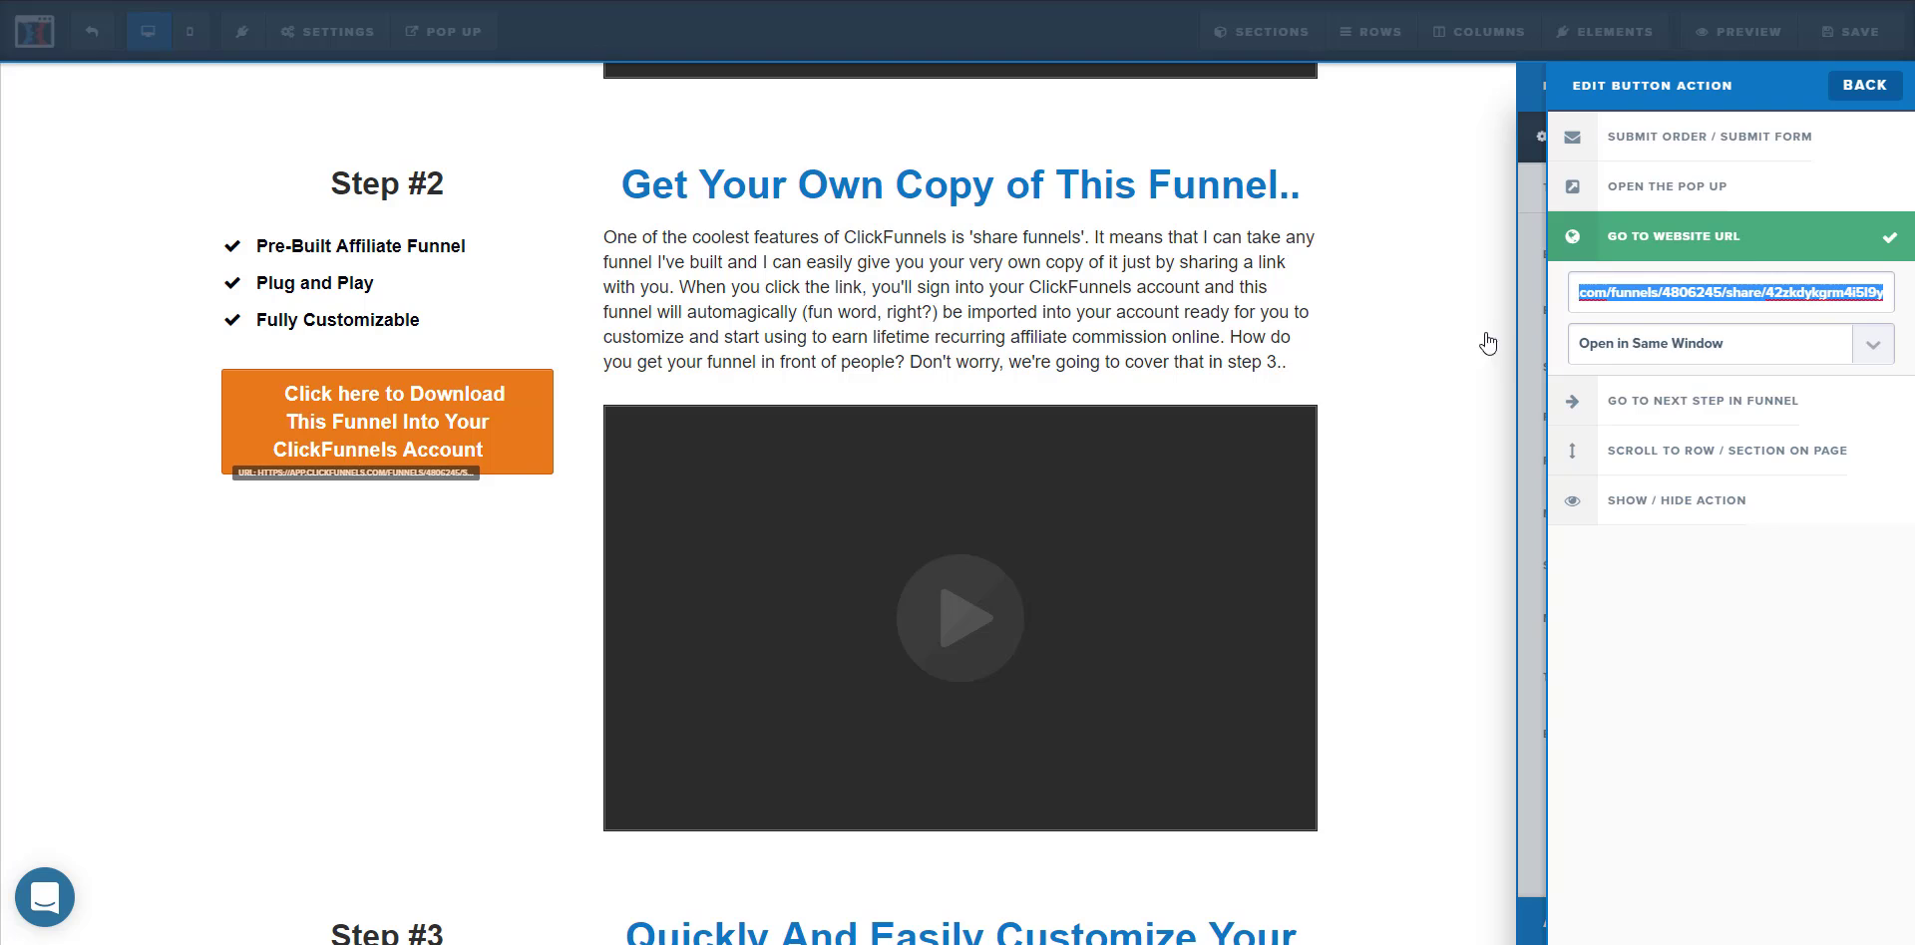
click(1386, 323)
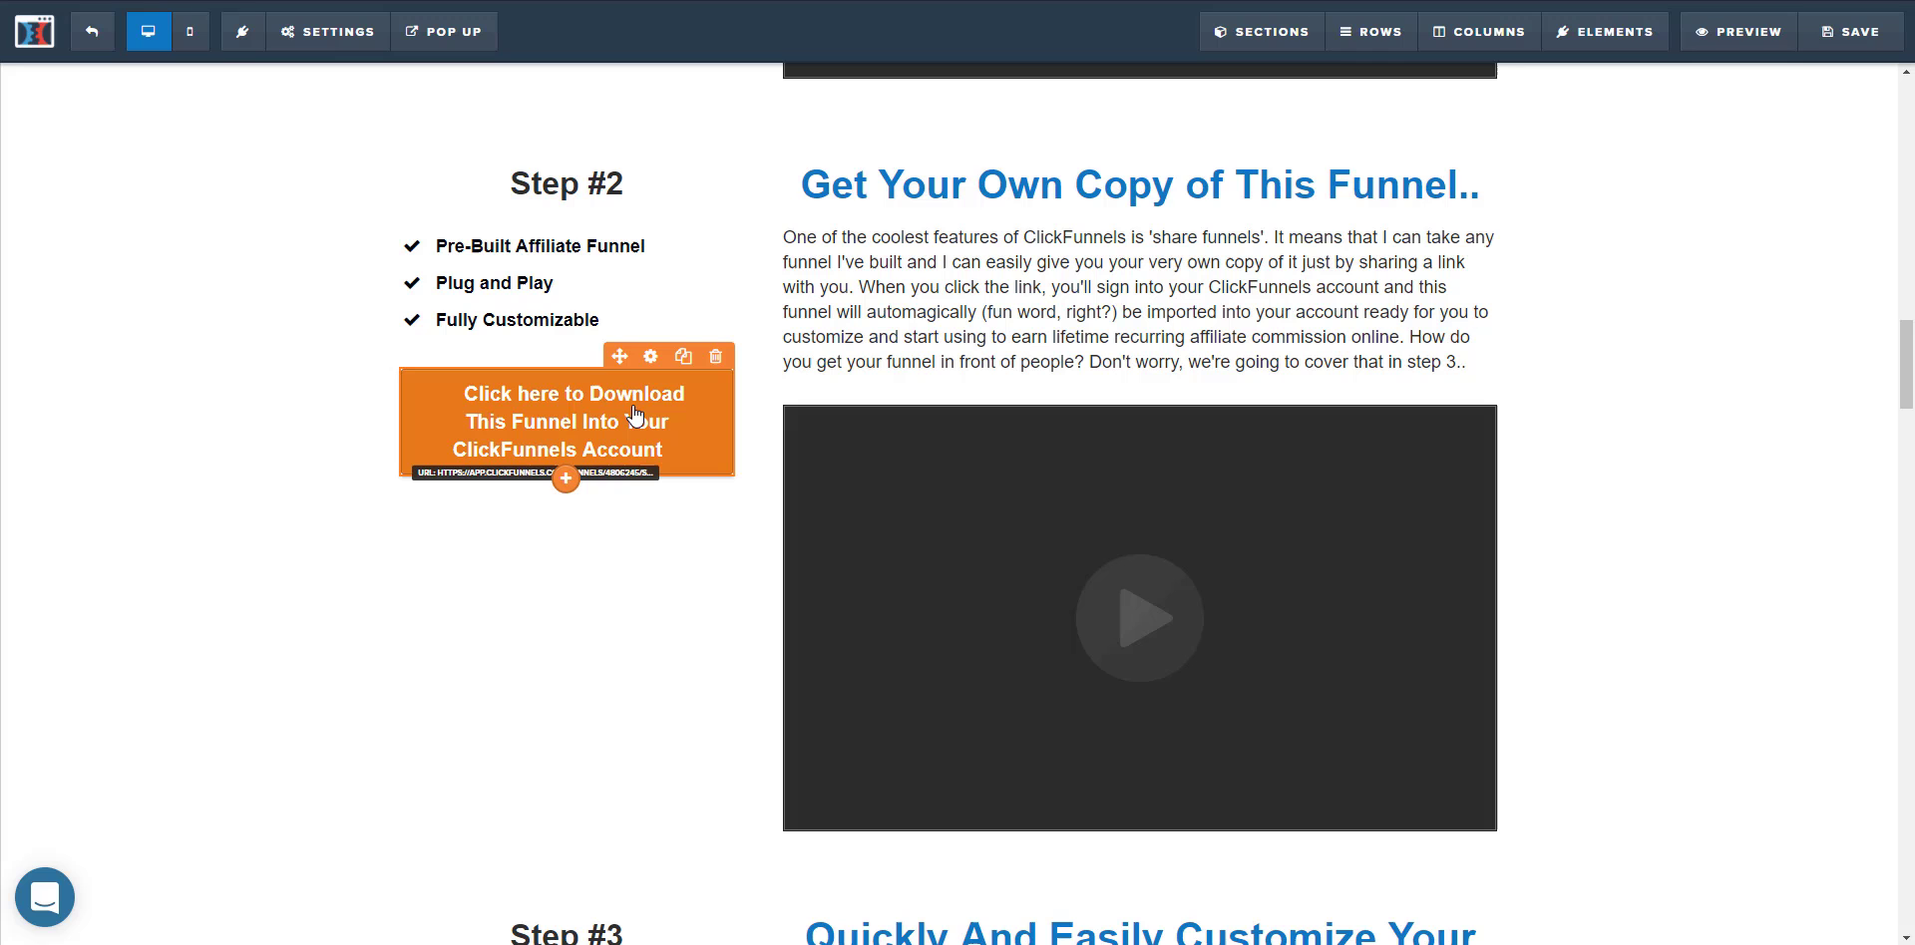
- Review the page content from Step #3 through Step #7, the bonus section and the footer
scroll(635, 415, down, 10)
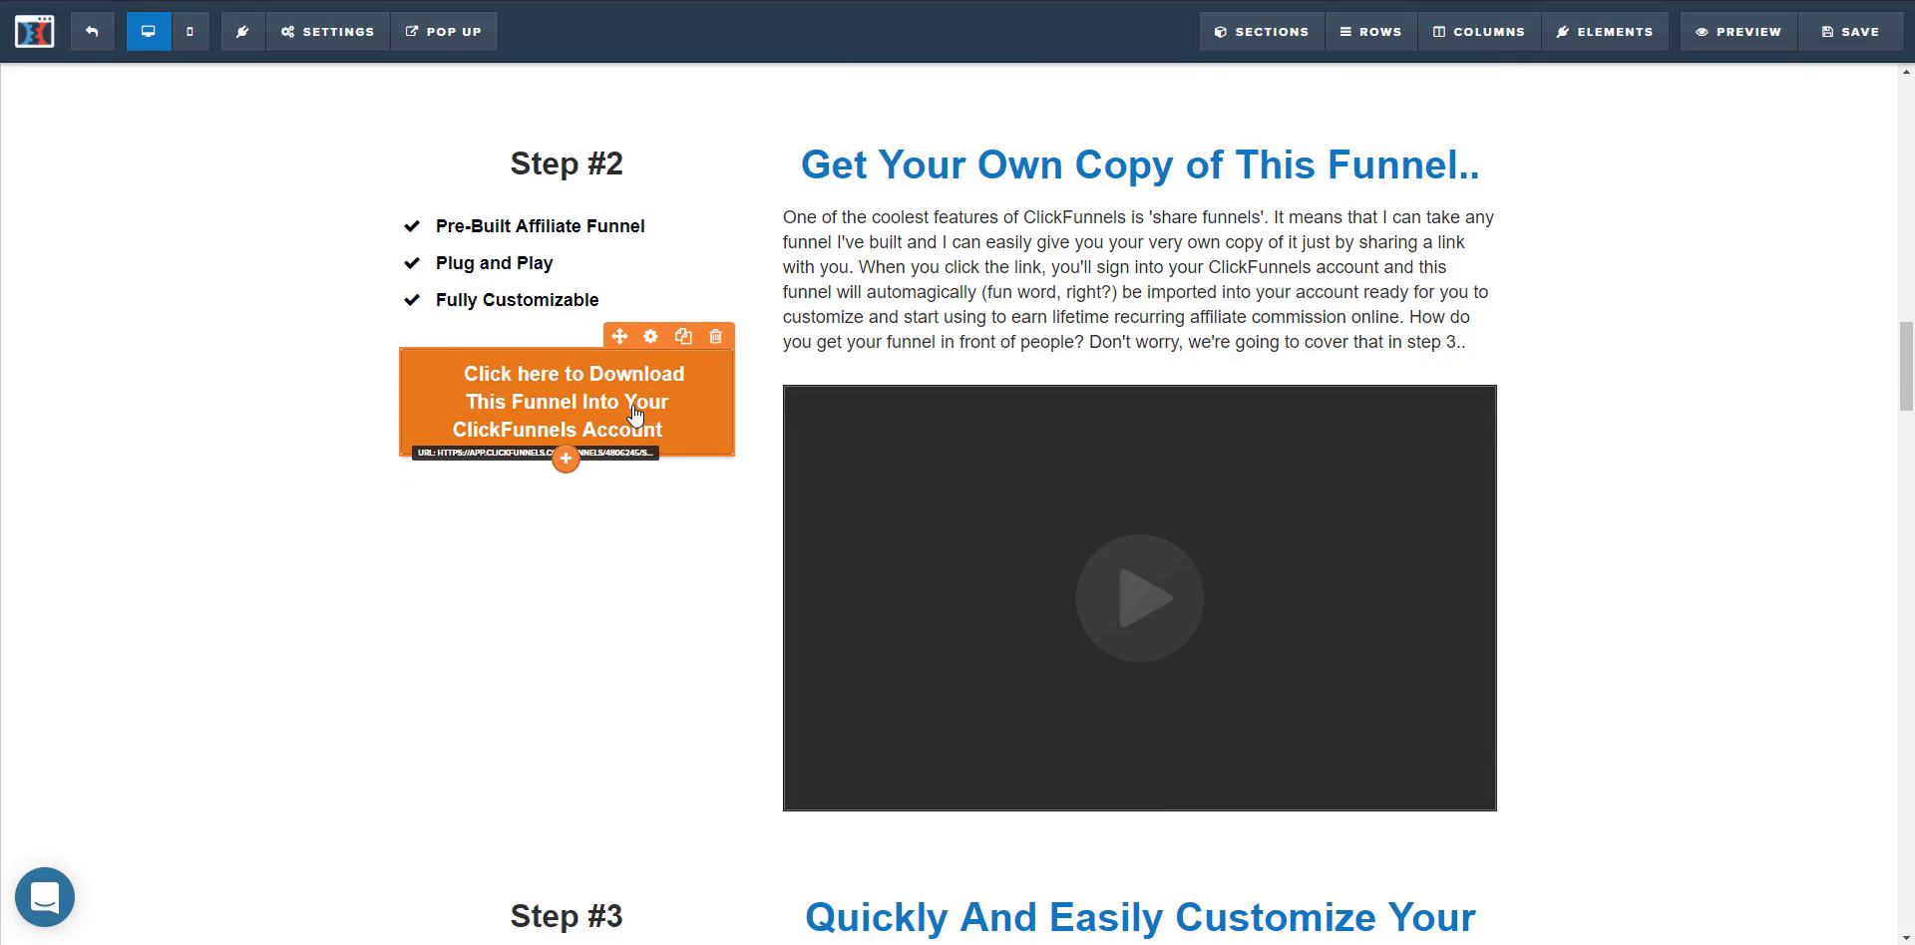
scroll(632, 405, down, 12)
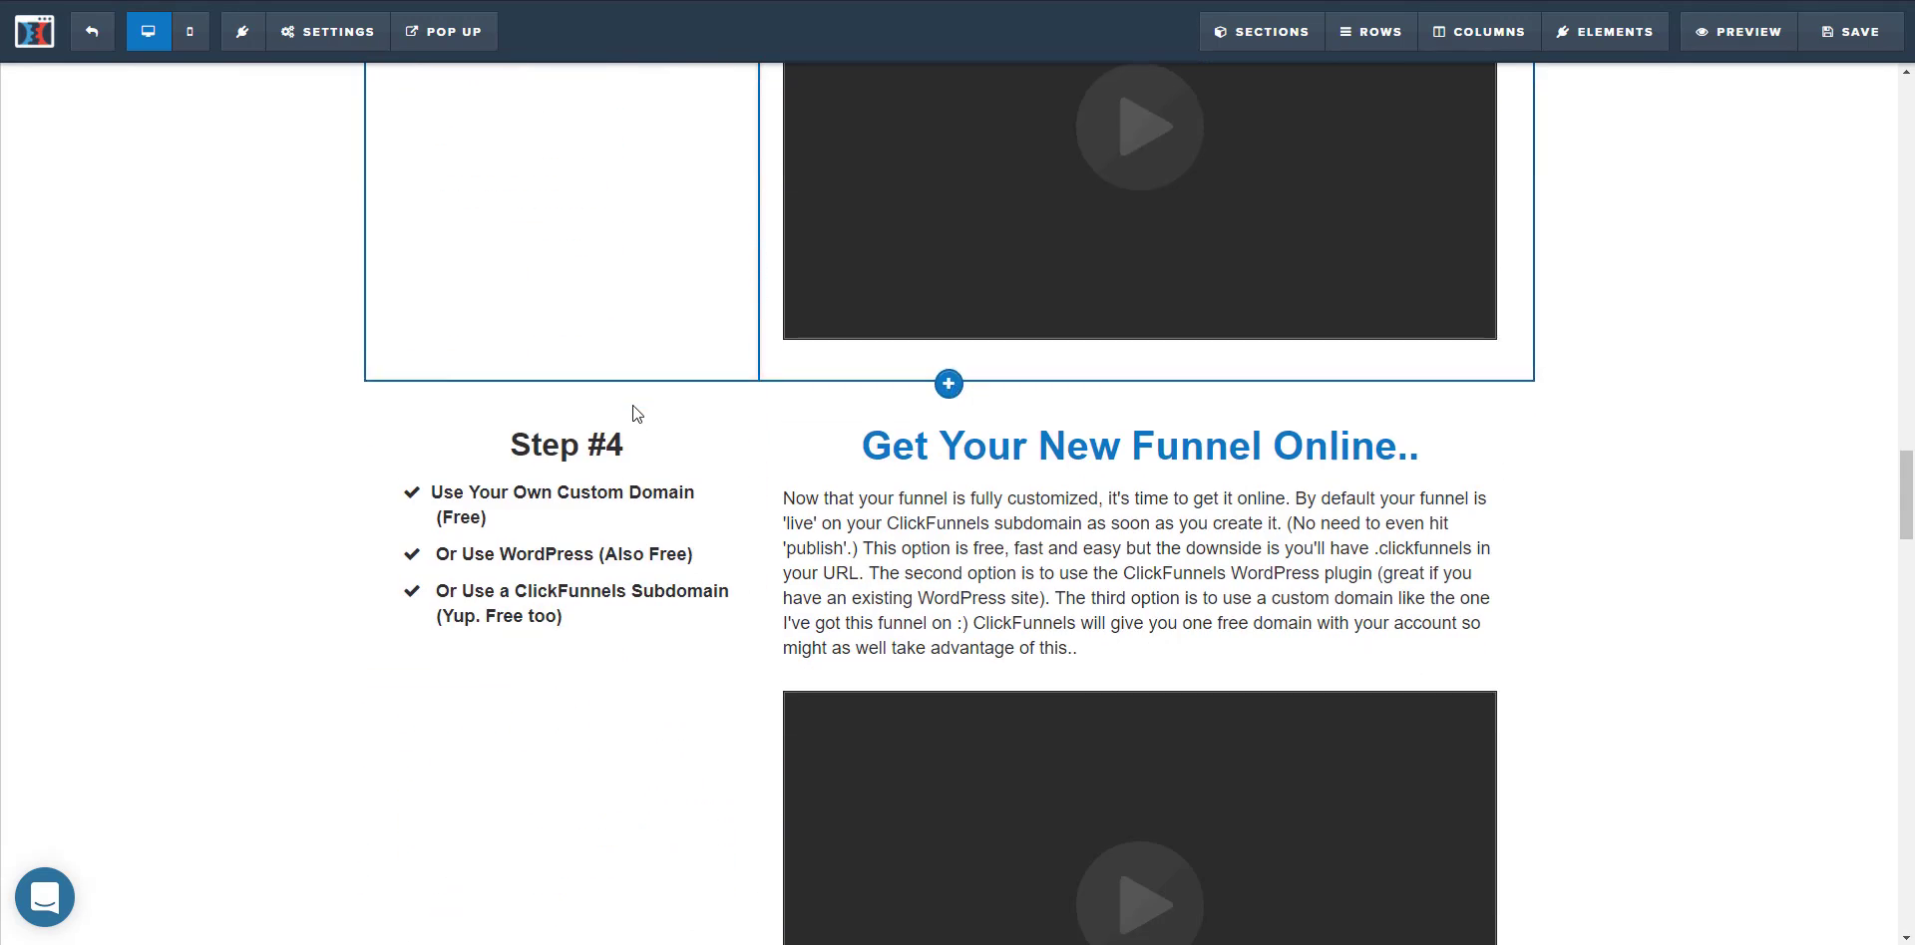
scroll(632, 404, down, 1)
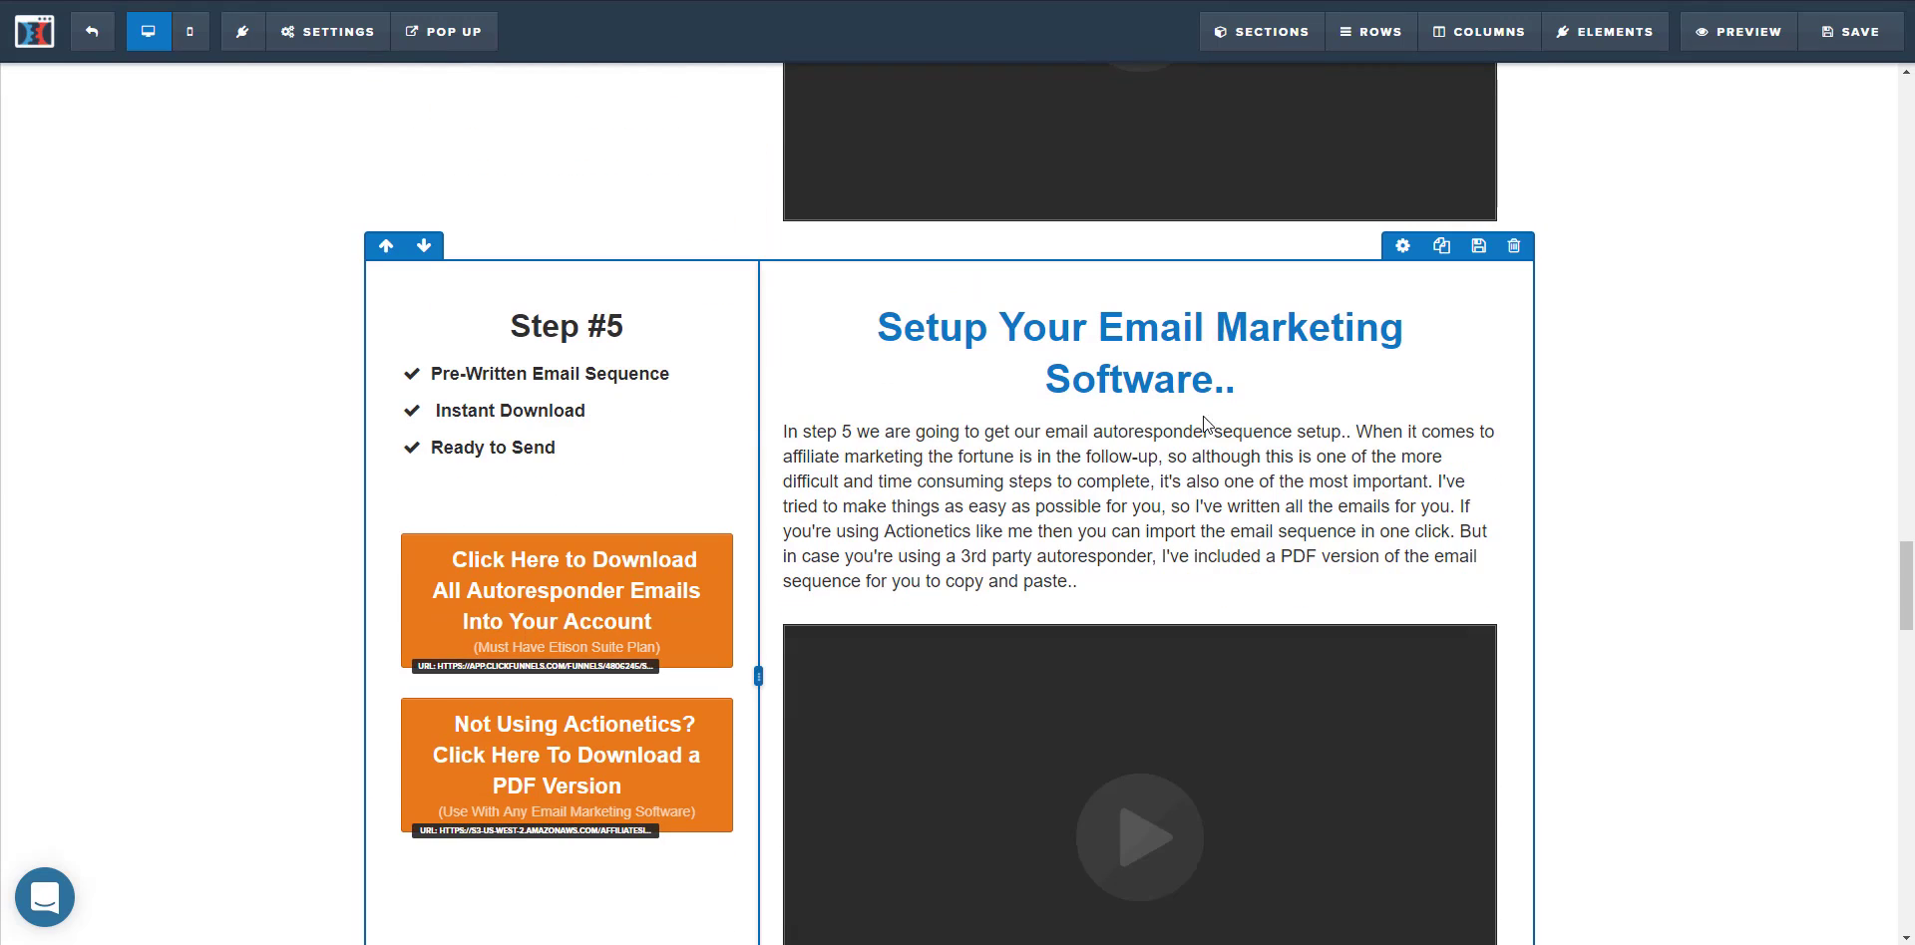
scroll(1097, 444, down, 2)
scroll(1559, 449, down, 6)
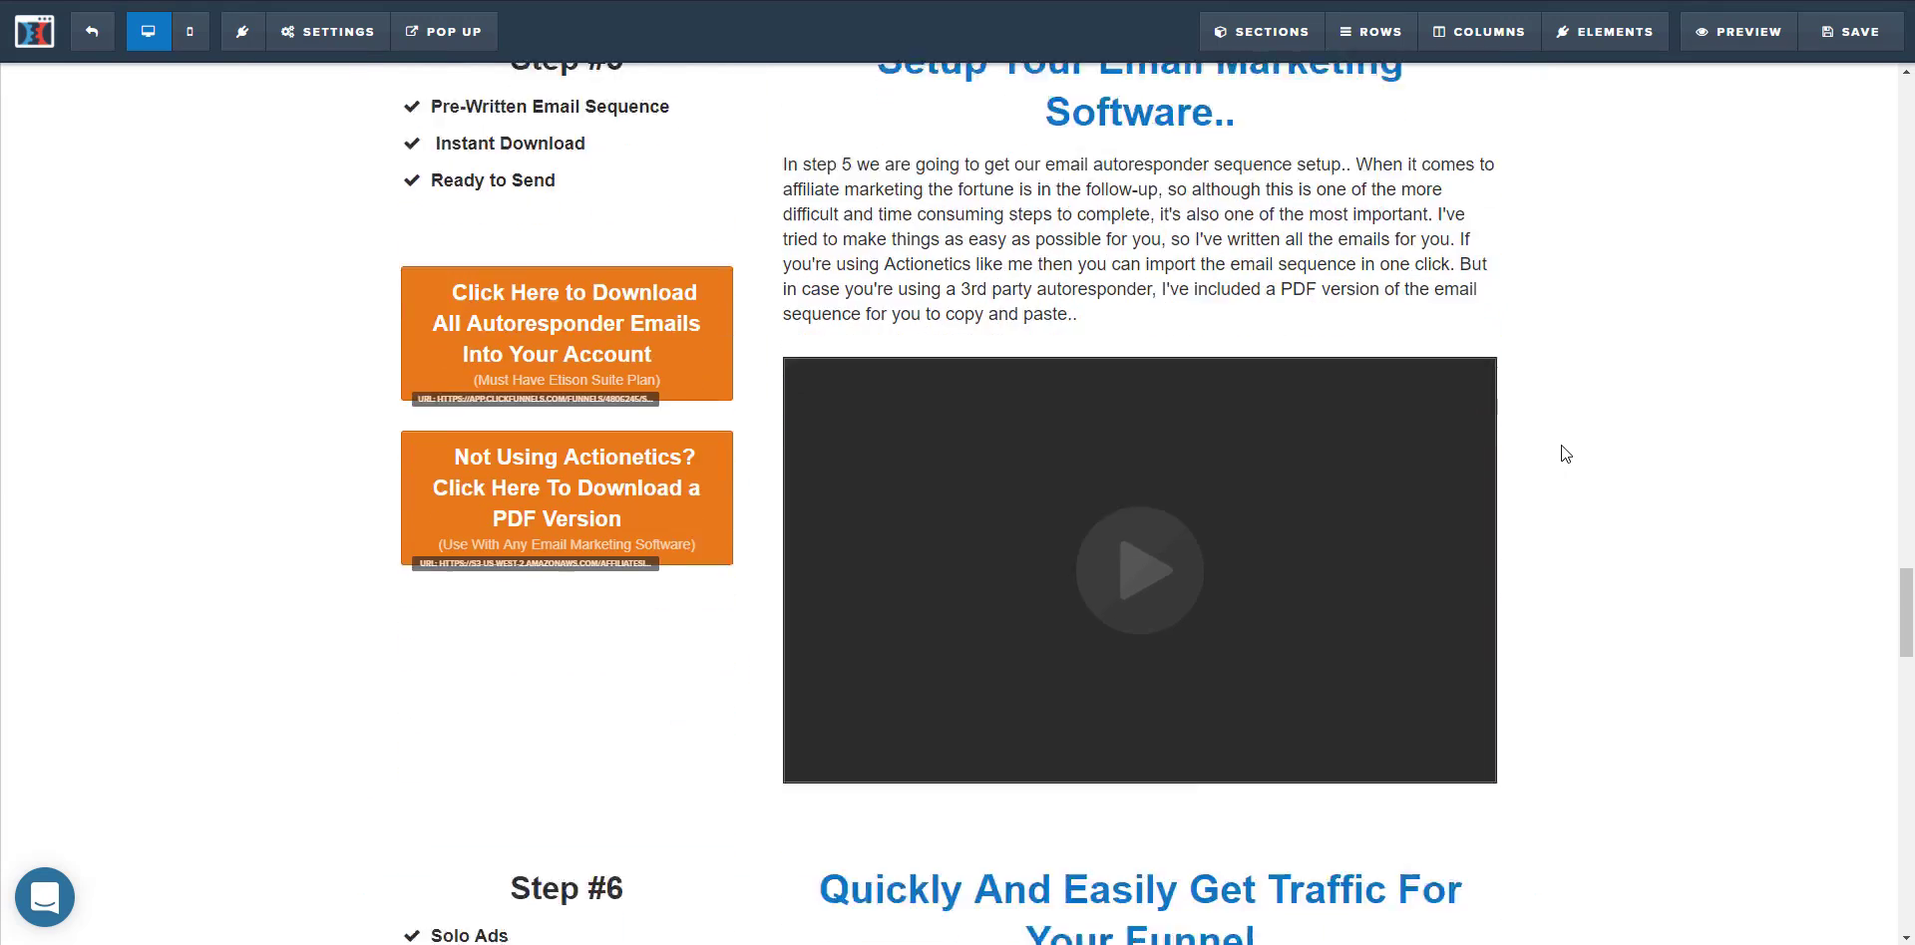
scroll(1559, 445, down, 3)
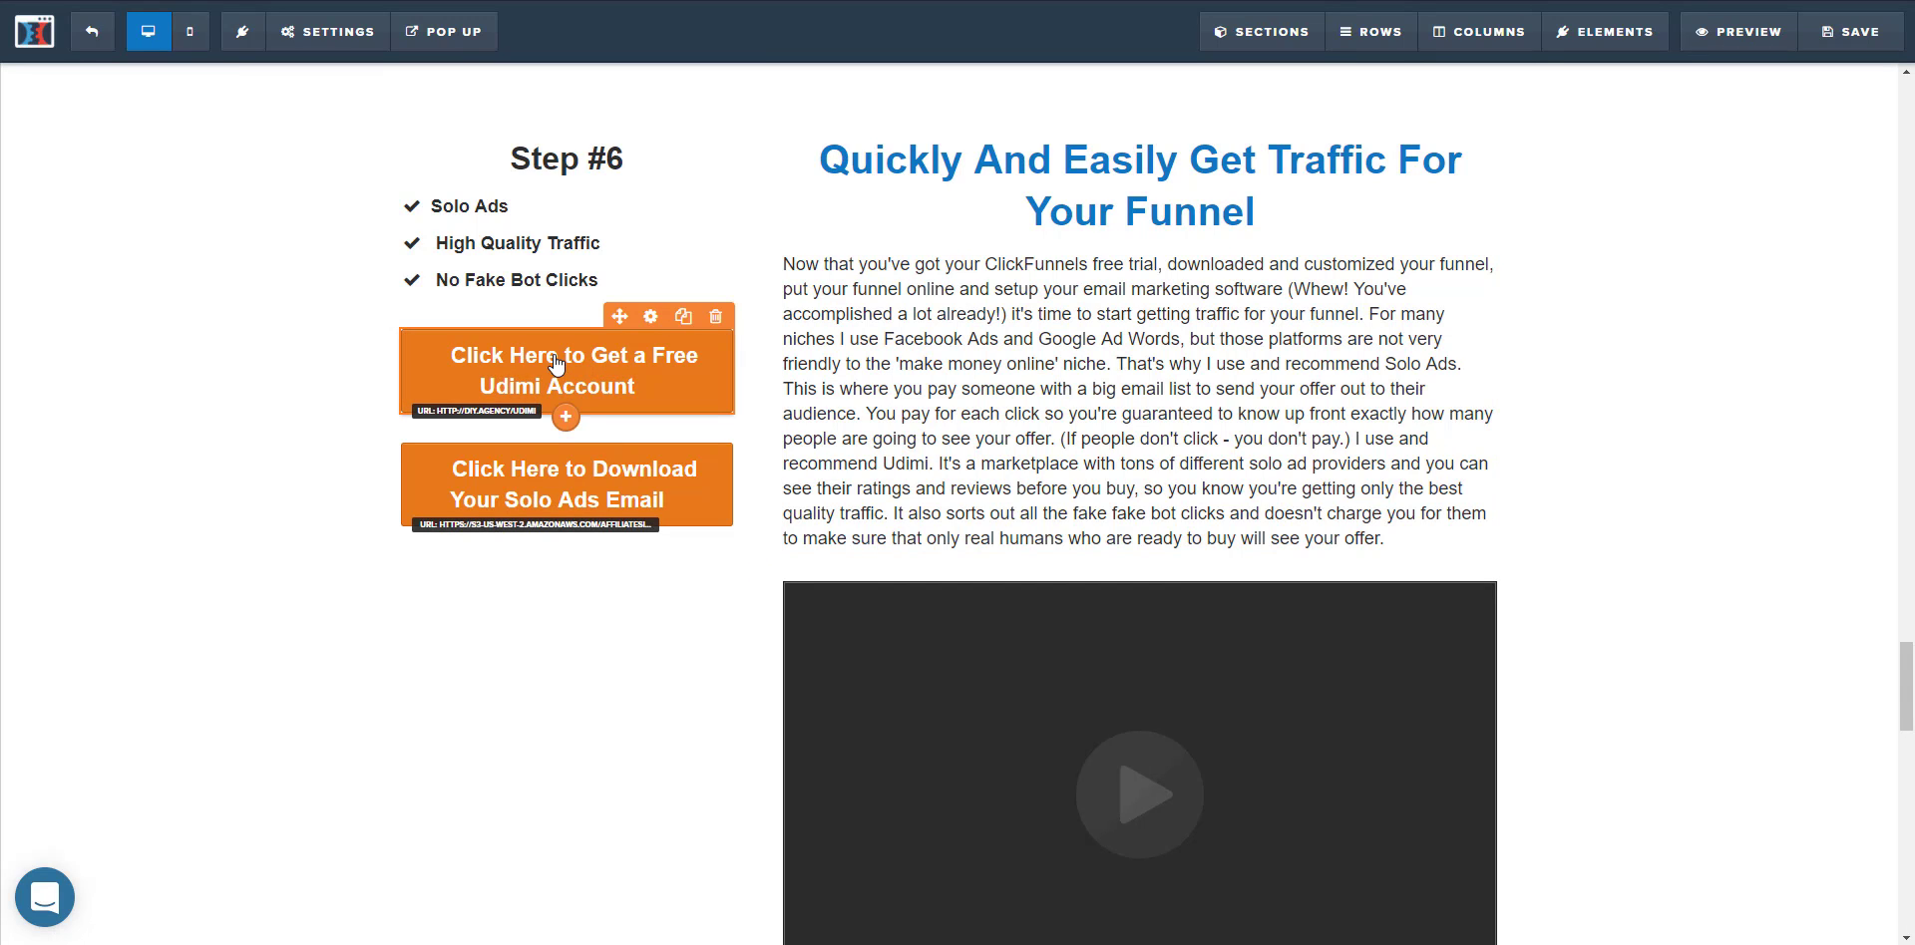
scroll(557, 364, down, 6)
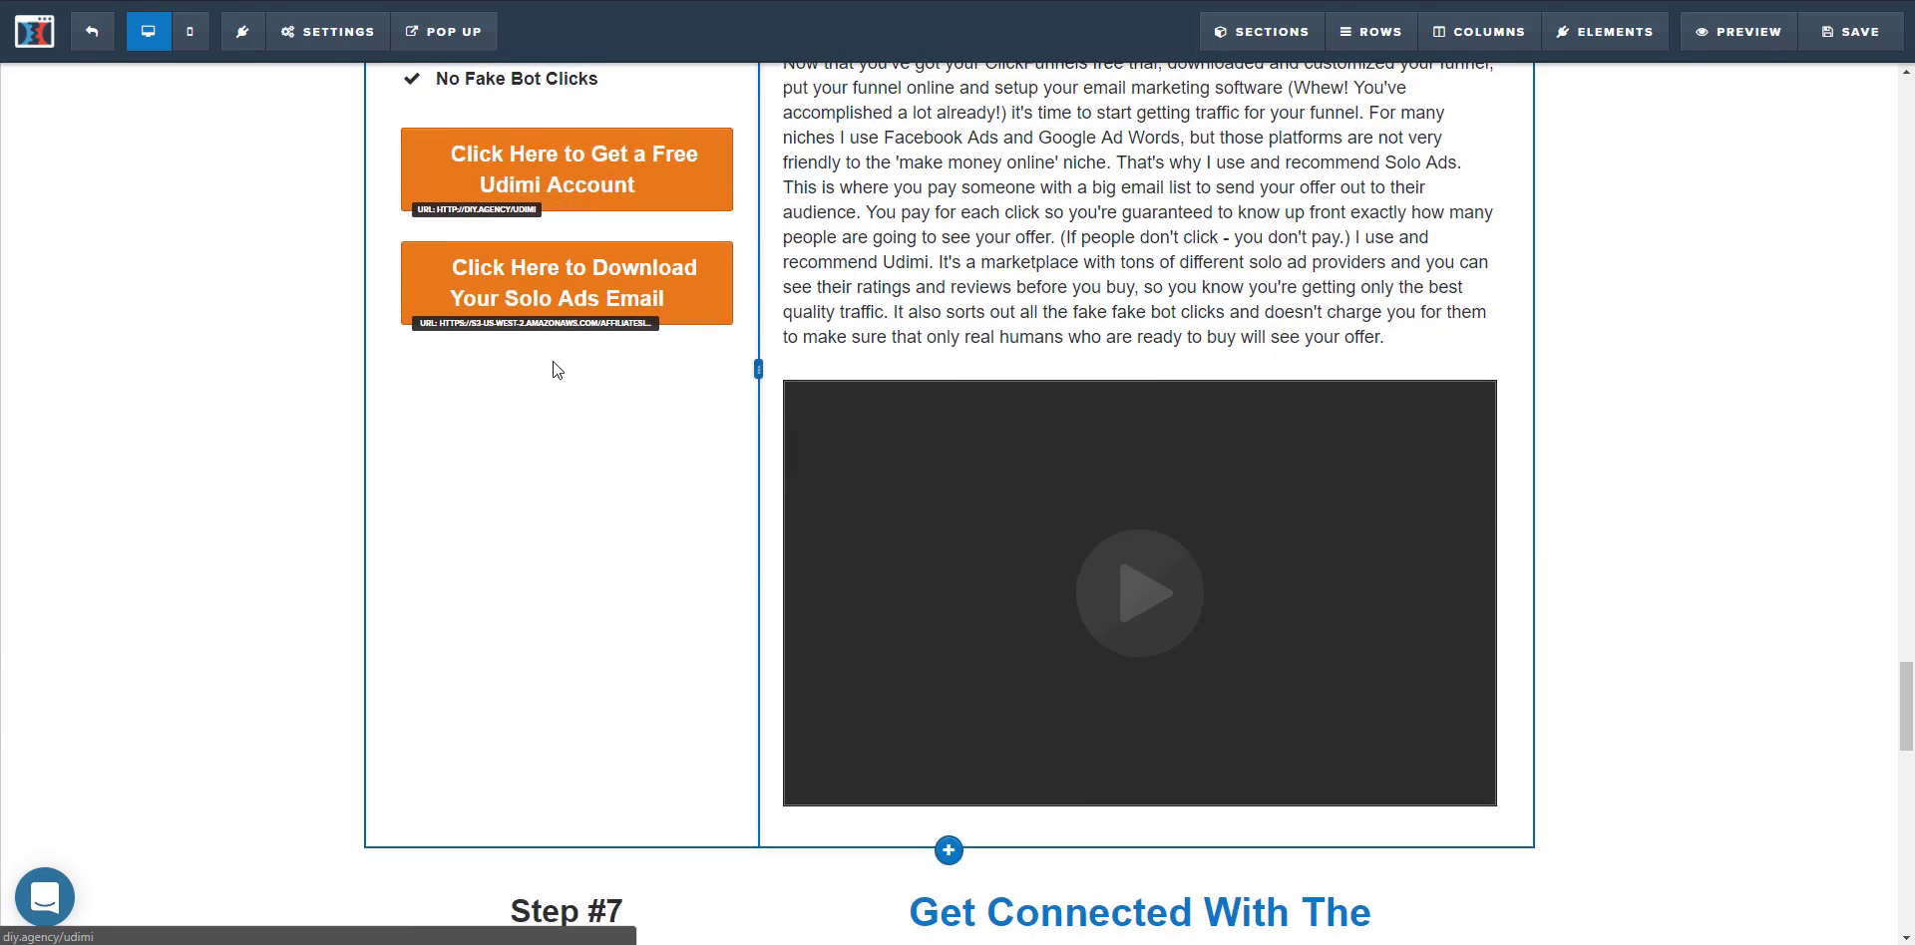
scroll(556, 370, down, 1)
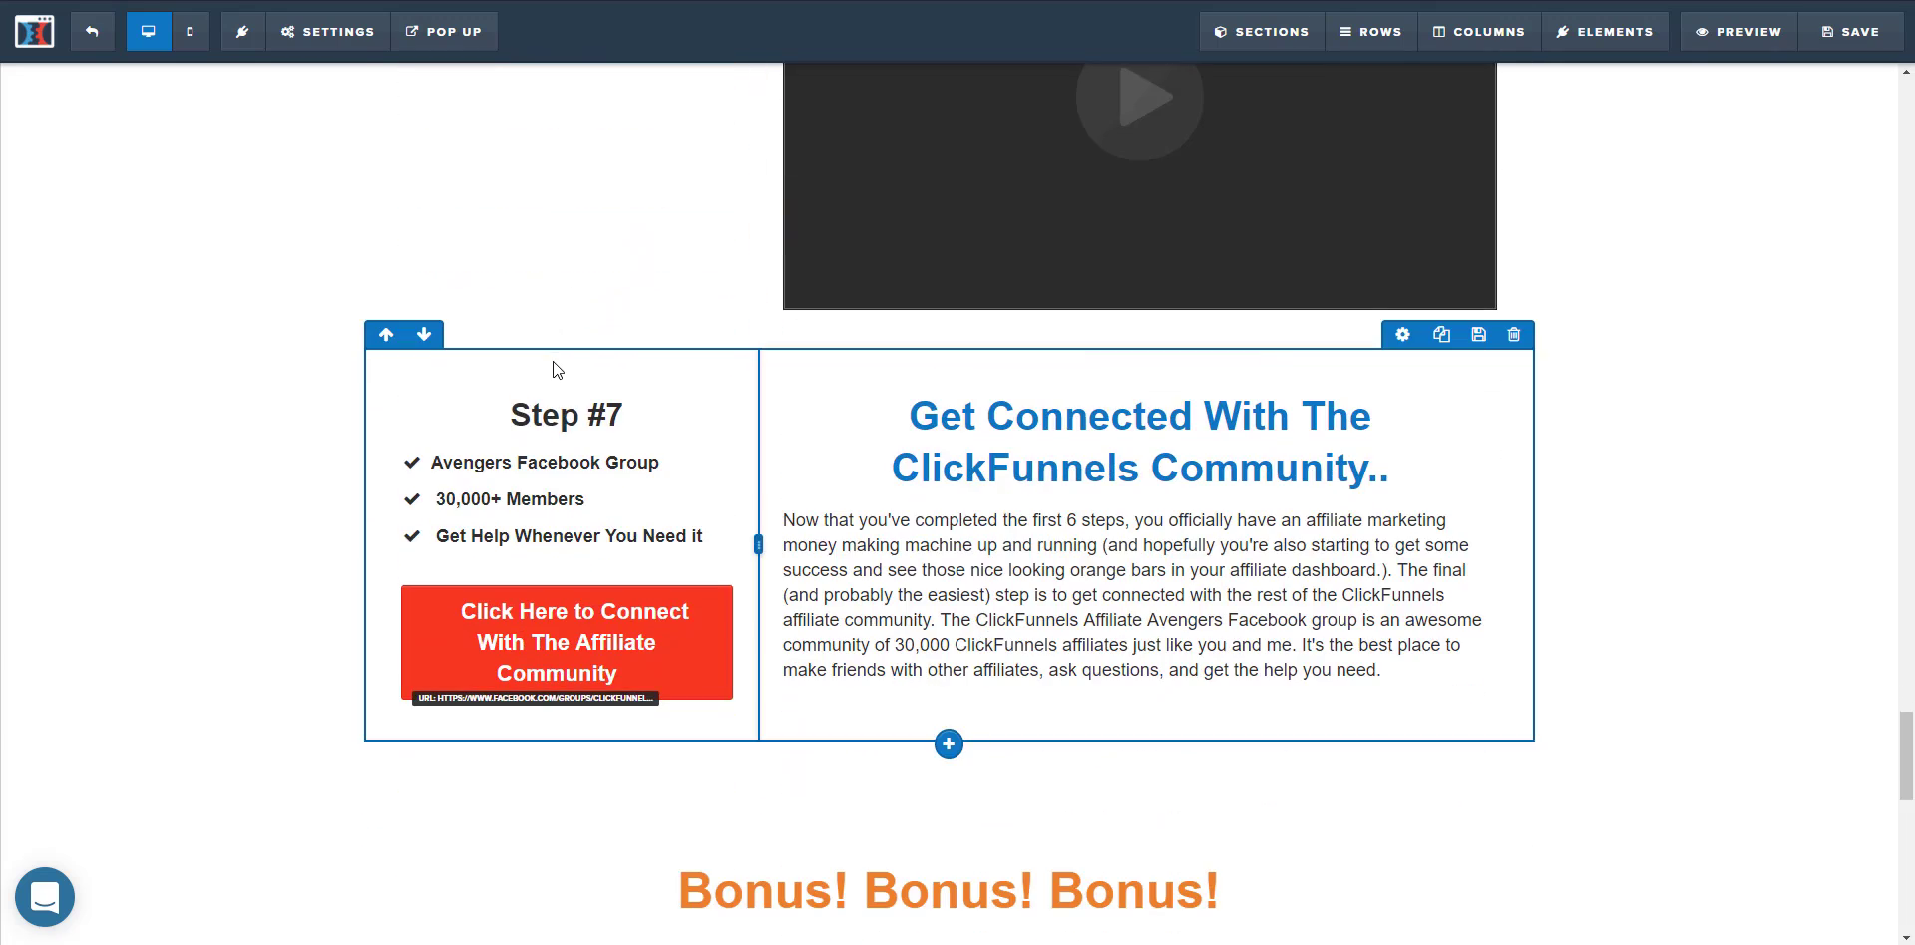
scroll(556, 370, down, 6)
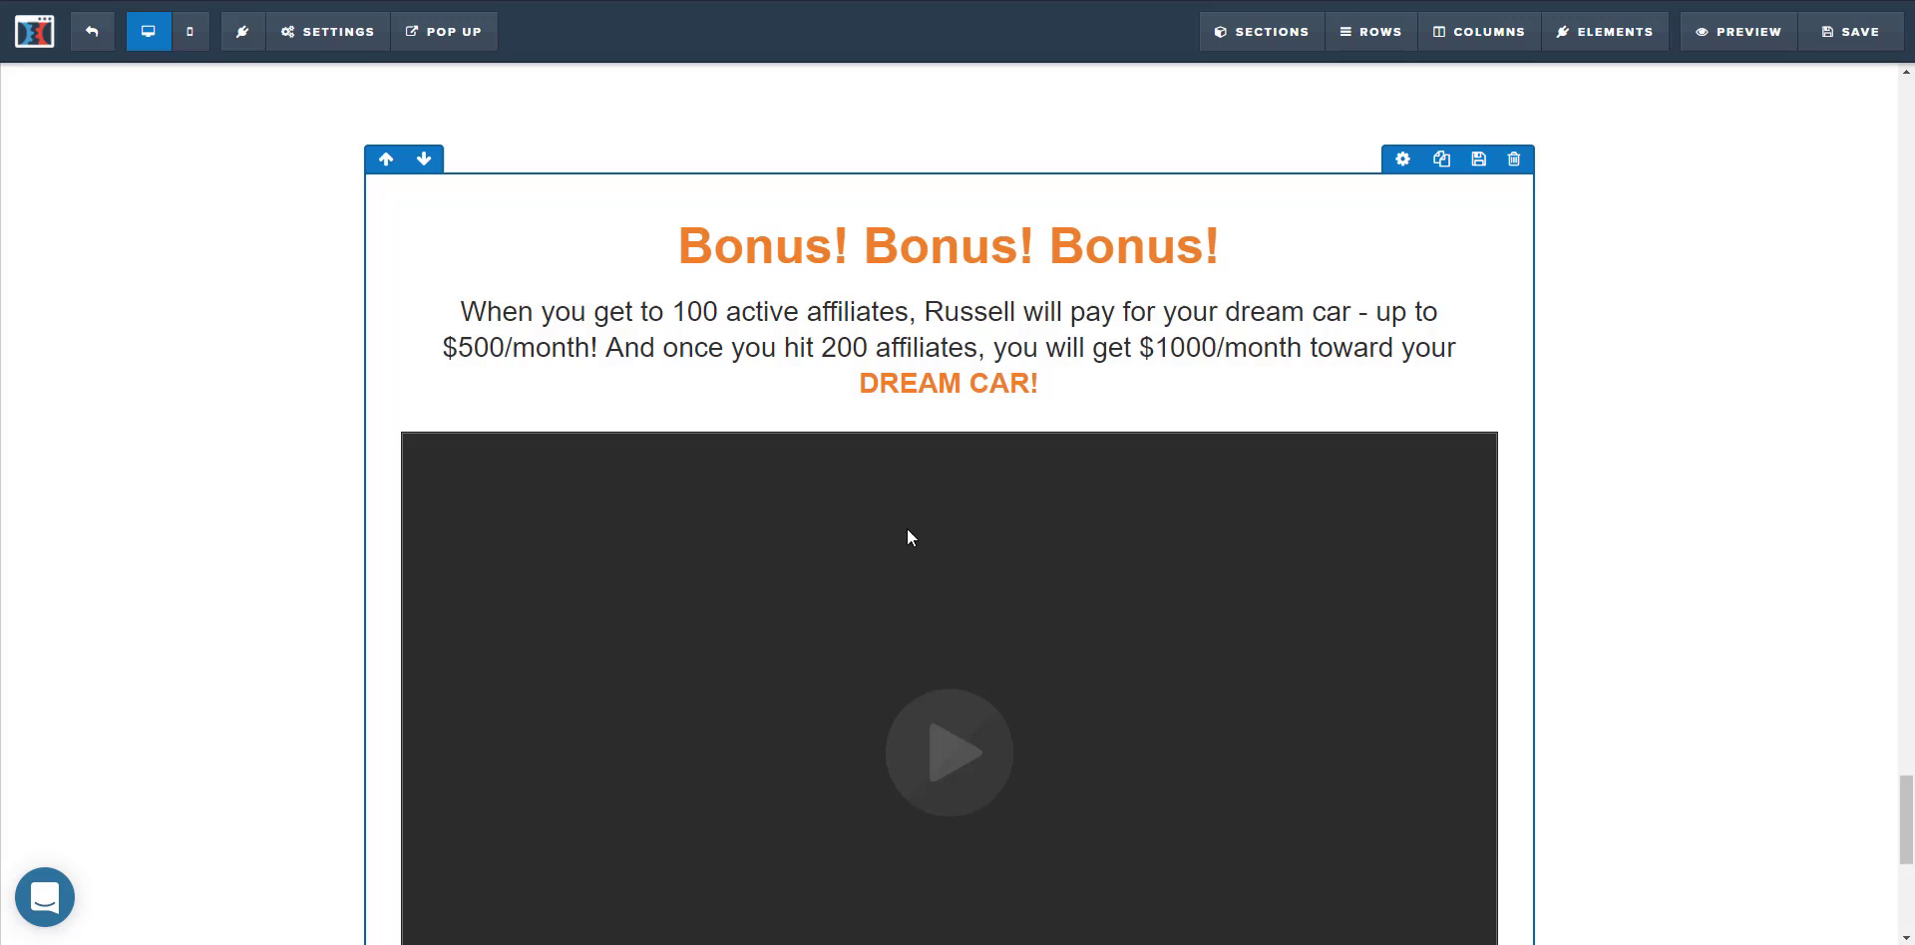
scroll(906, 537, down, 6)
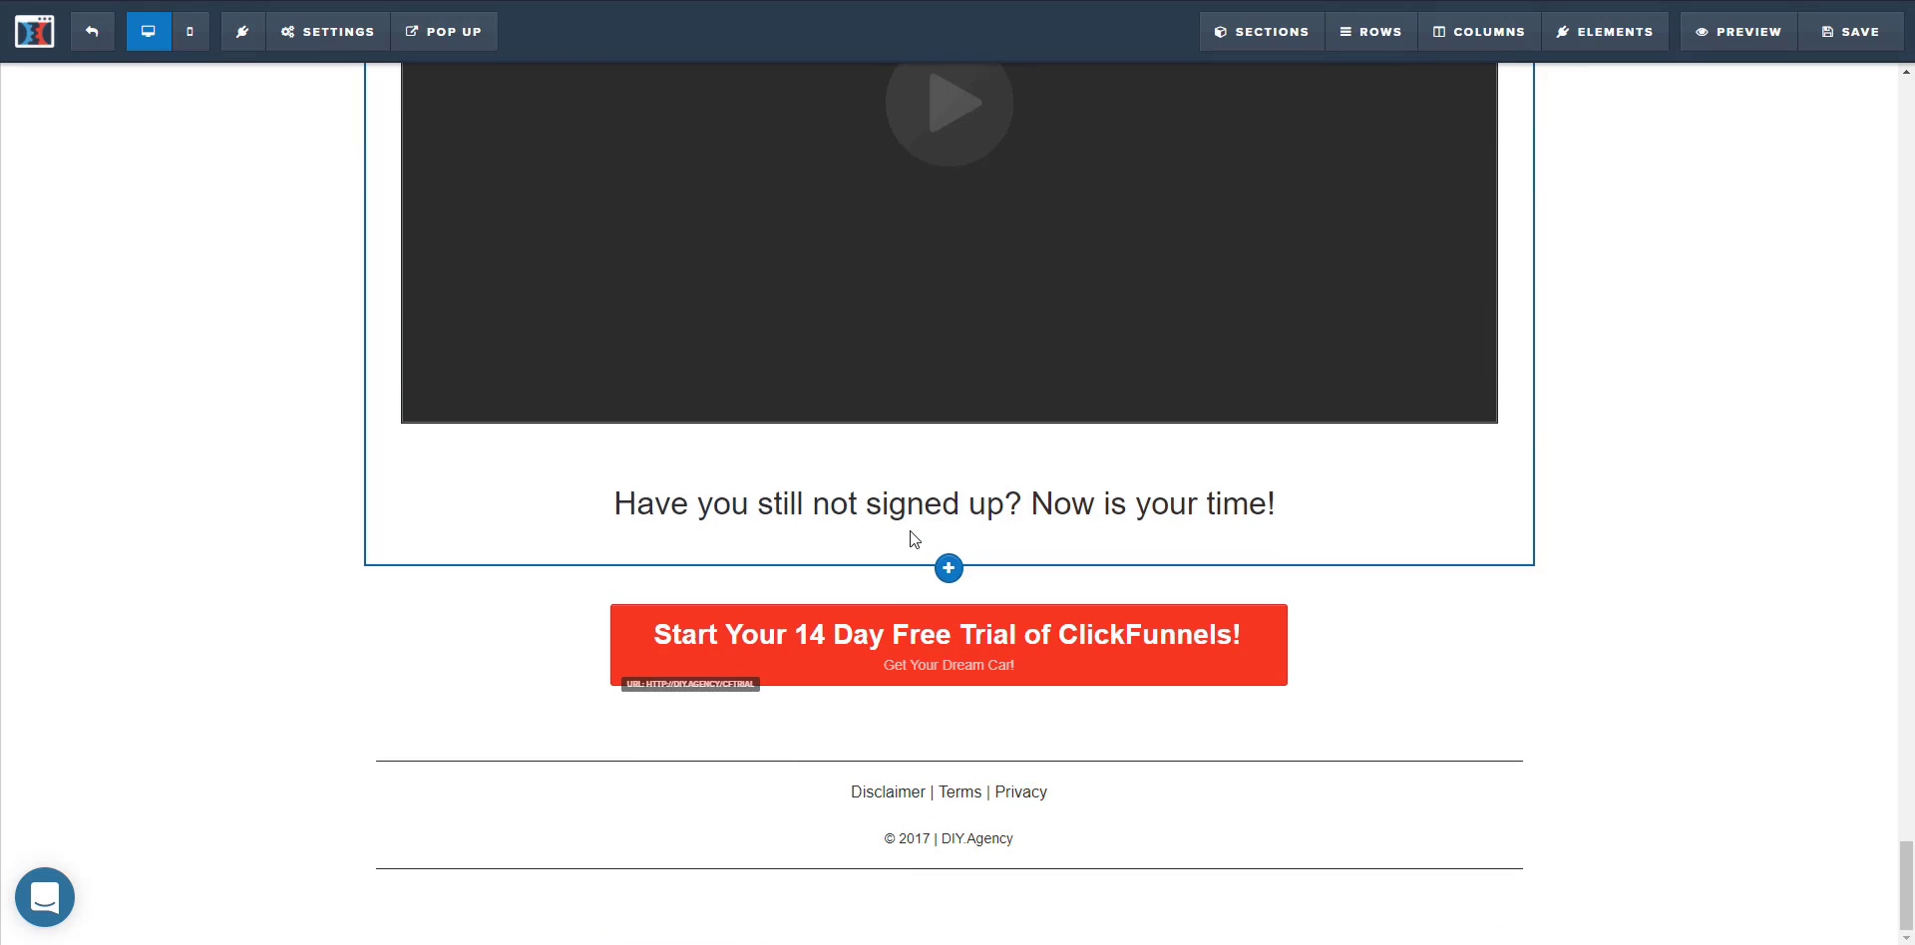
- Change the text of the trial button above the footer to "Start Your 14 Day RISK FREE Trial of ClickFunnels!"
click(943, 646)
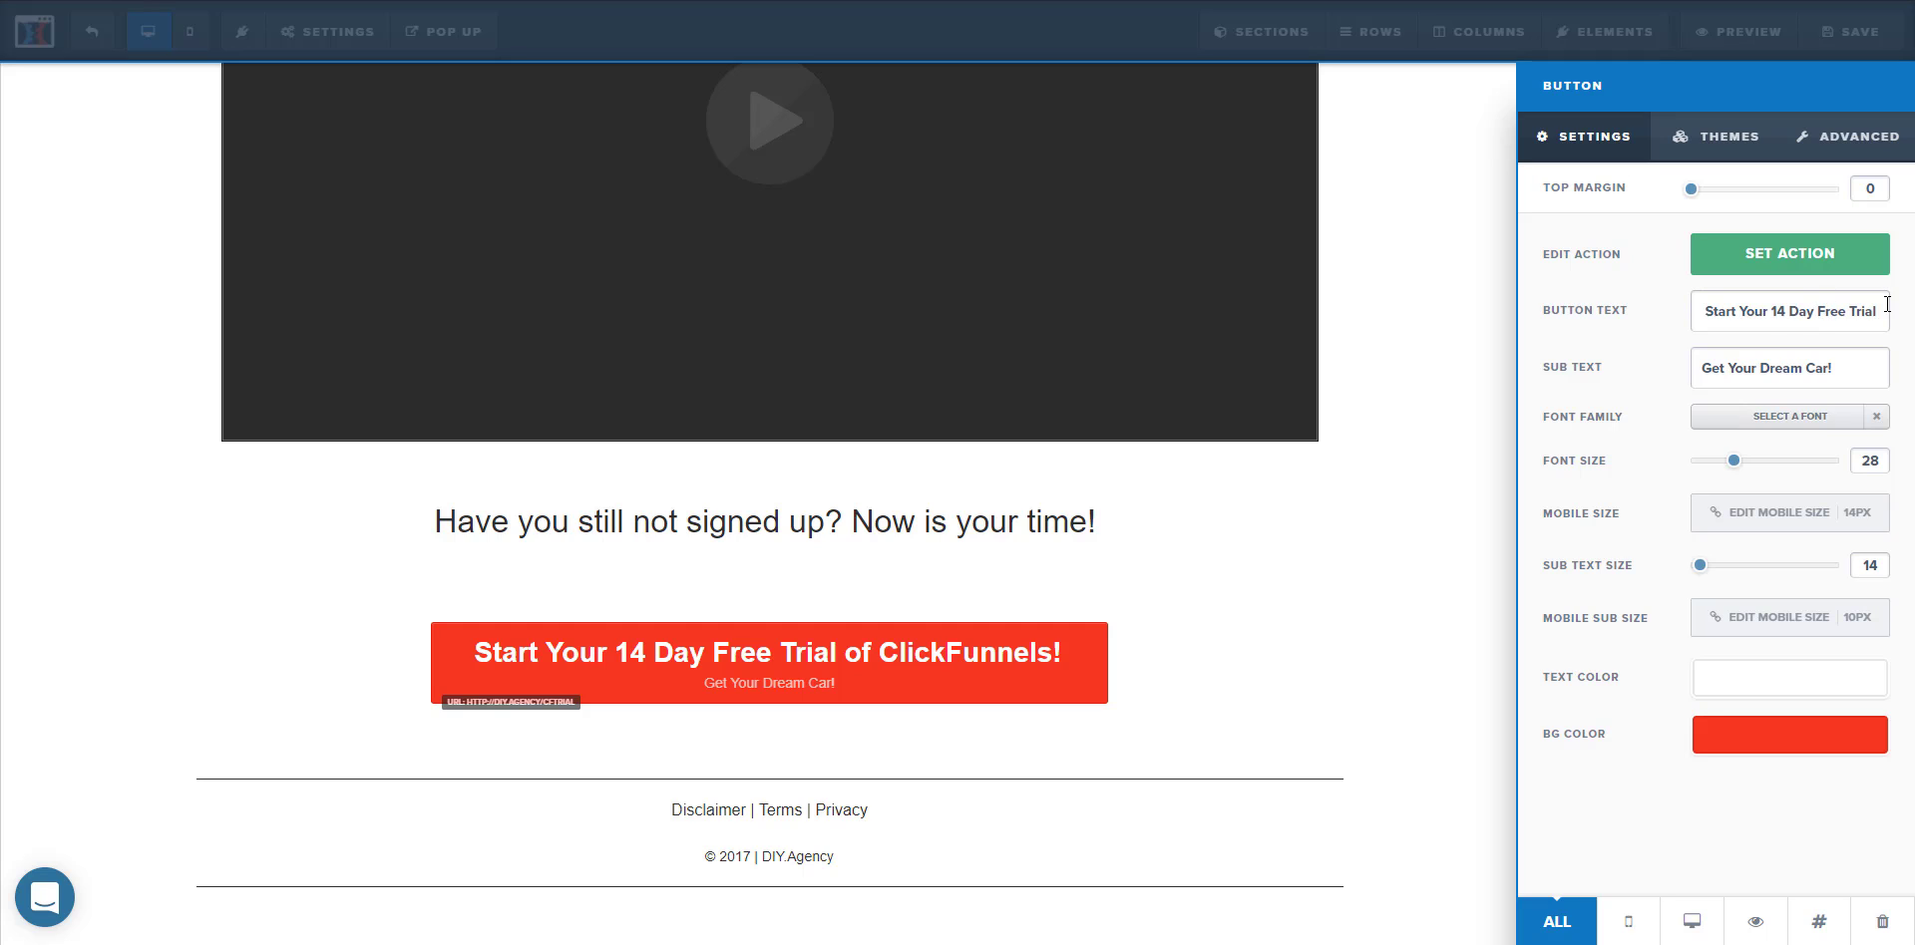
text(RISK FRE)
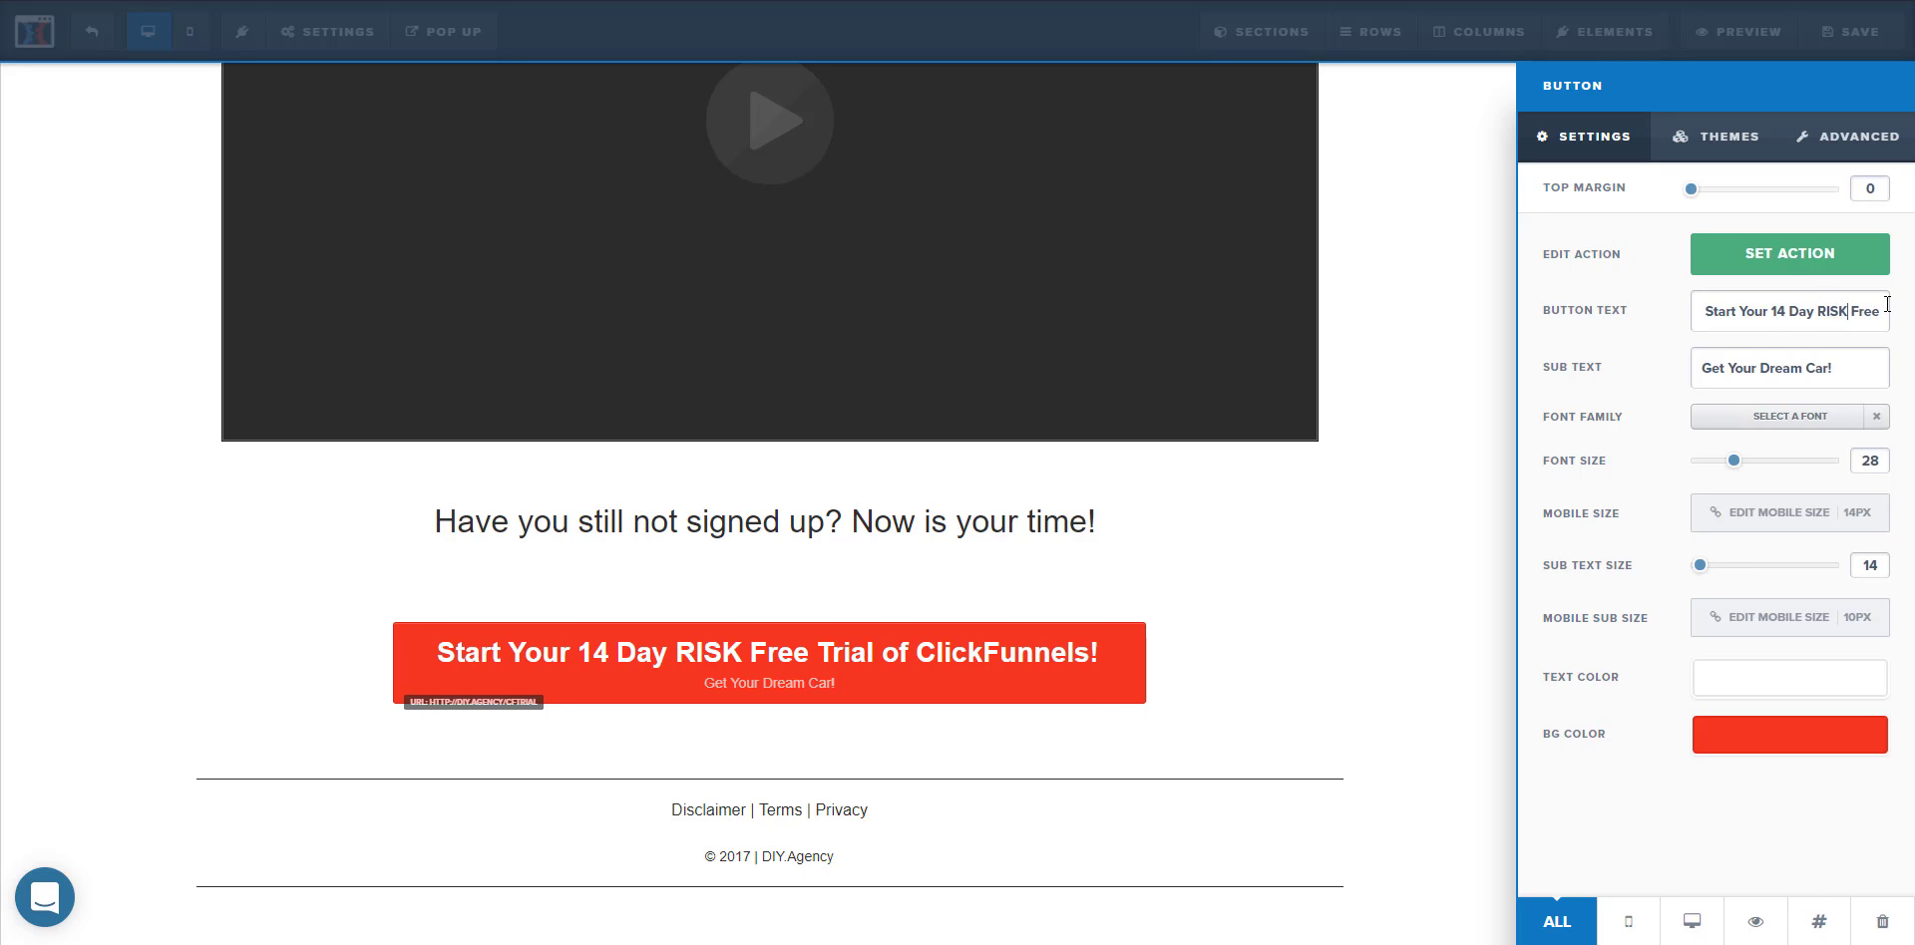
text(E)
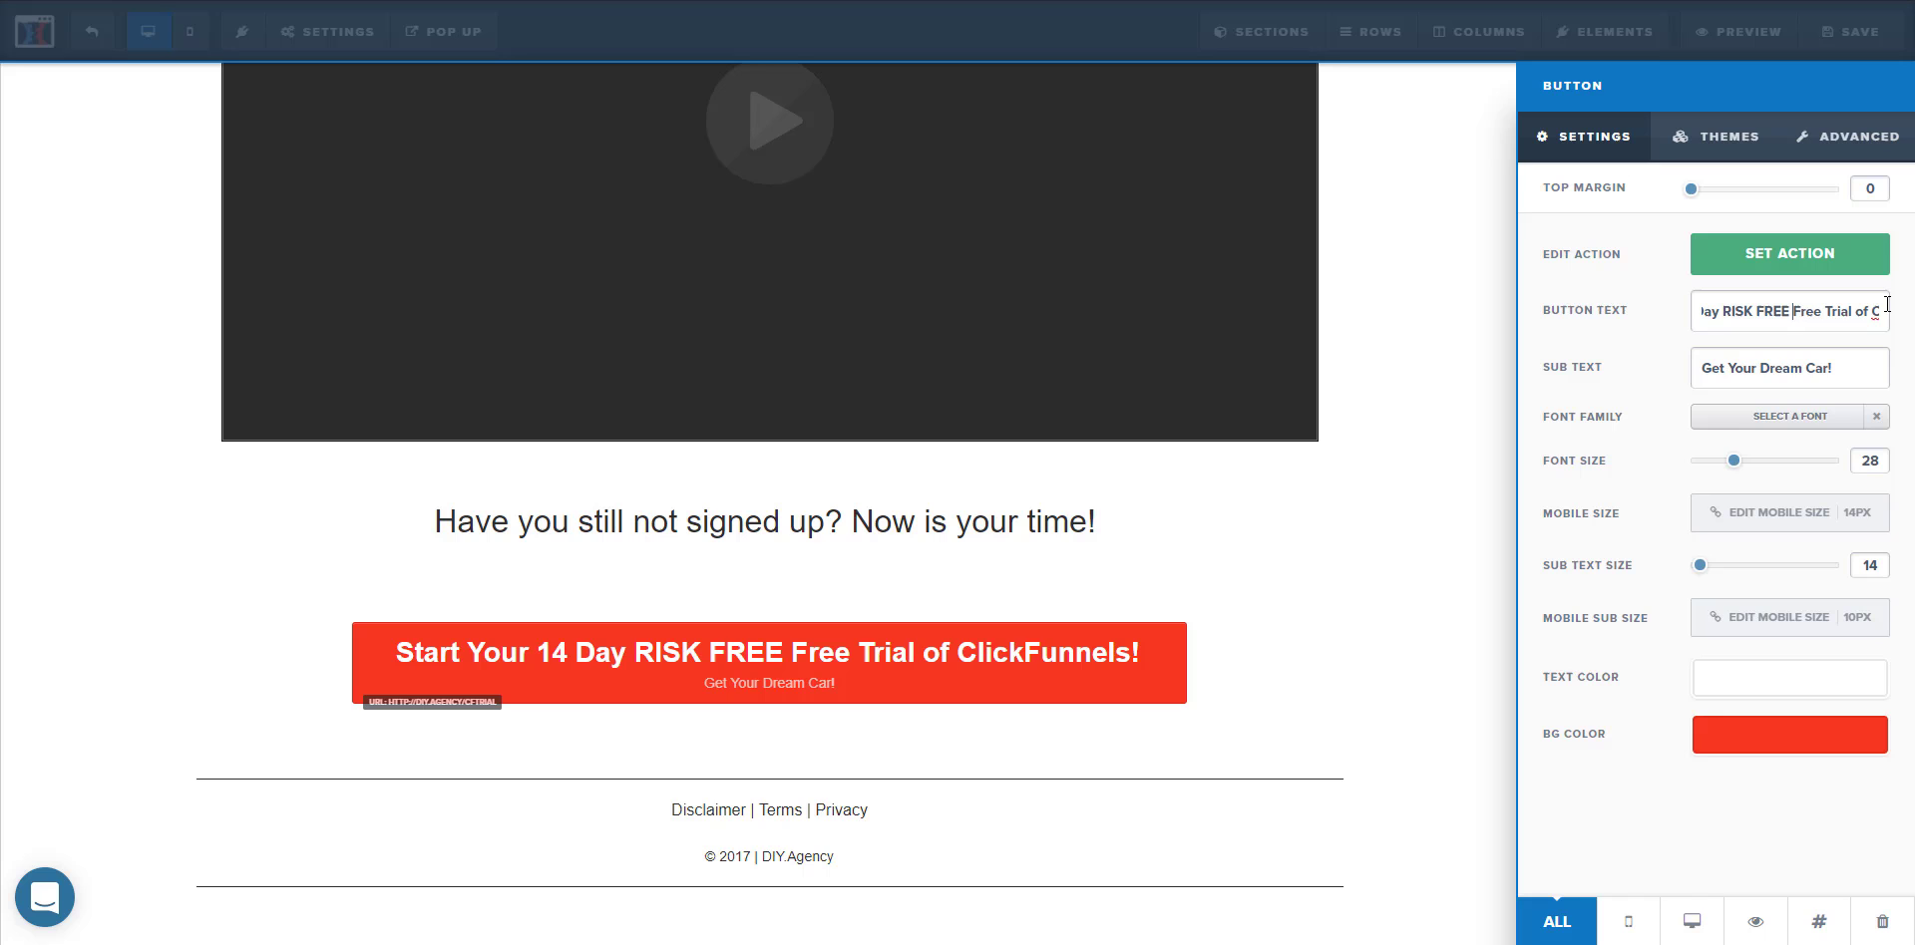
key(BackSpace)
key(BackSpace)
key(BackSpace)
key(BackSpace)
key(BackSpace)
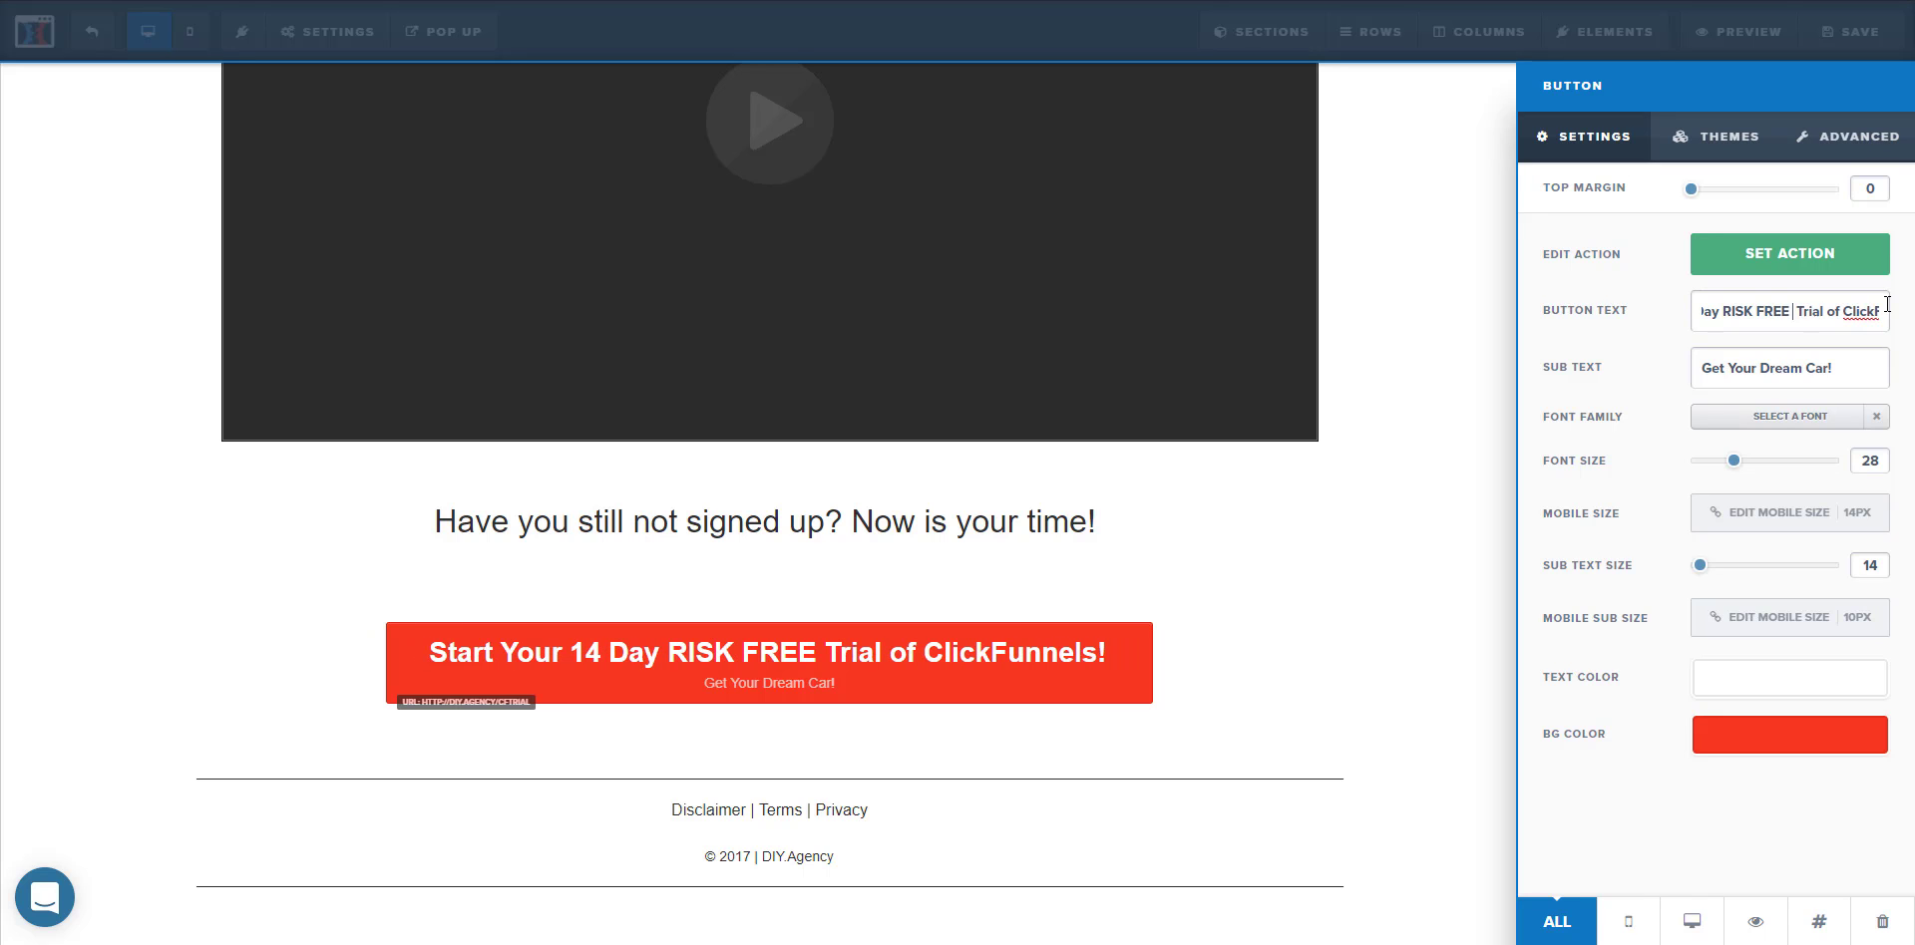
click(1426, 374)
- Set the background color of the trial button above the footer to the recently used orange, #ed7c07
click(1275, 654)
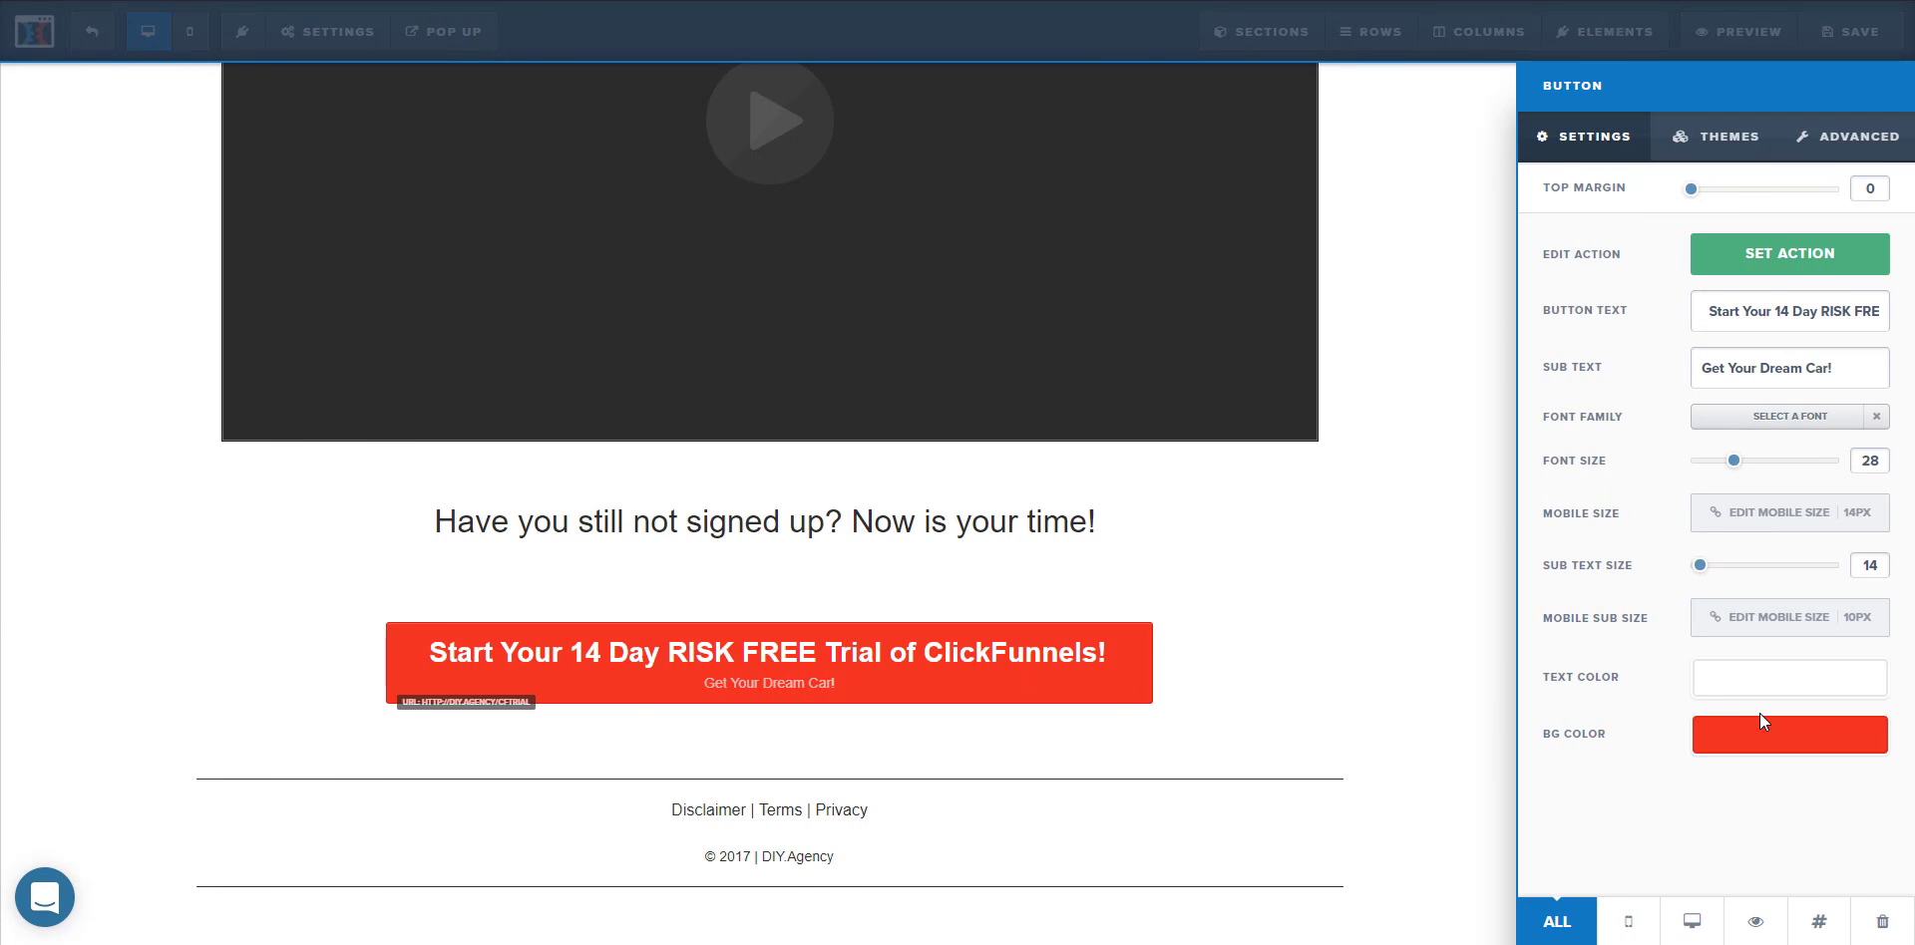
click(1761, 728)
click(1623, 596)
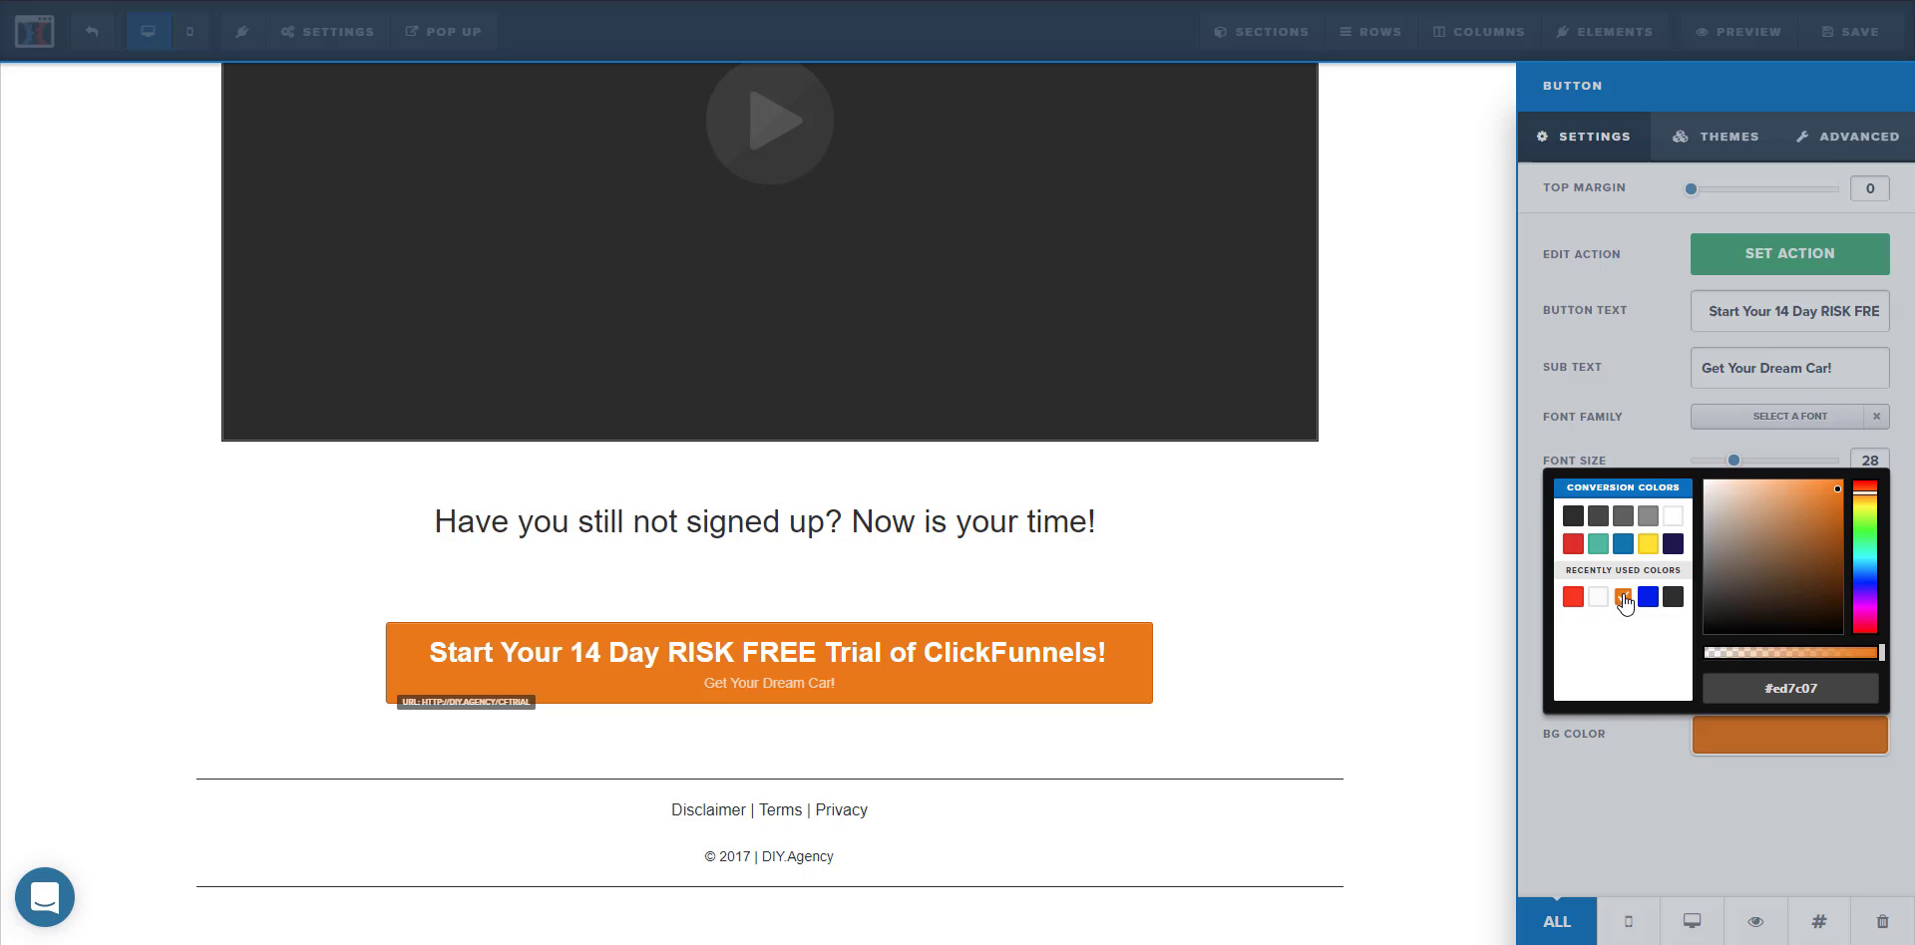
click(1318, 646)
scroll(1675, 641, up, 8)
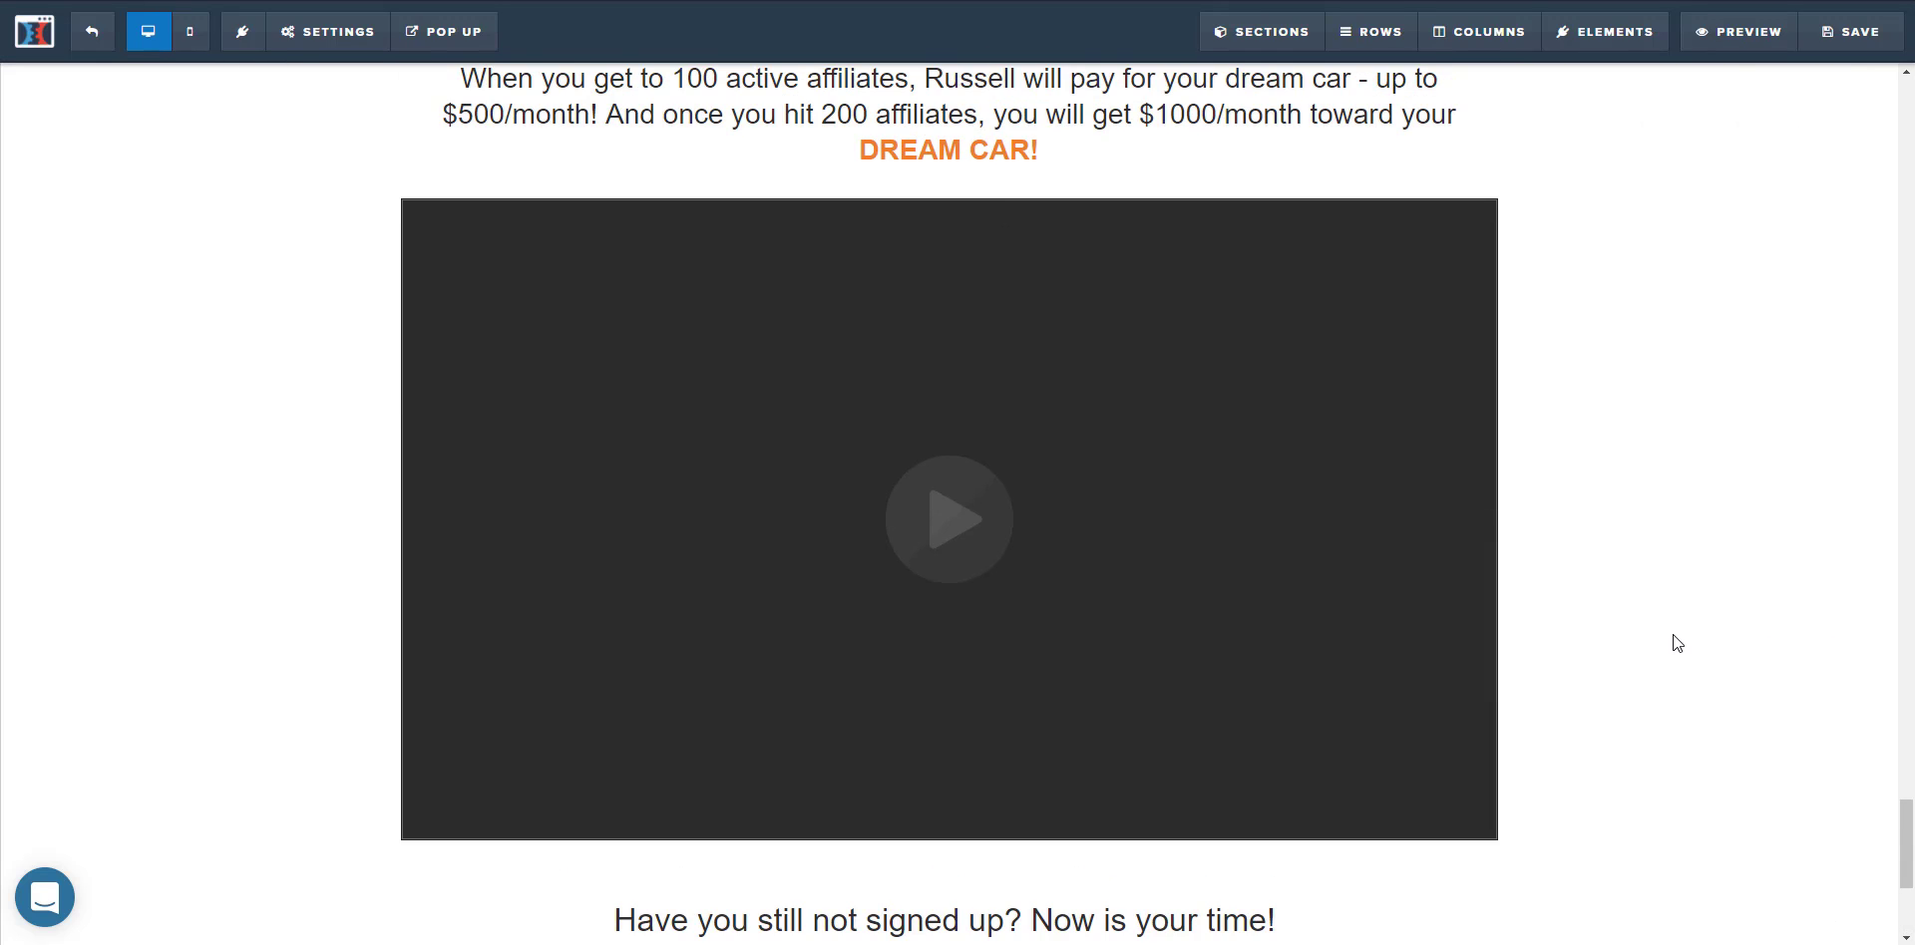
scroll(1672, 634, down, 7)
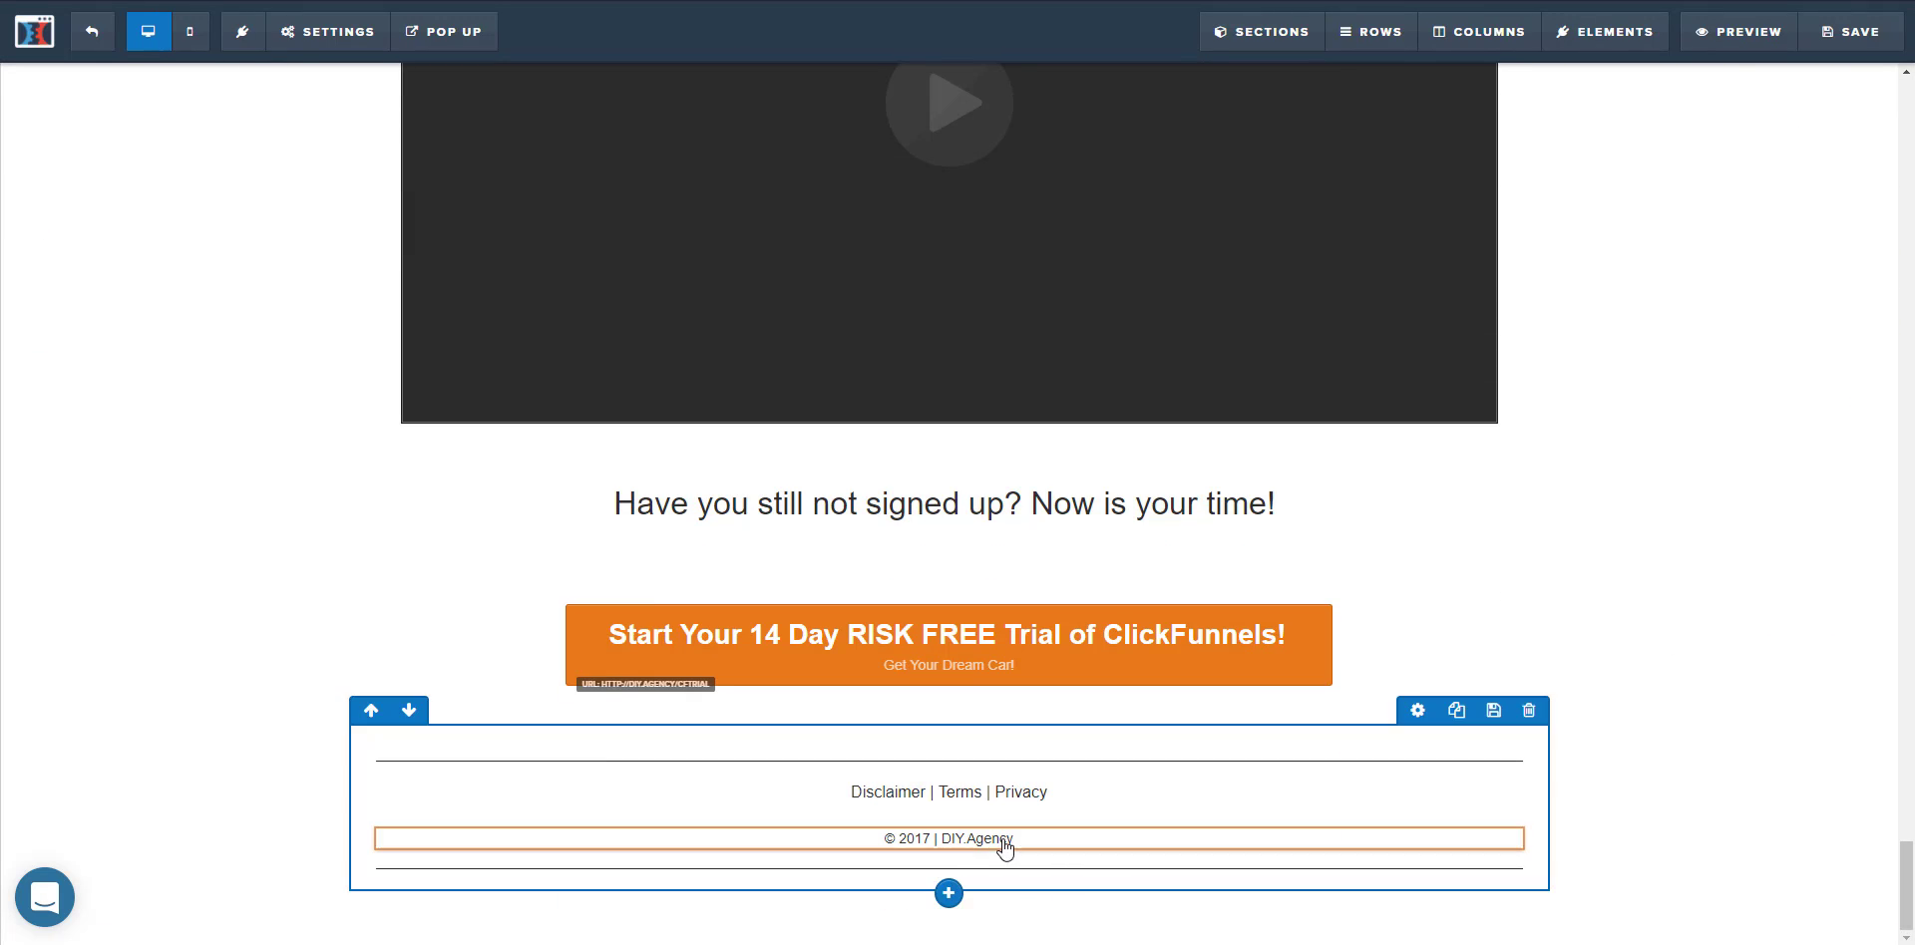
- Go back up to the Step #1 section and open the settings of its video
scroll(1013, 812, up, 7)
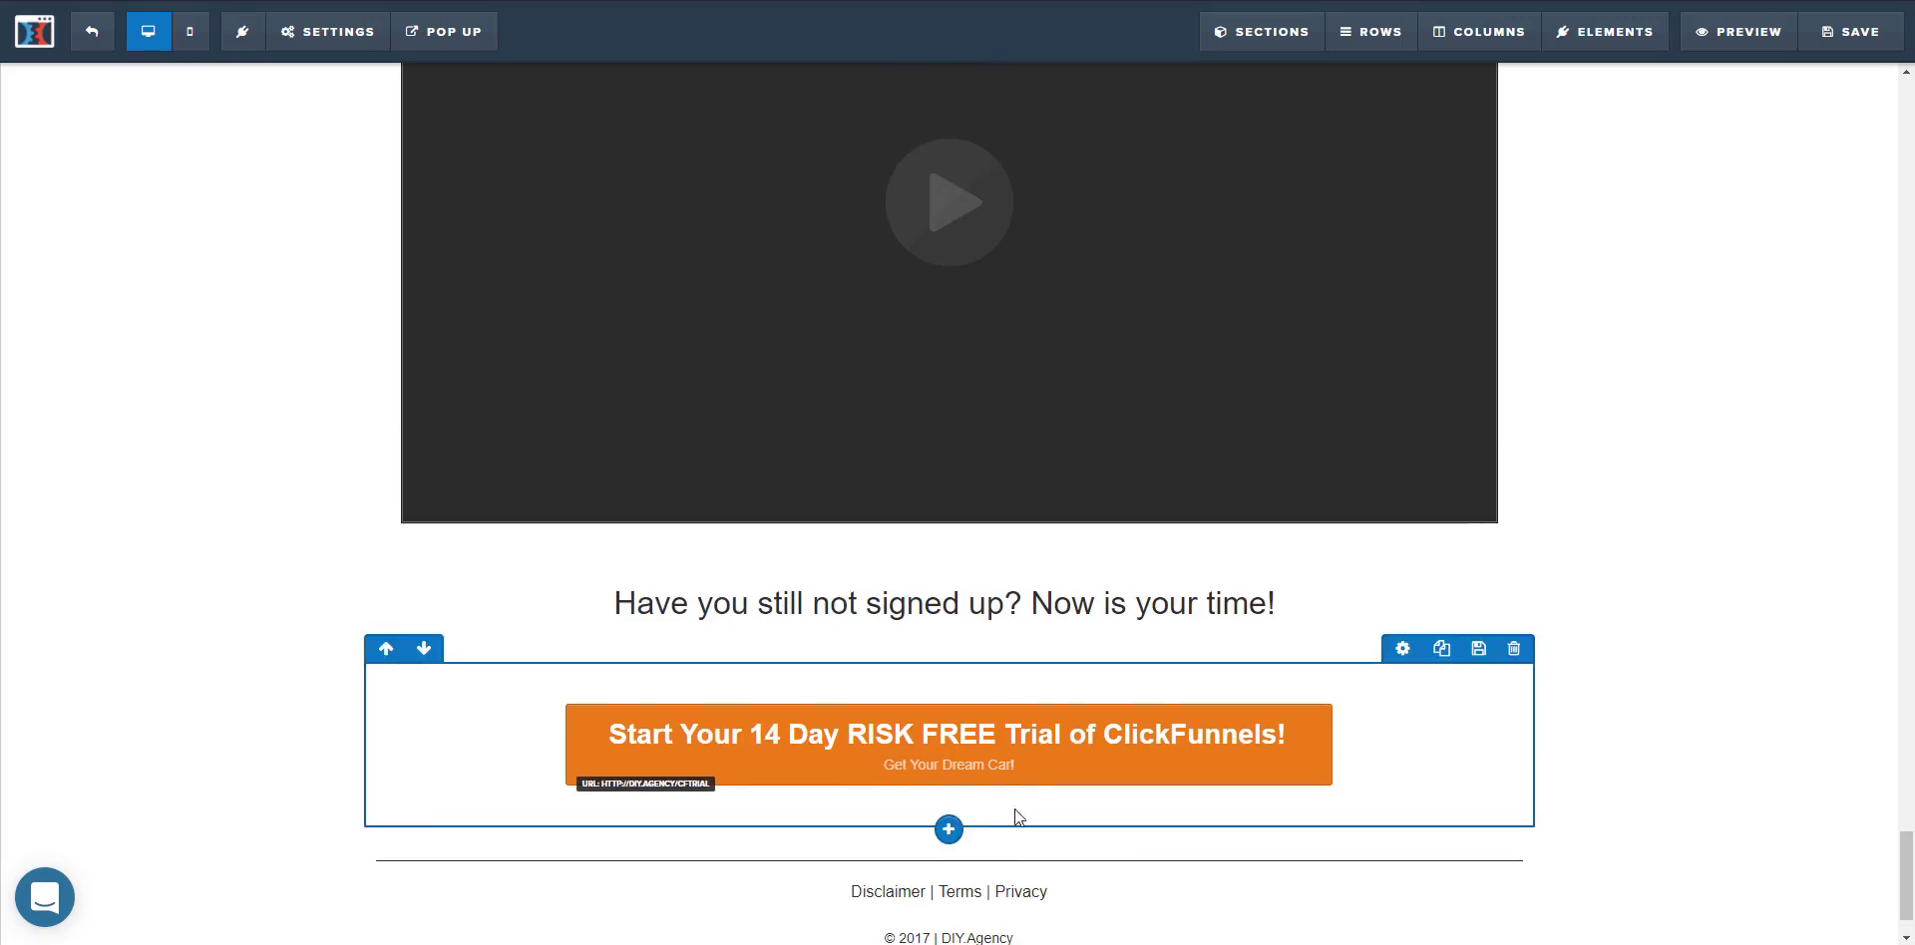
scroll(1312, 812, up, 15)
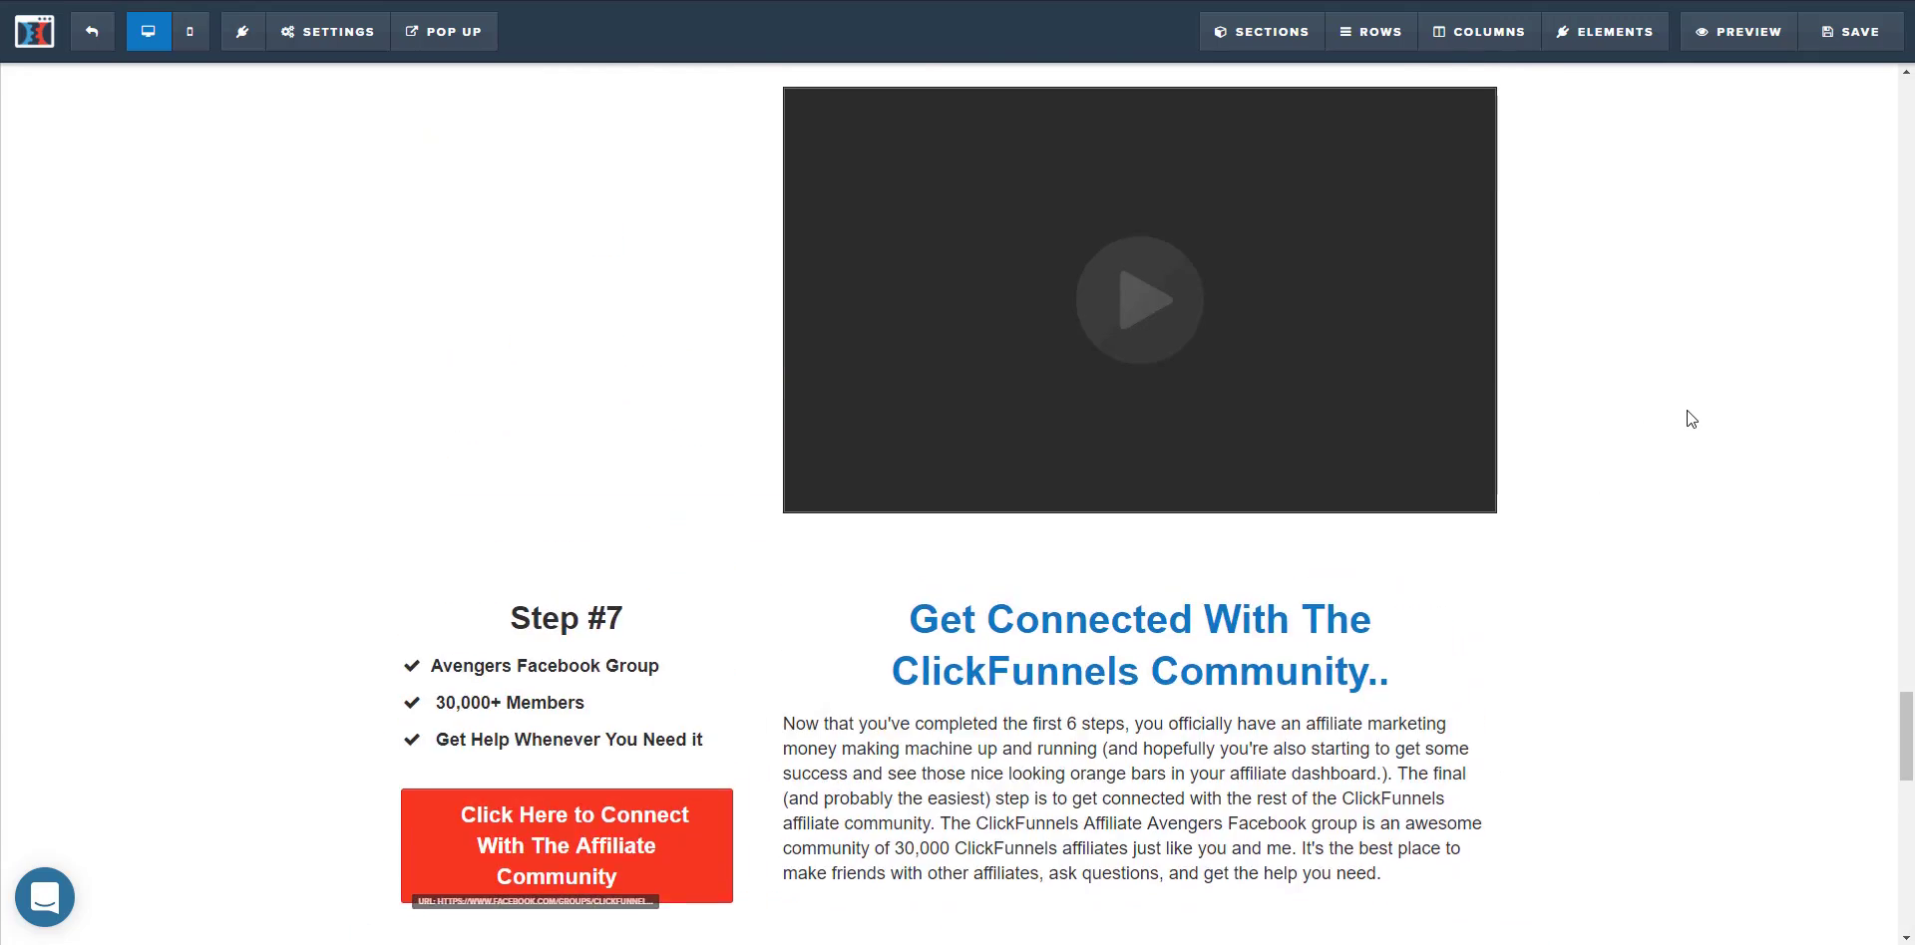
scroll(1683, 423, up, 10)
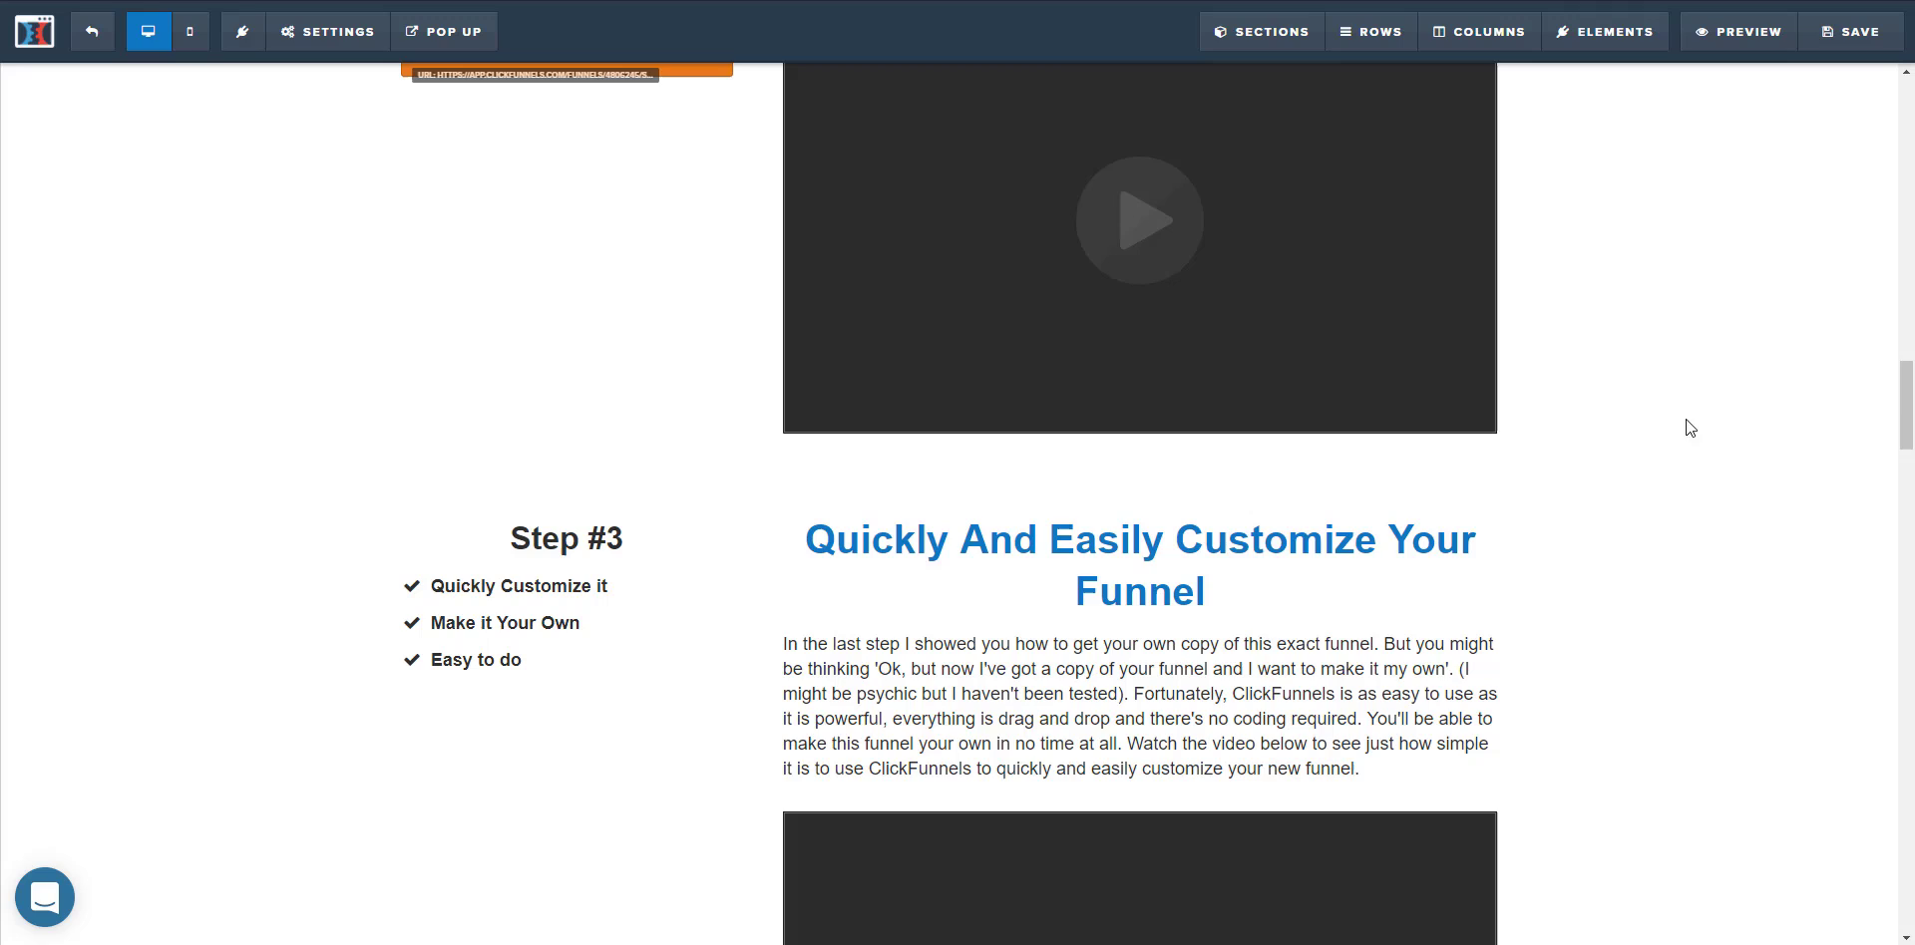
drag(1907, 402, 1733, 303)
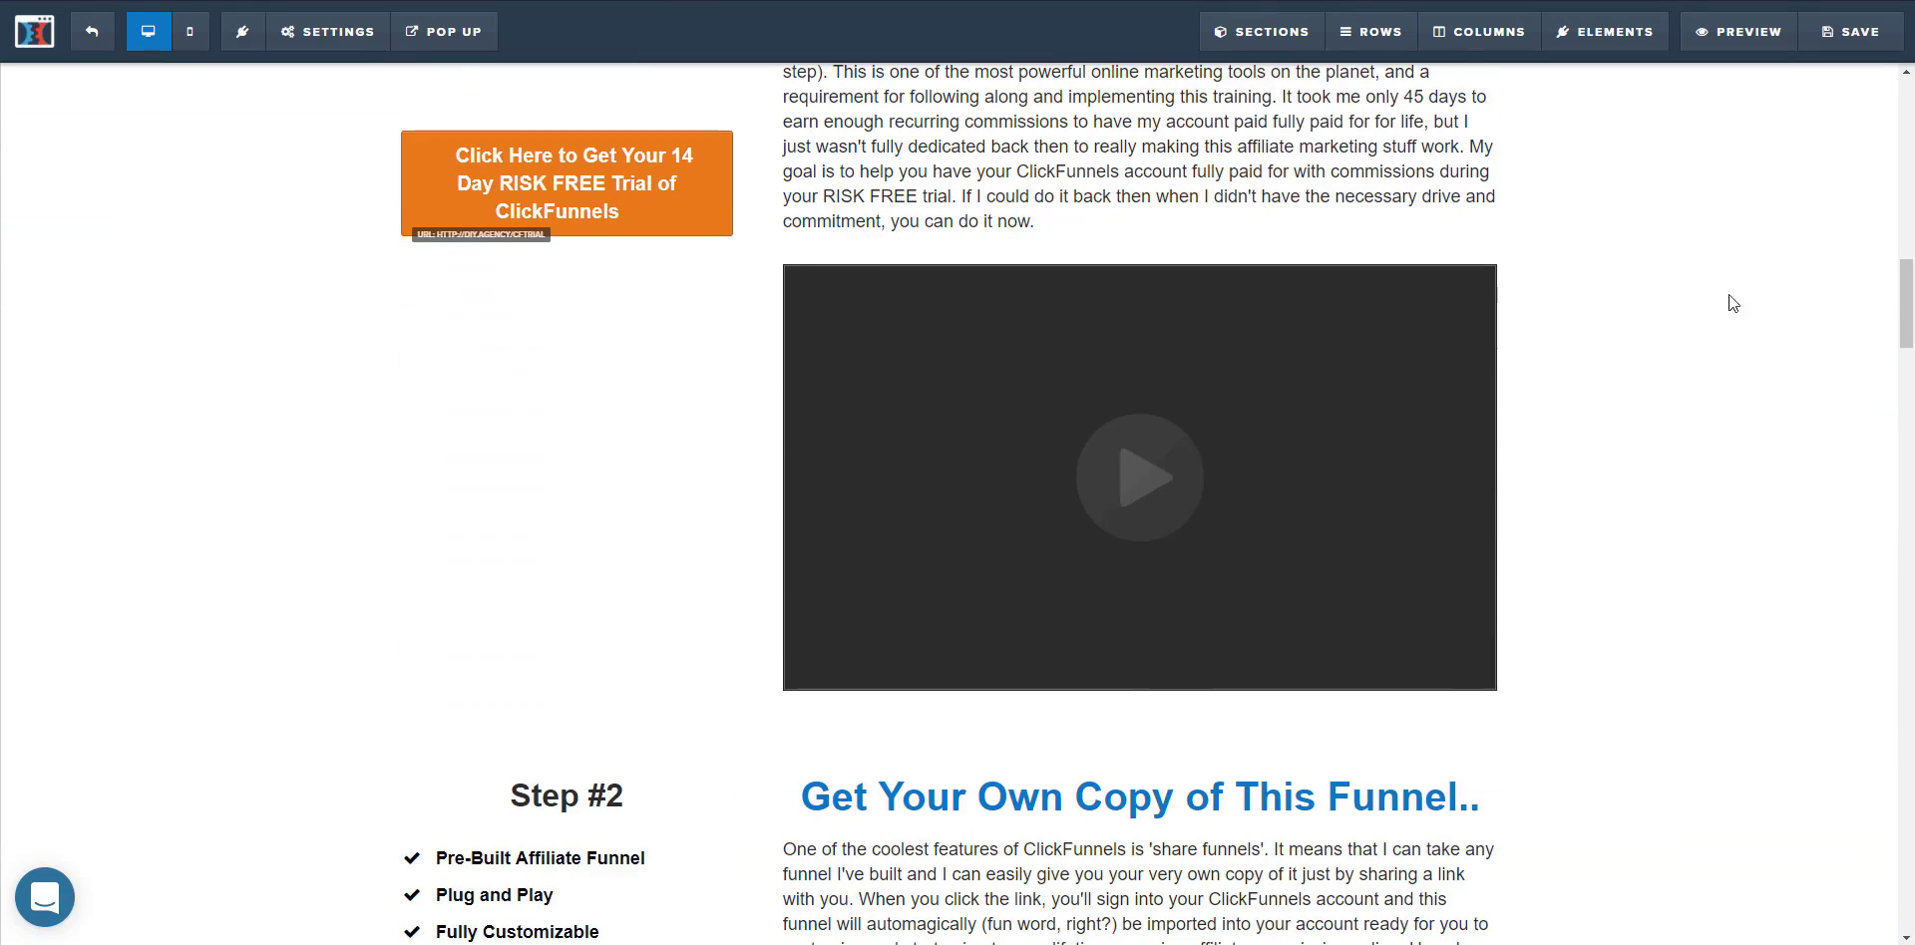
click(1325, 359)
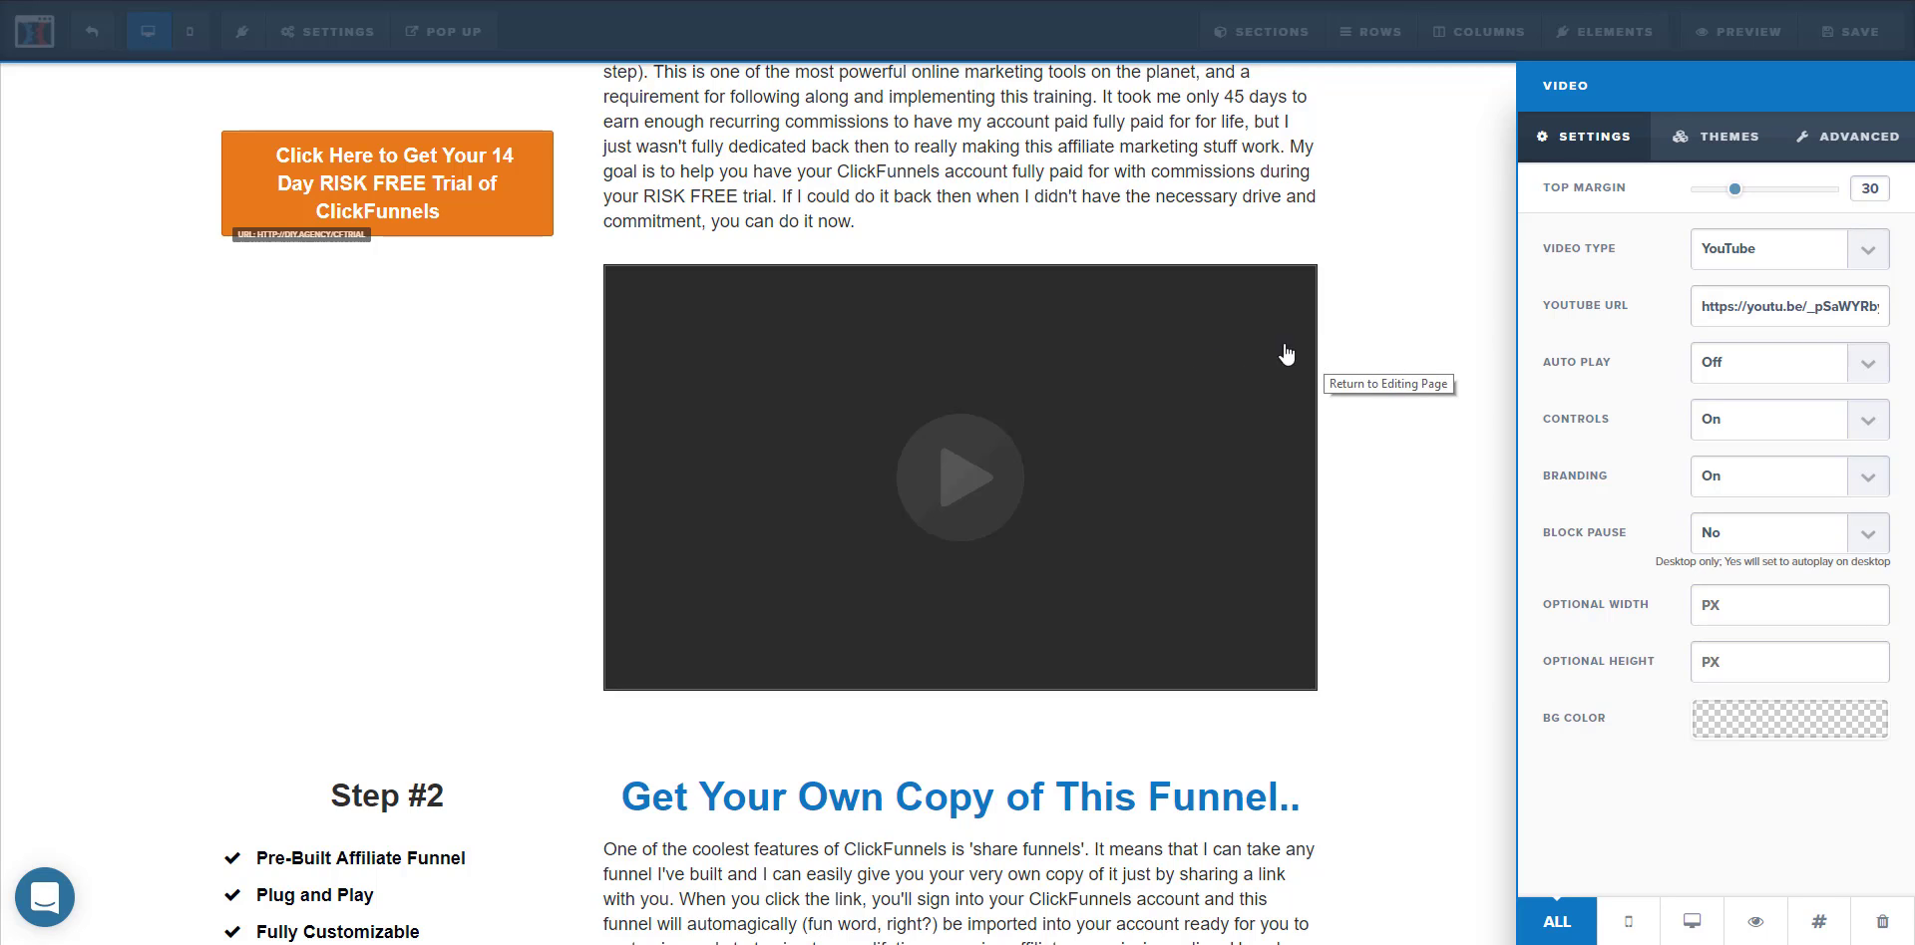
- Try the Wistia, EasyVideoSuite and HTML5 Video types on the Step #1 video, then restore the YouTube type
click(1863, 257)
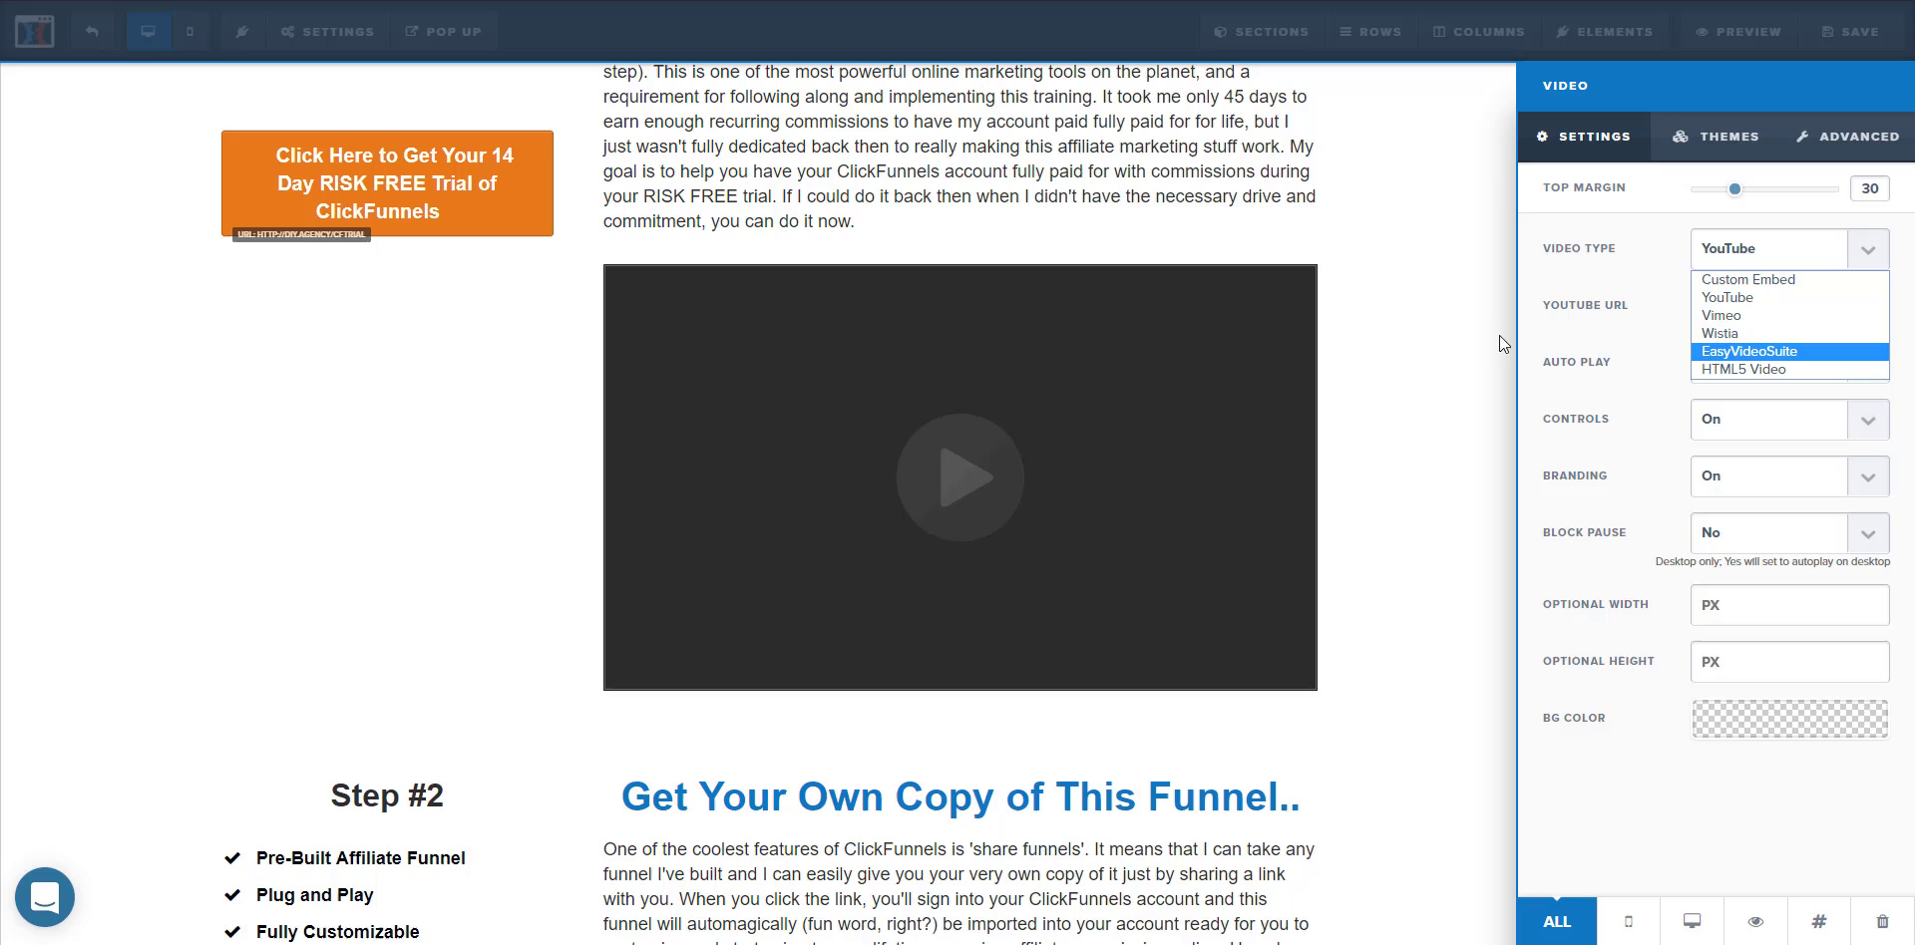
click(1743, 334)
click(1855, 251)
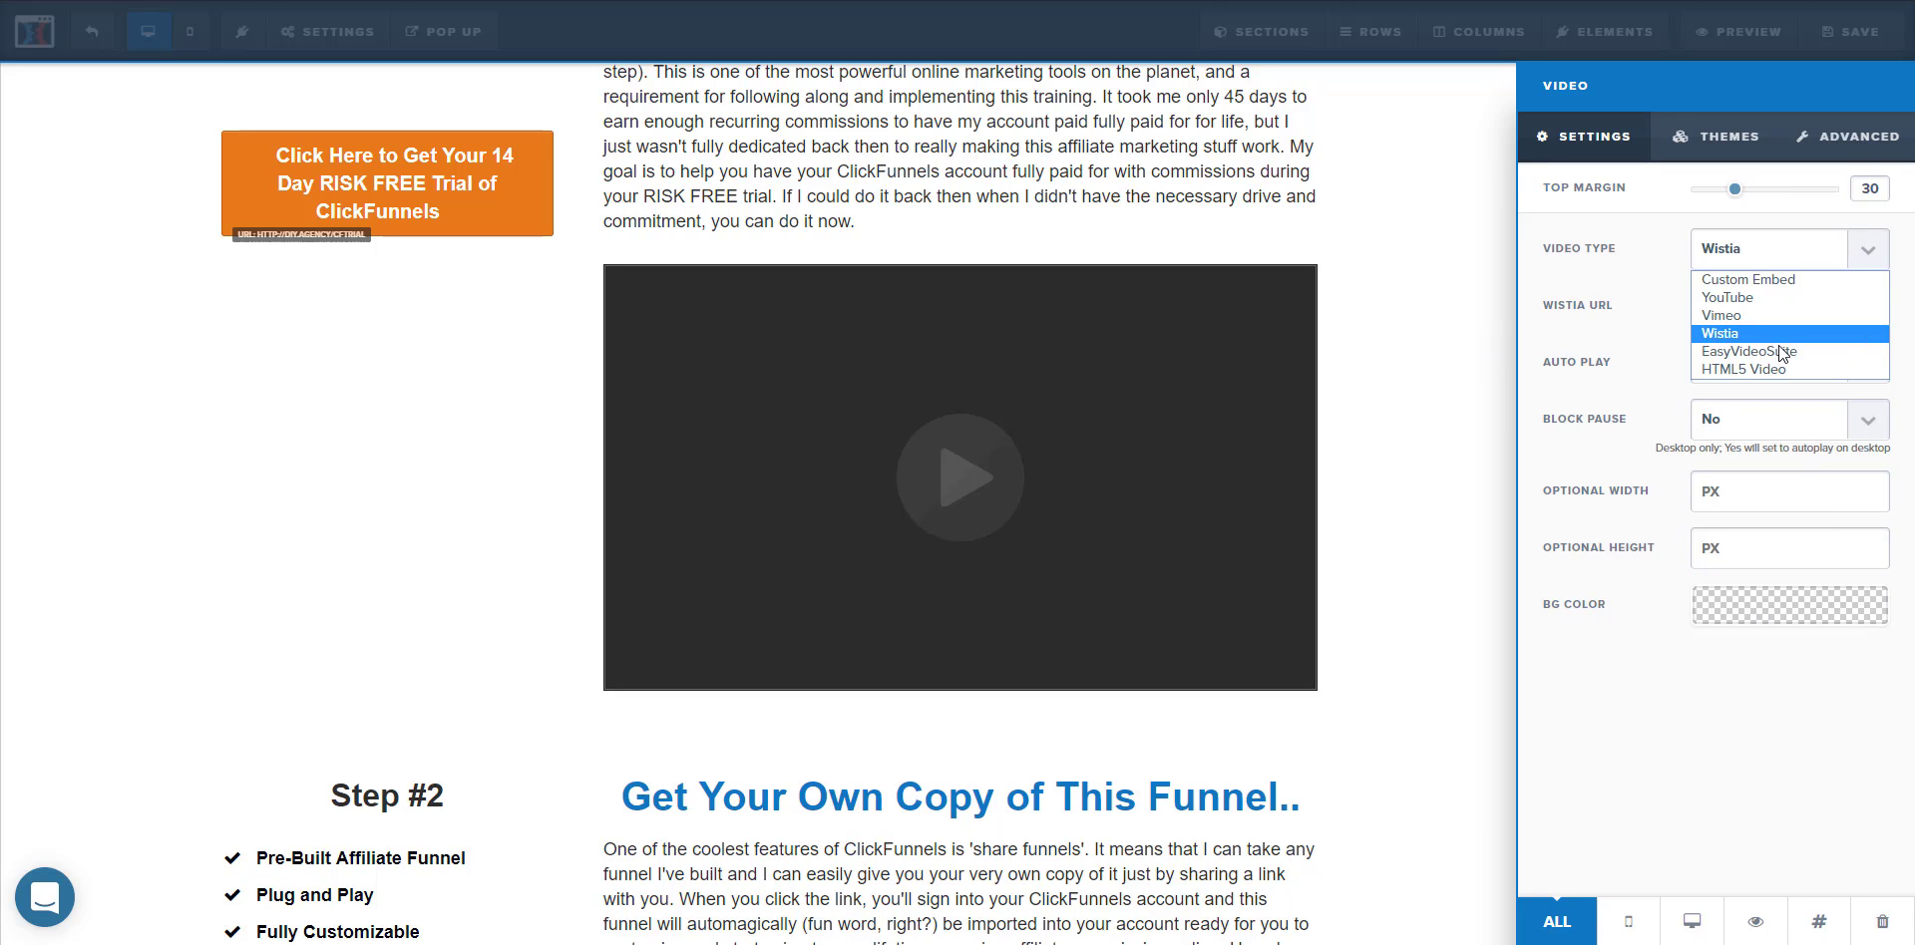
click(1792, 349)
click(1868, 257)
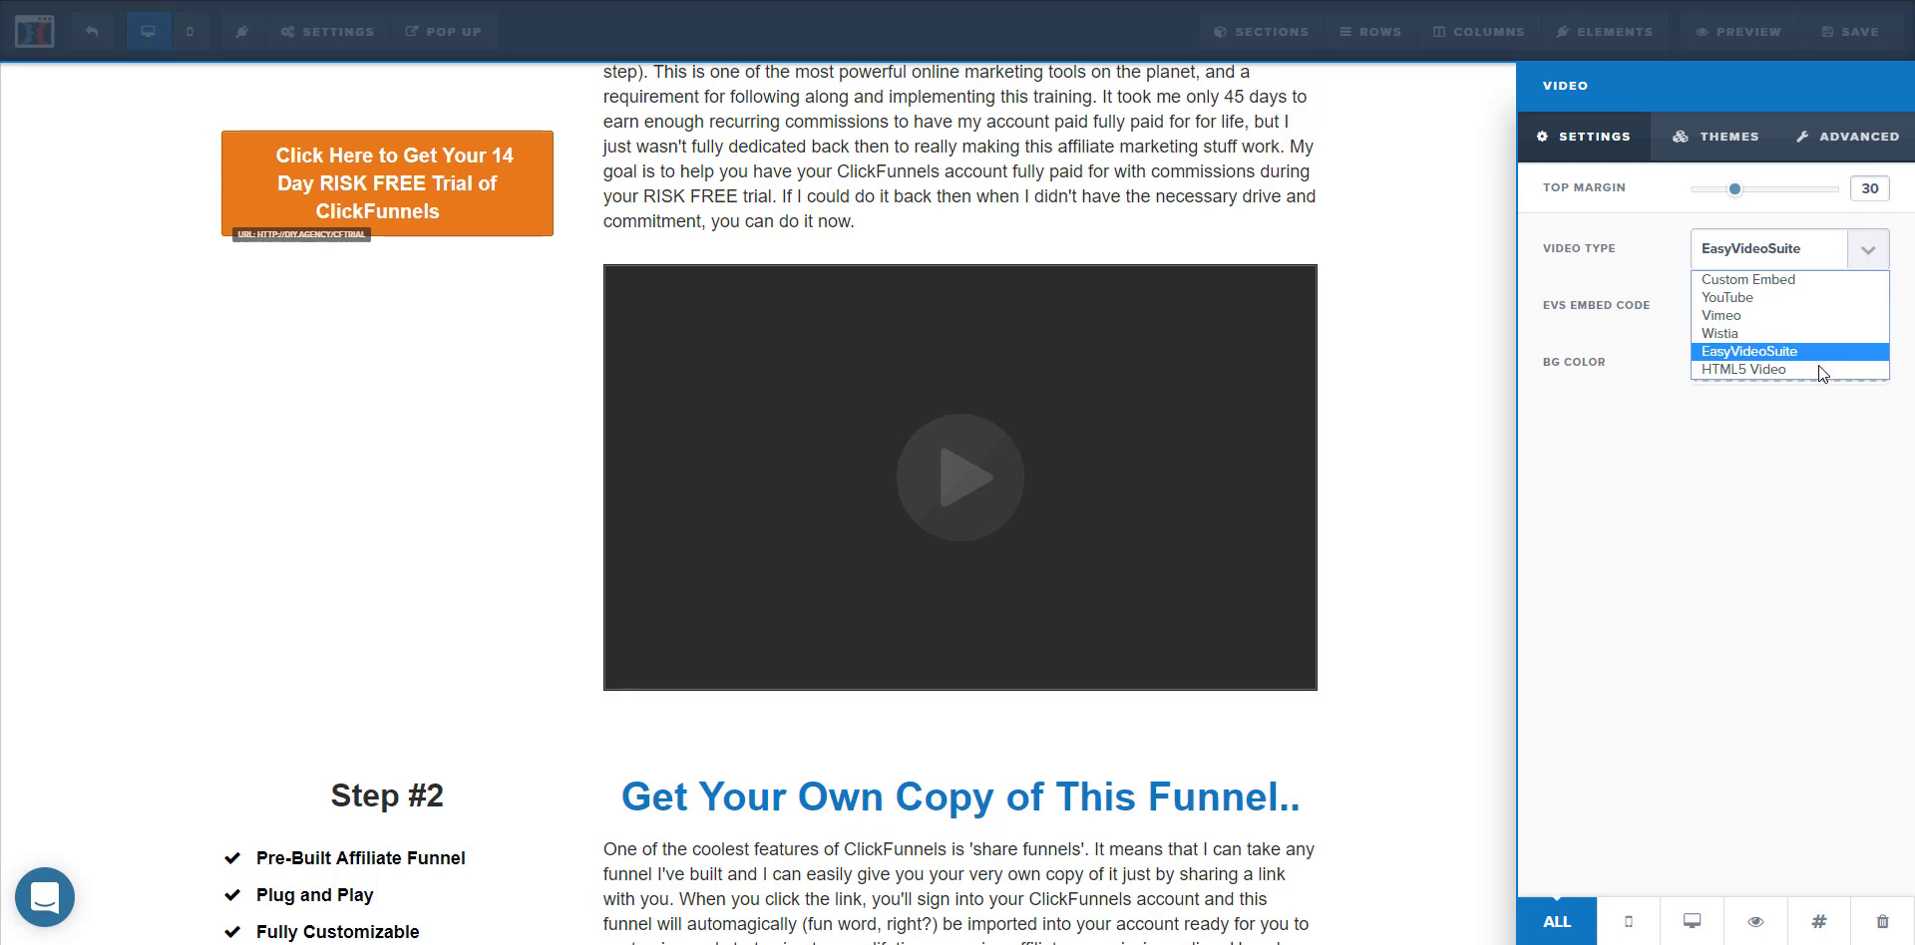
click(1809, 371)
click(1868, 258)
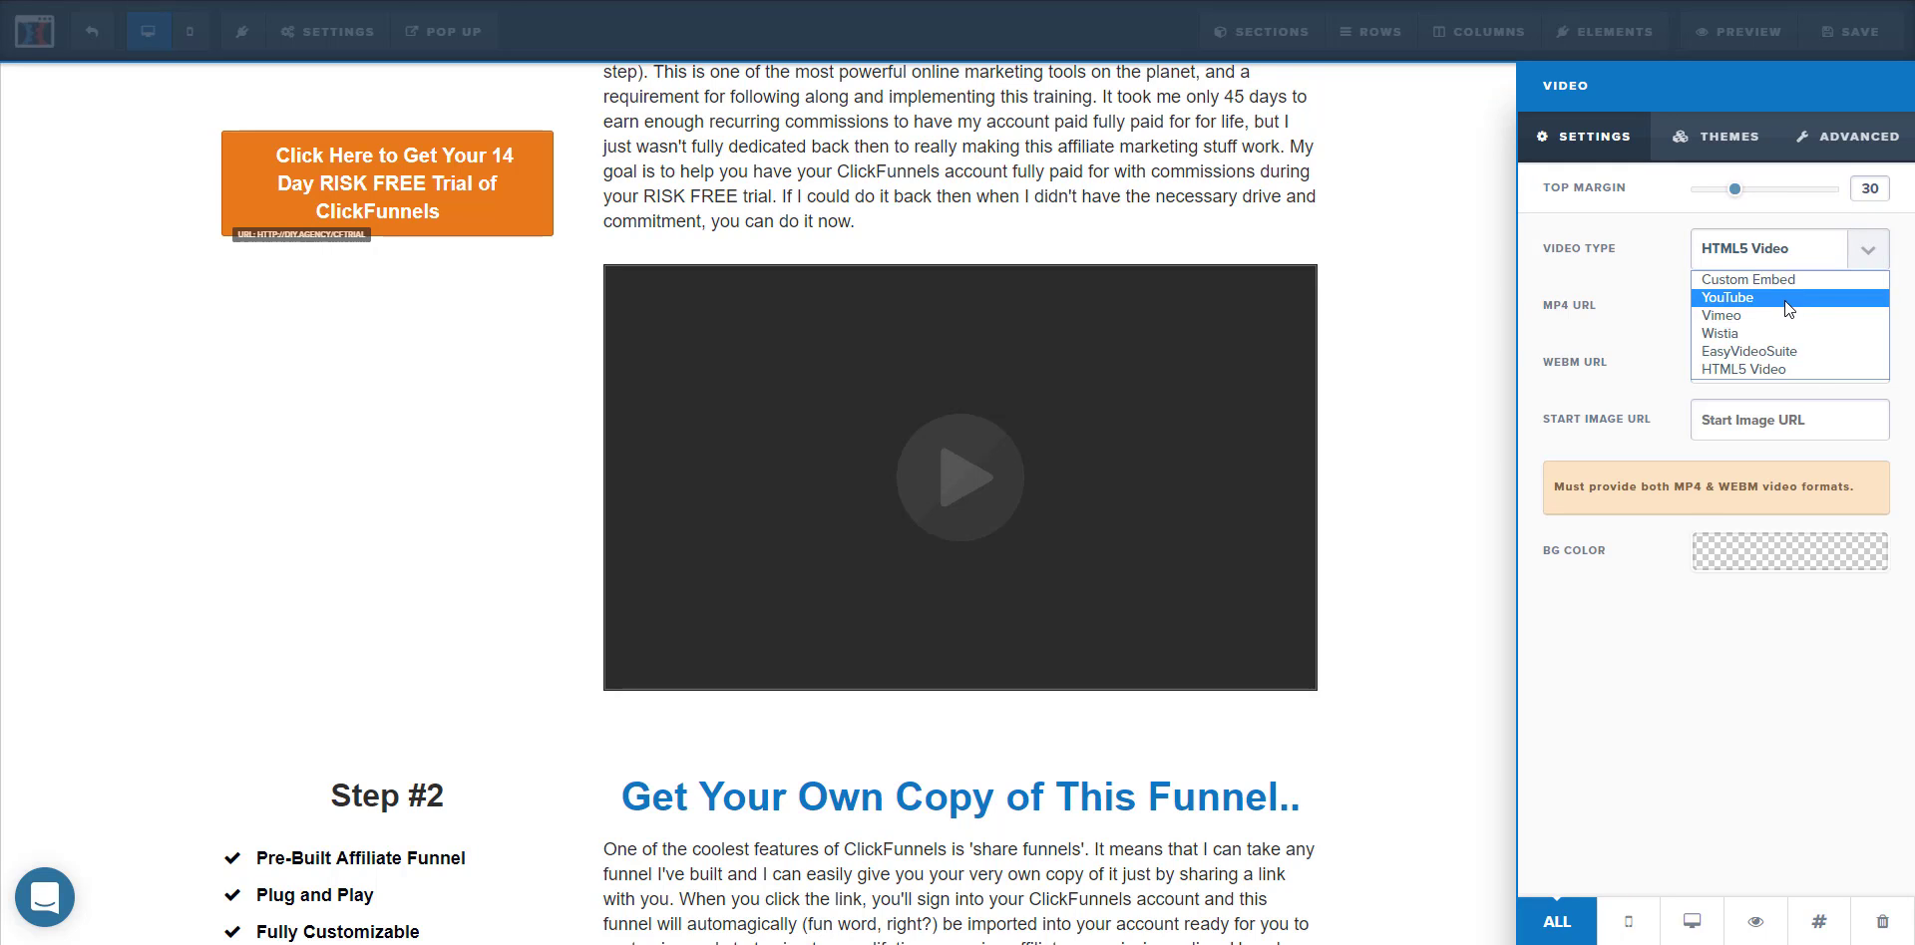
click(1785, 299)
- Check the auto play choices of the Step #1 video and return to the page without changing them
click(1871, 369)
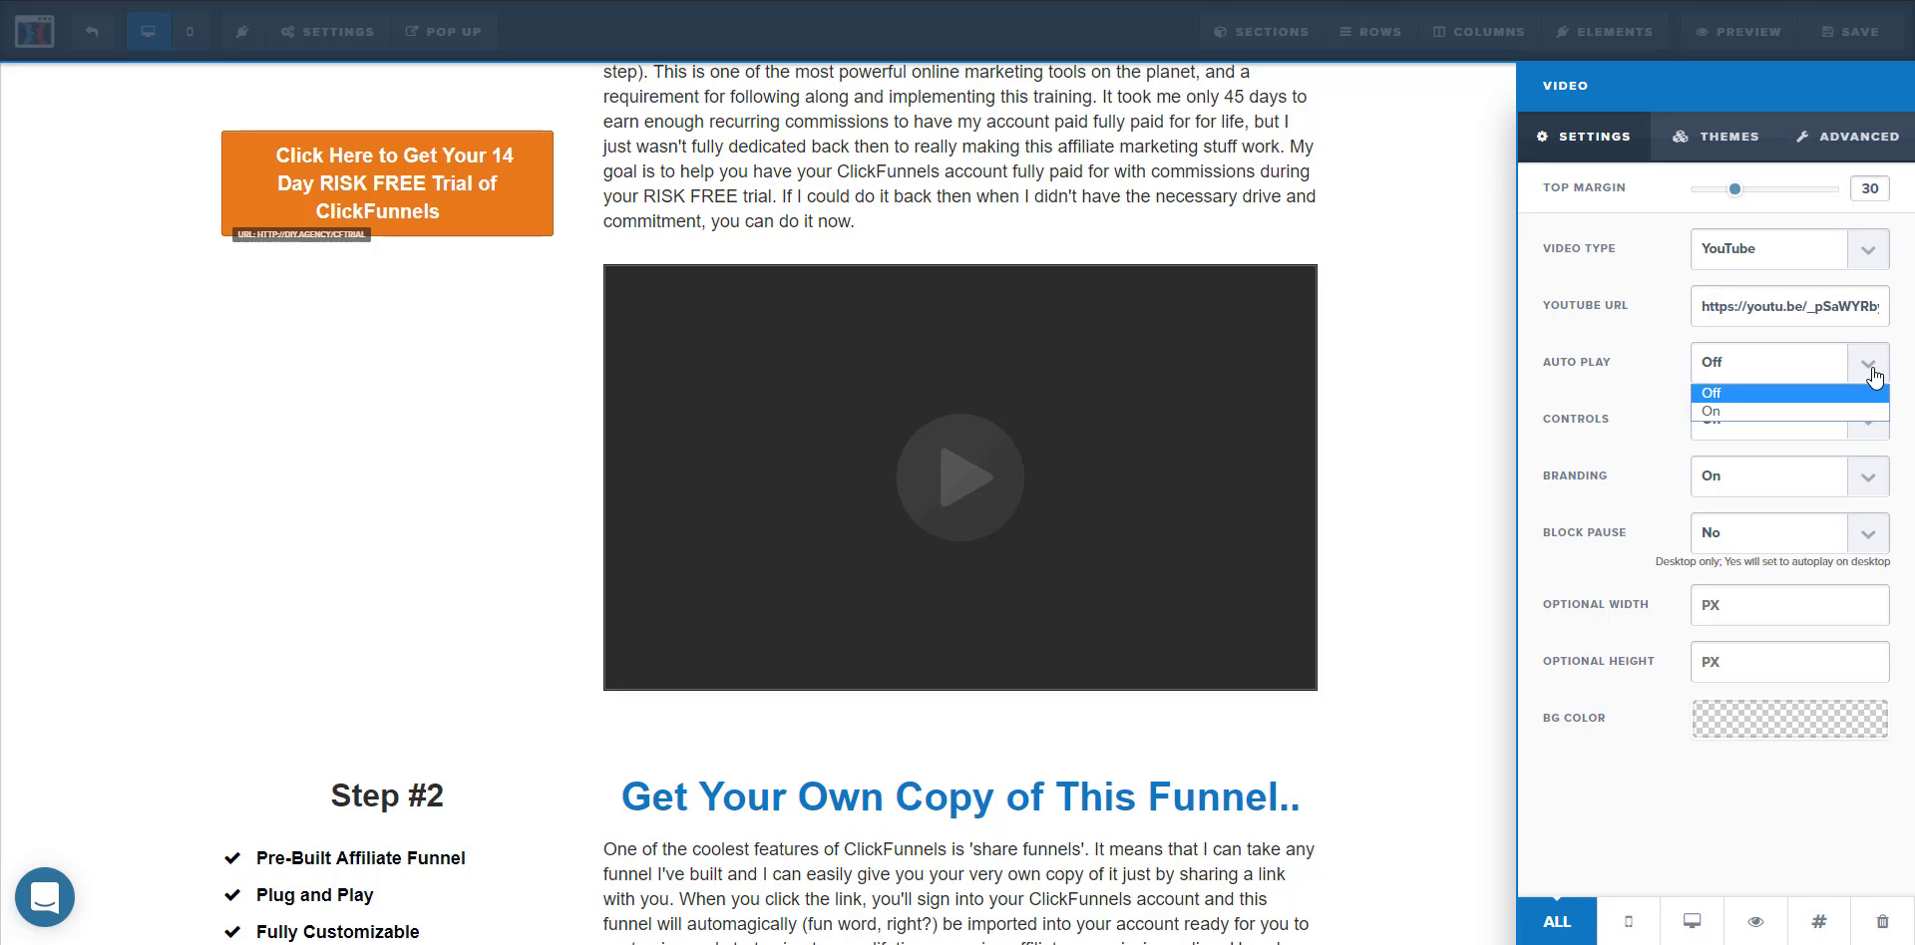
click(1873, 375)
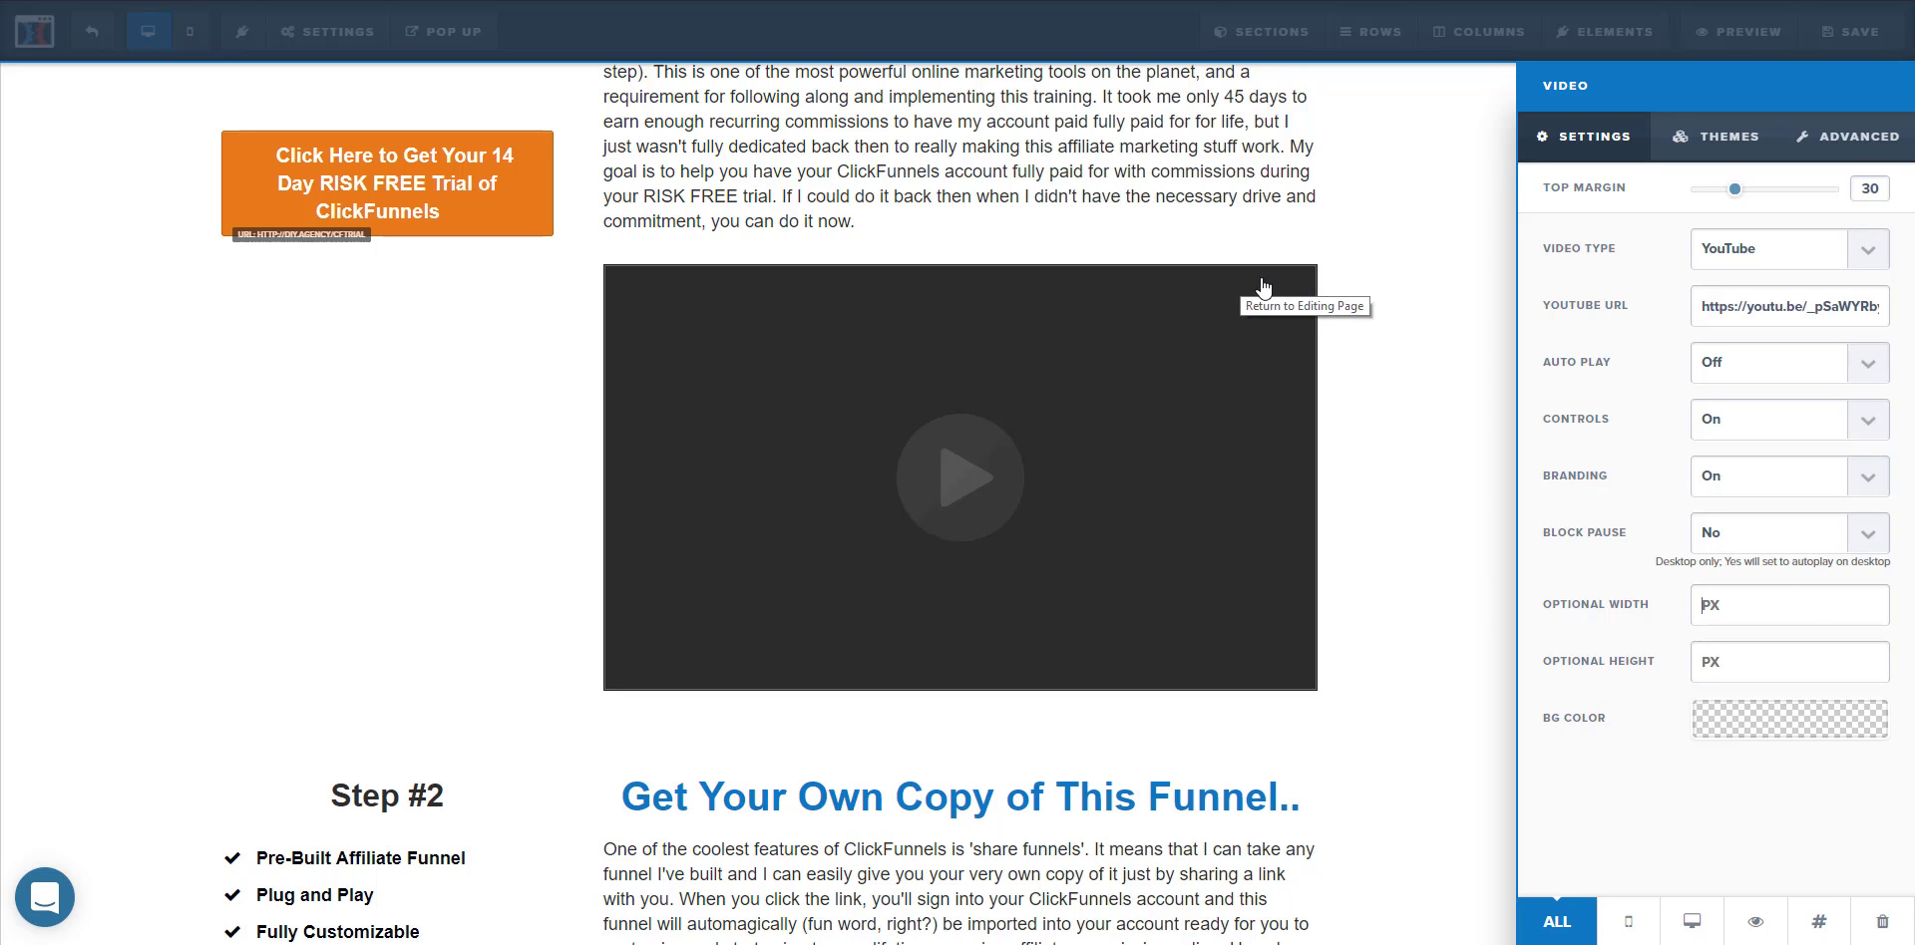
click(1388, 382)
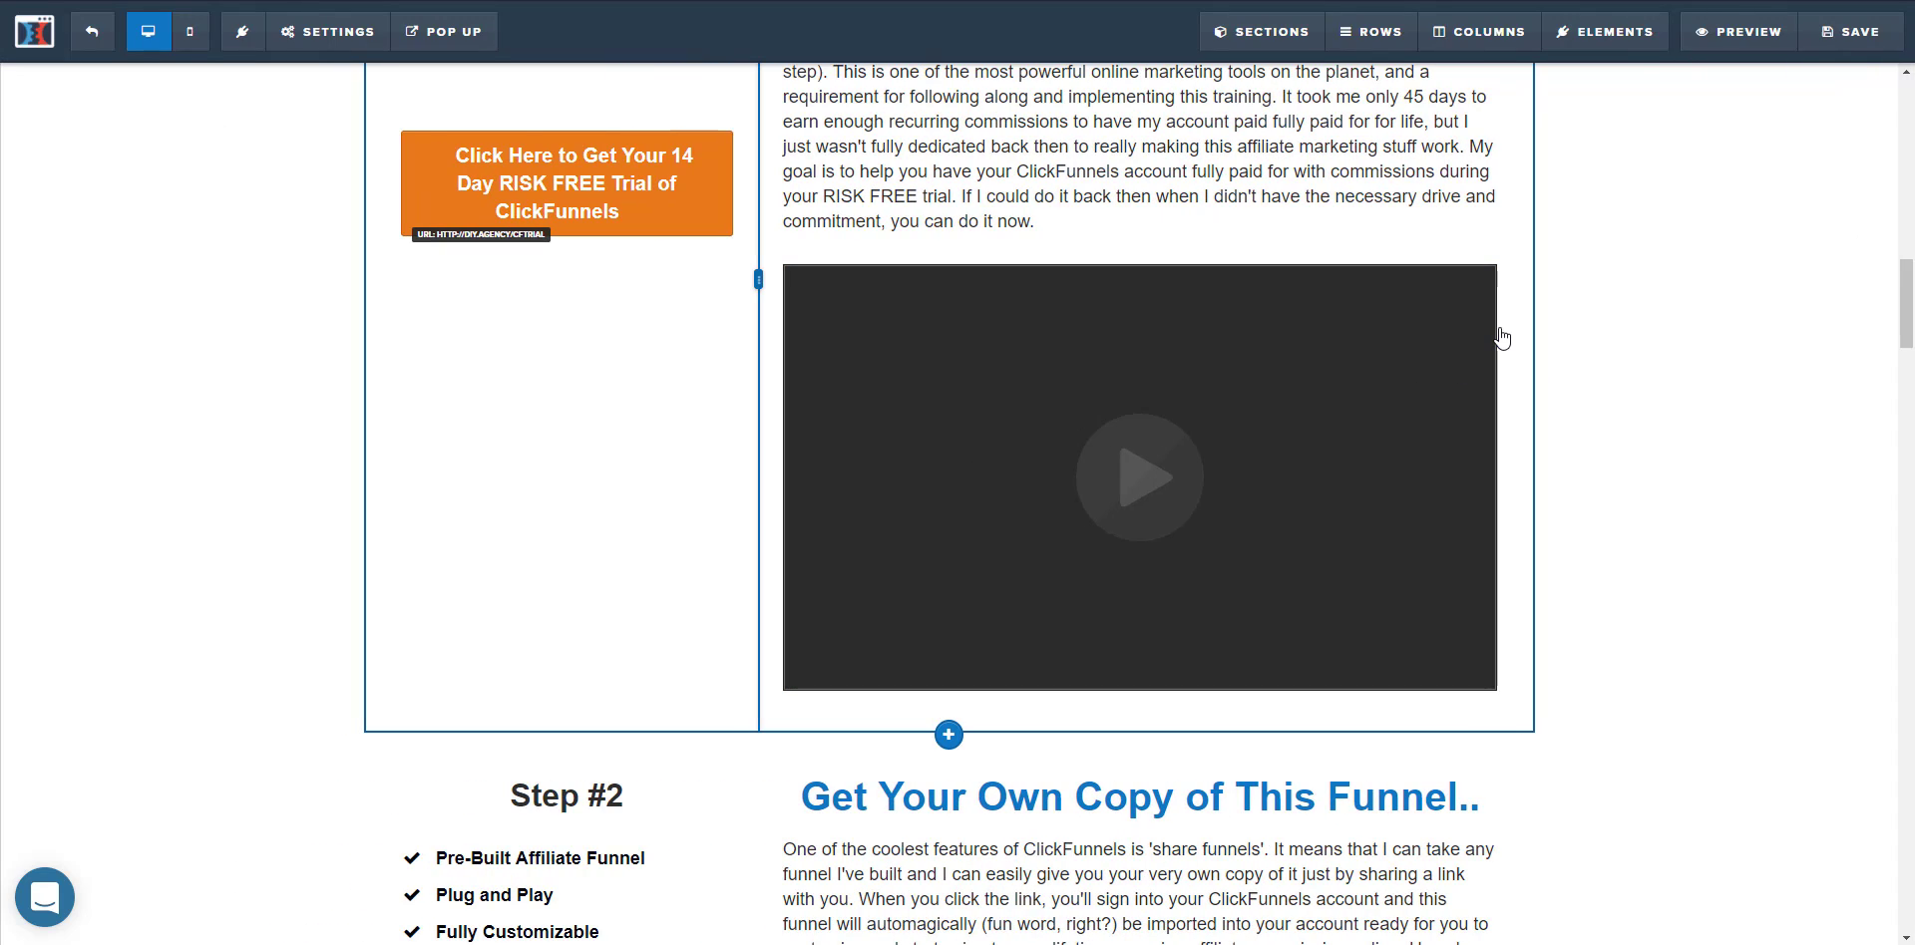
- Save the edited thank-you page
scroll(1503, 337, up, 5)
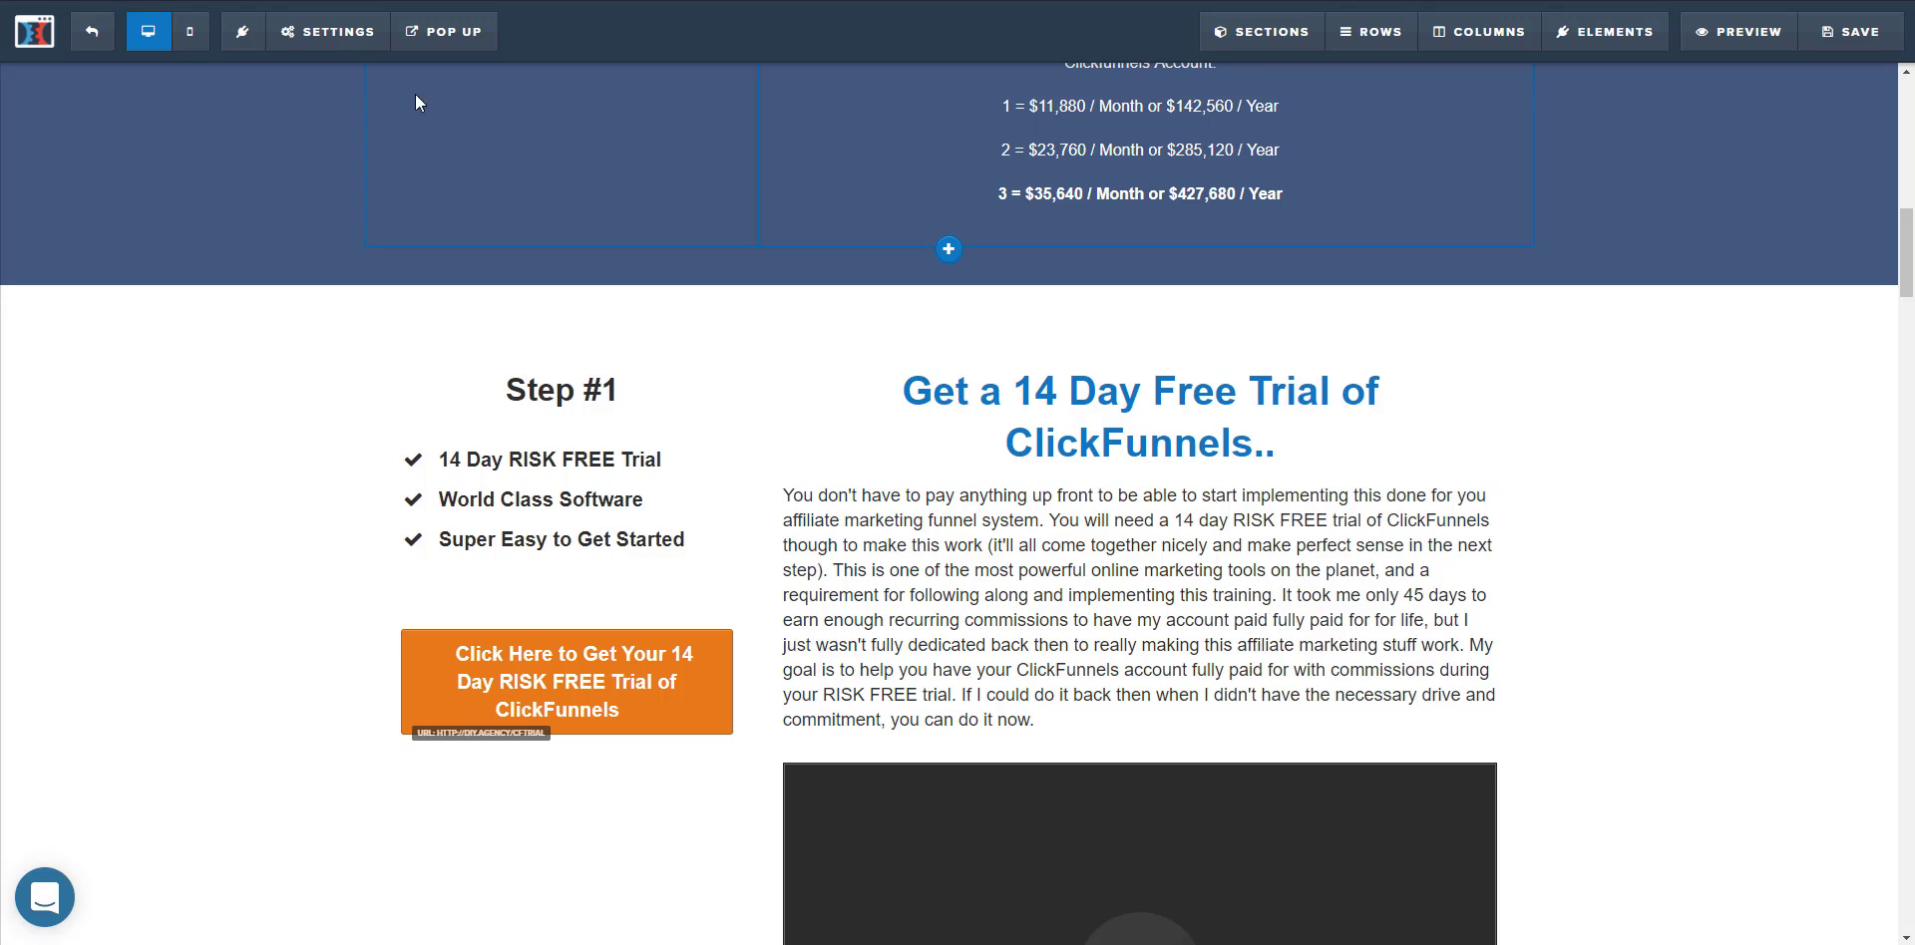
click(339, 31)
click(1838, 45)
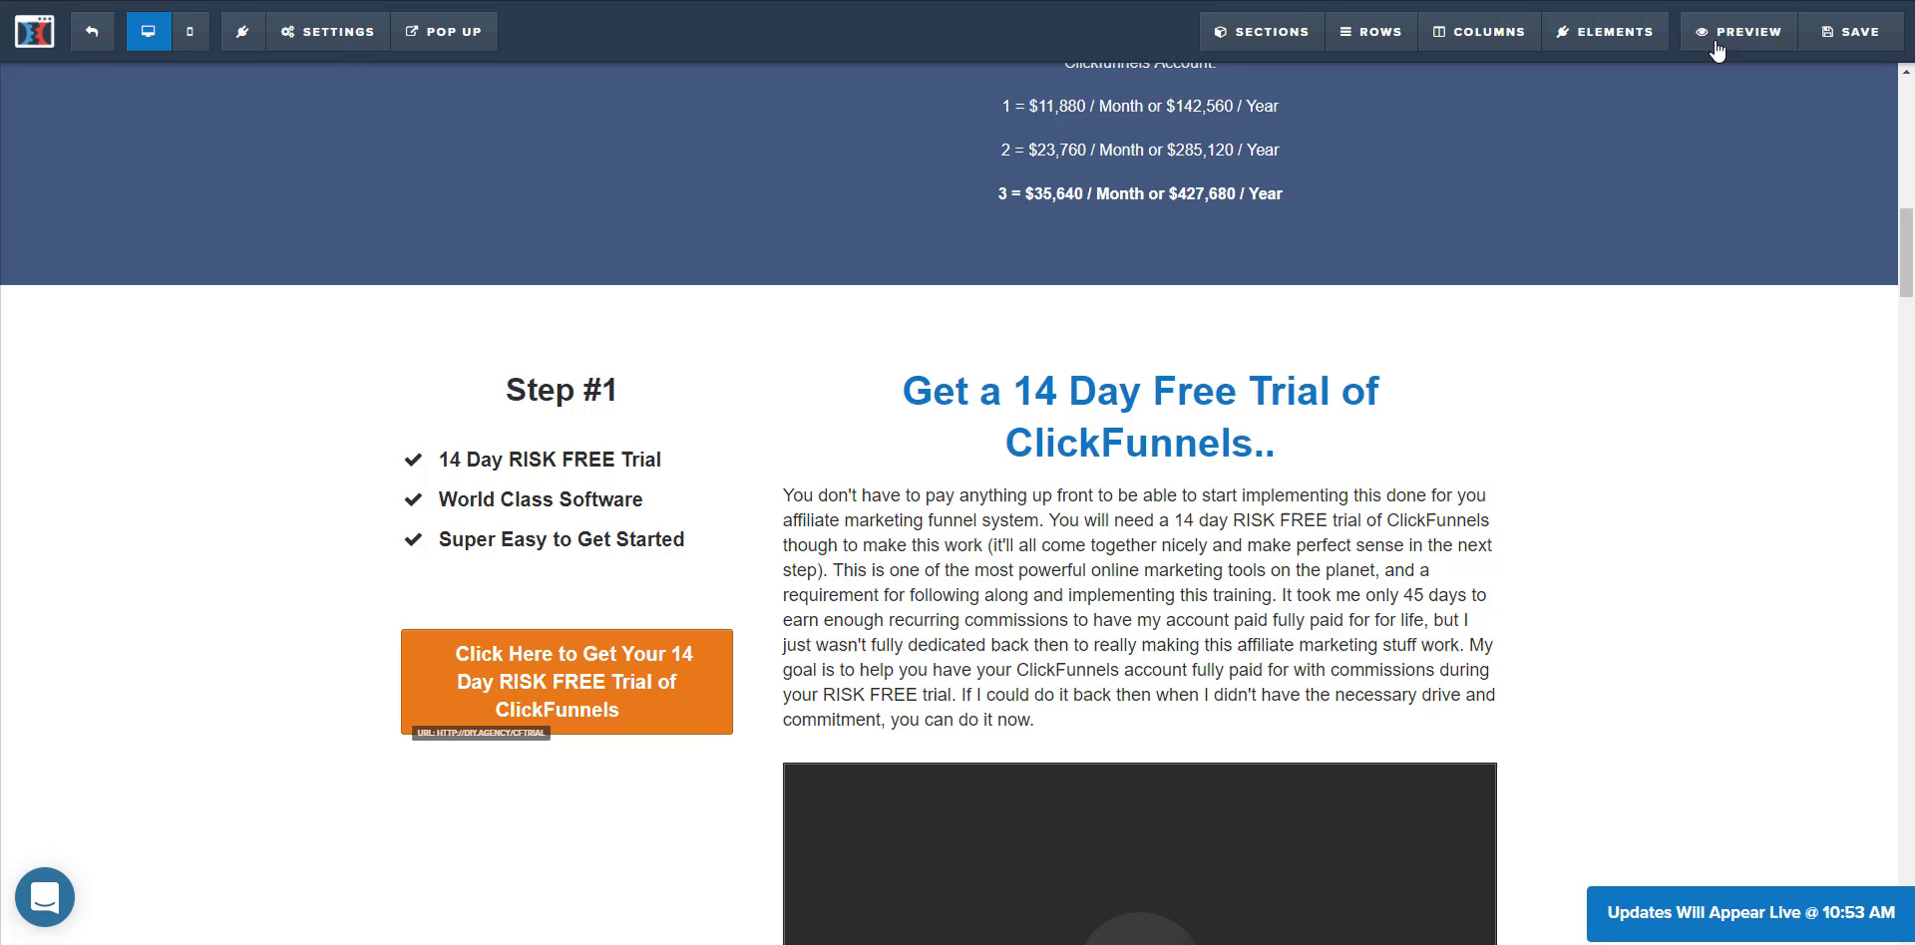
- Leave the thank-you page and open the Side-Hustle opt-in page for editing
click(93, 33)
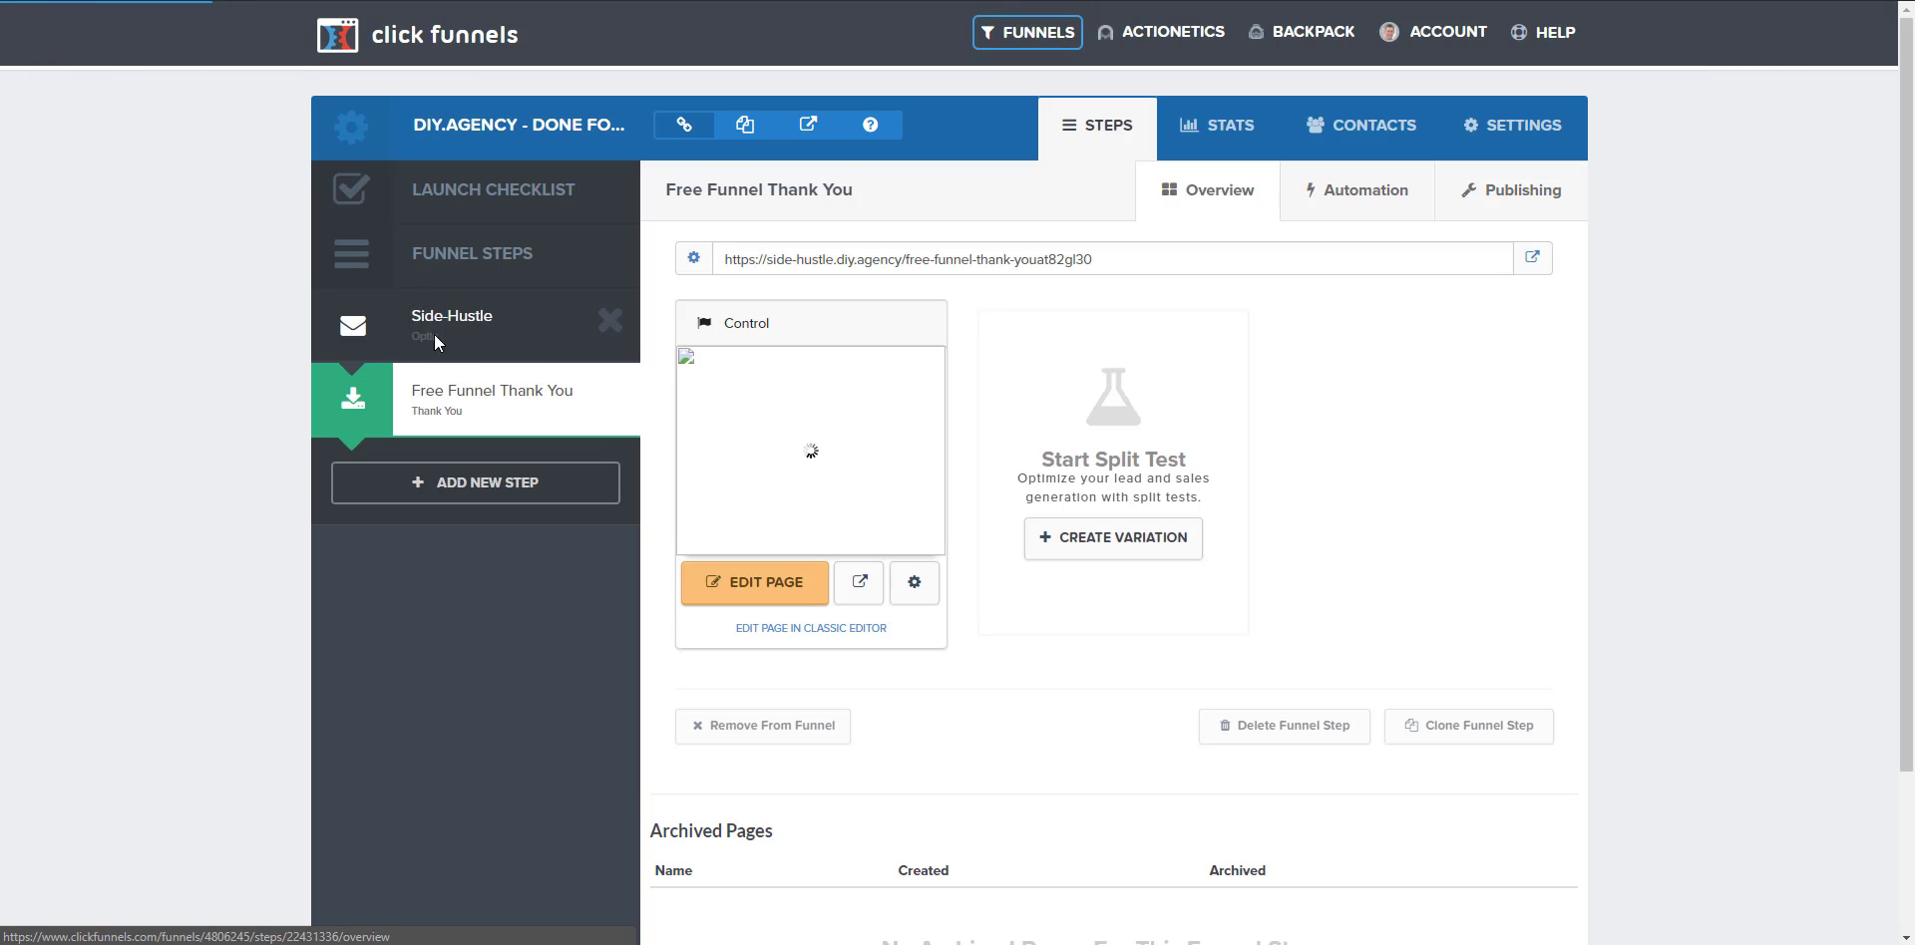
click(613, 344)
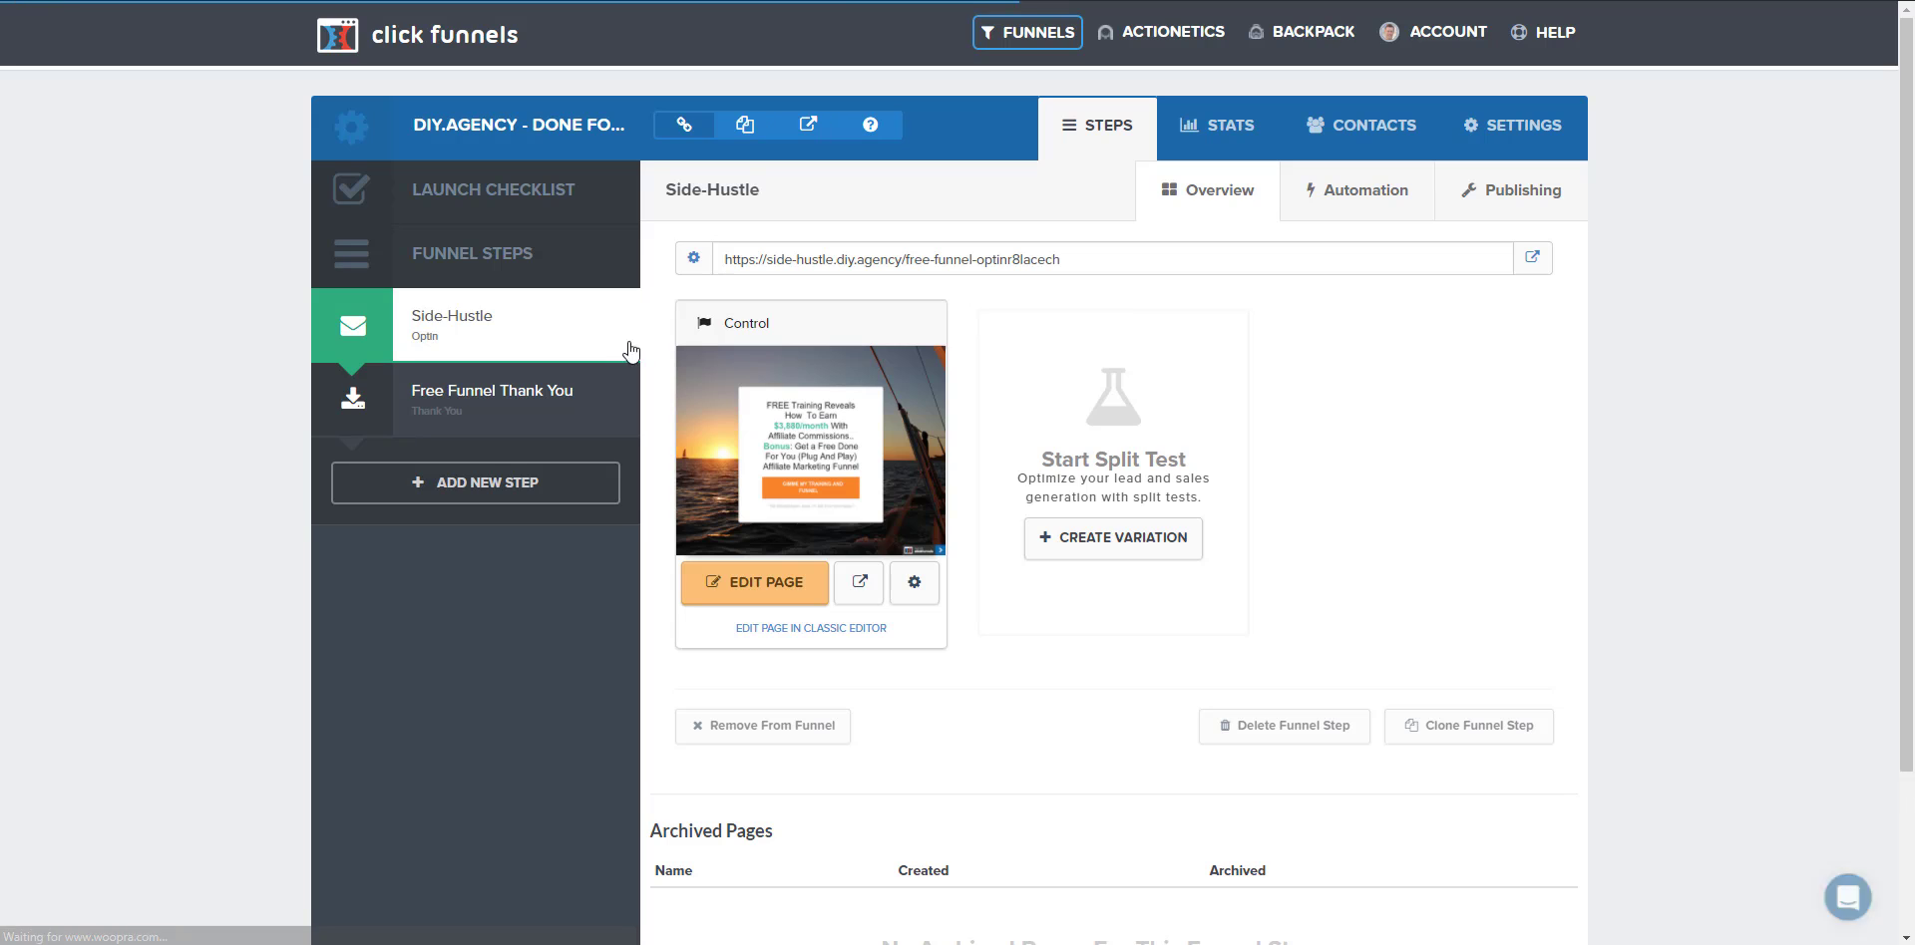
click(759, 587)
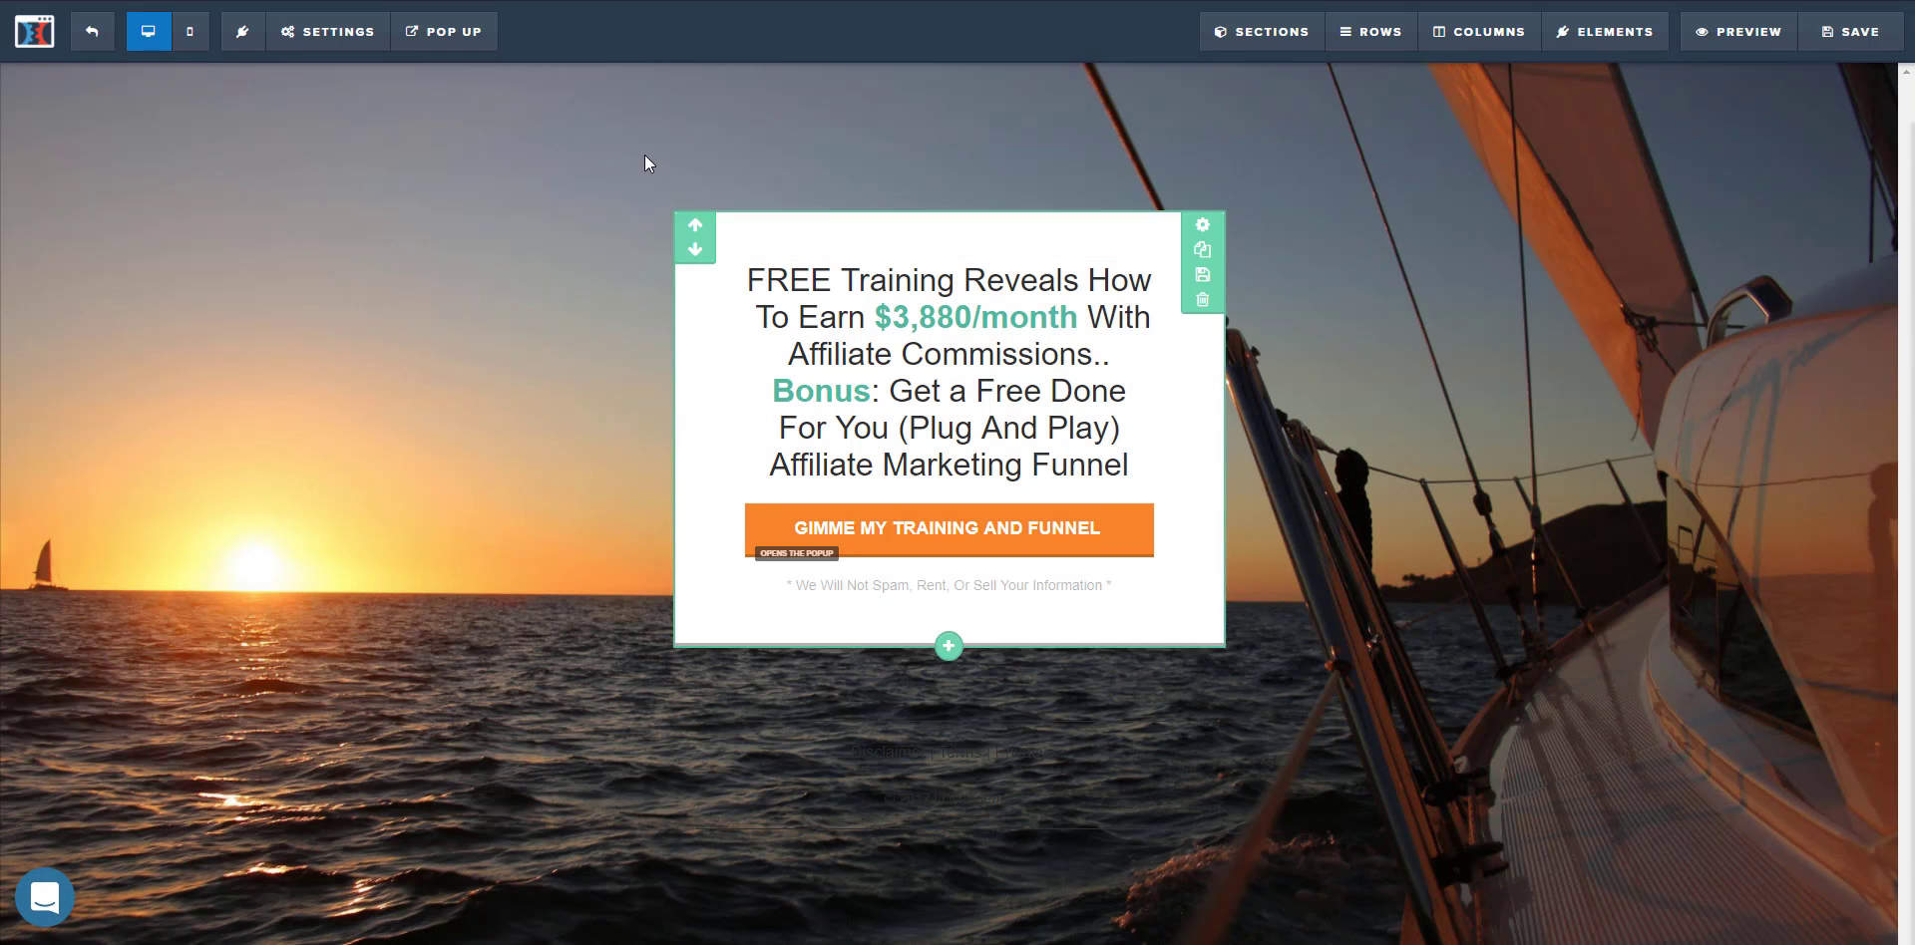
- Show the opt-in page's pop-up and examine its settings, then return to the pop-up's content
mouse_move(448, 45)
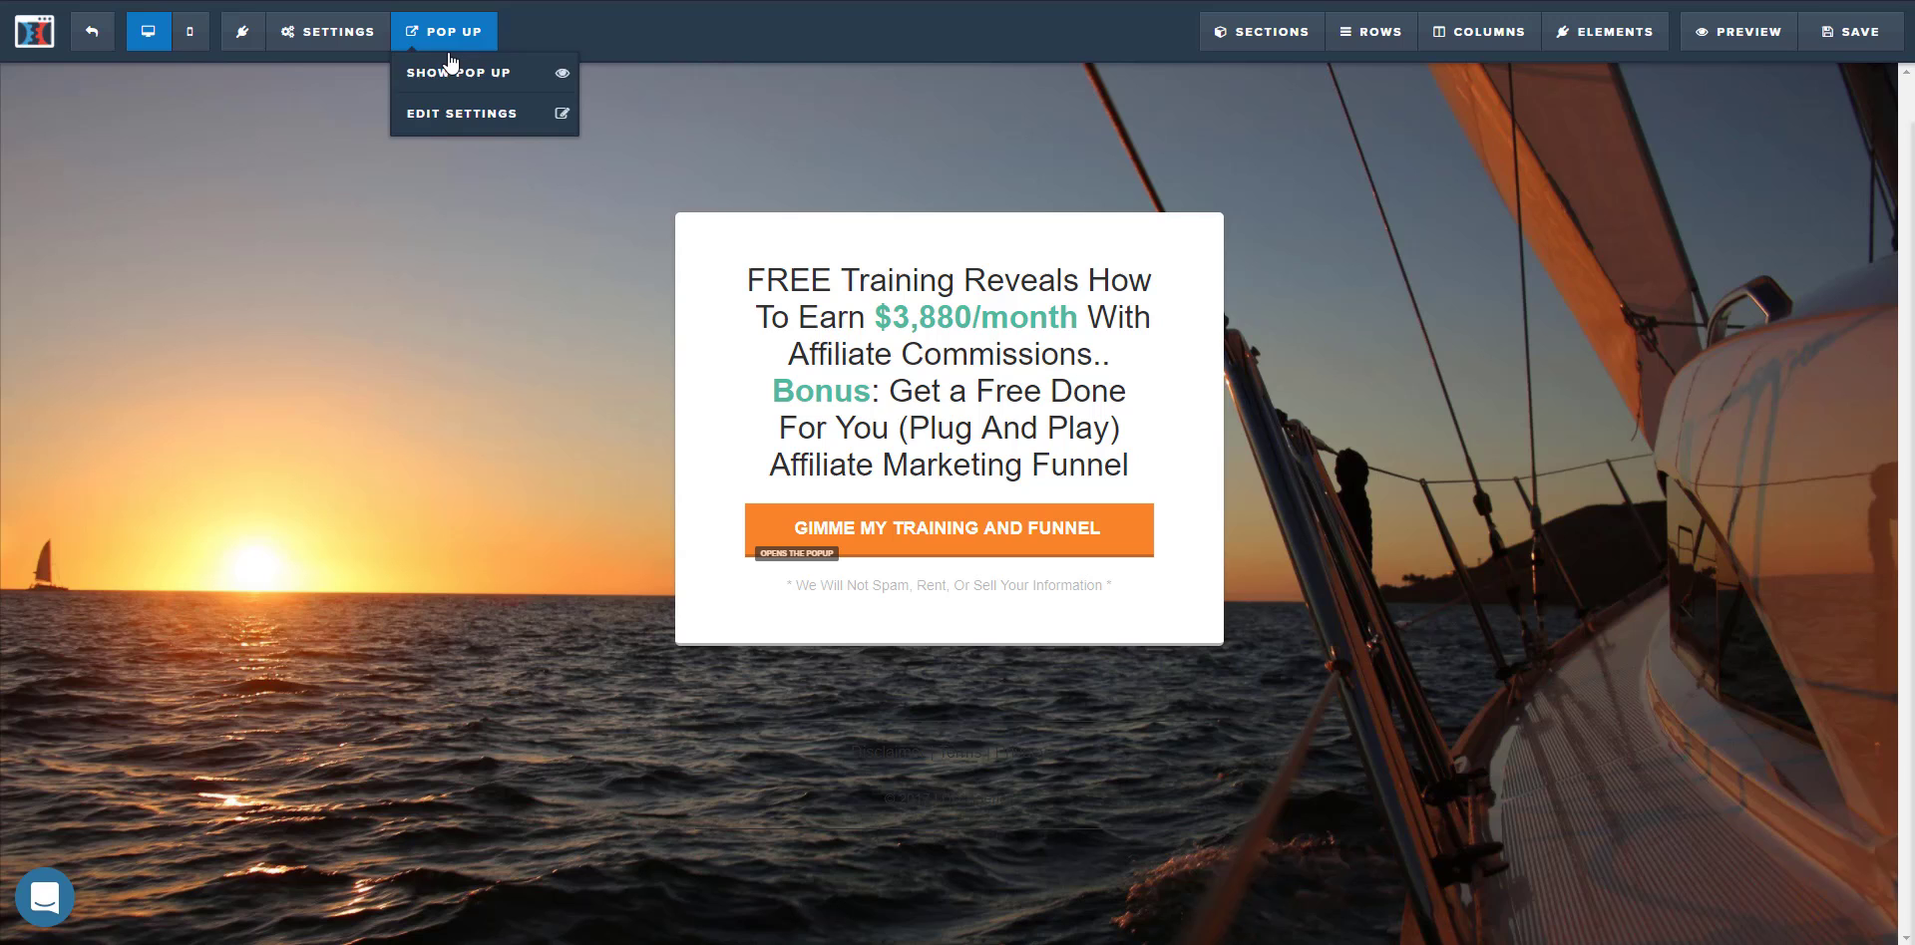
click(448, 74)
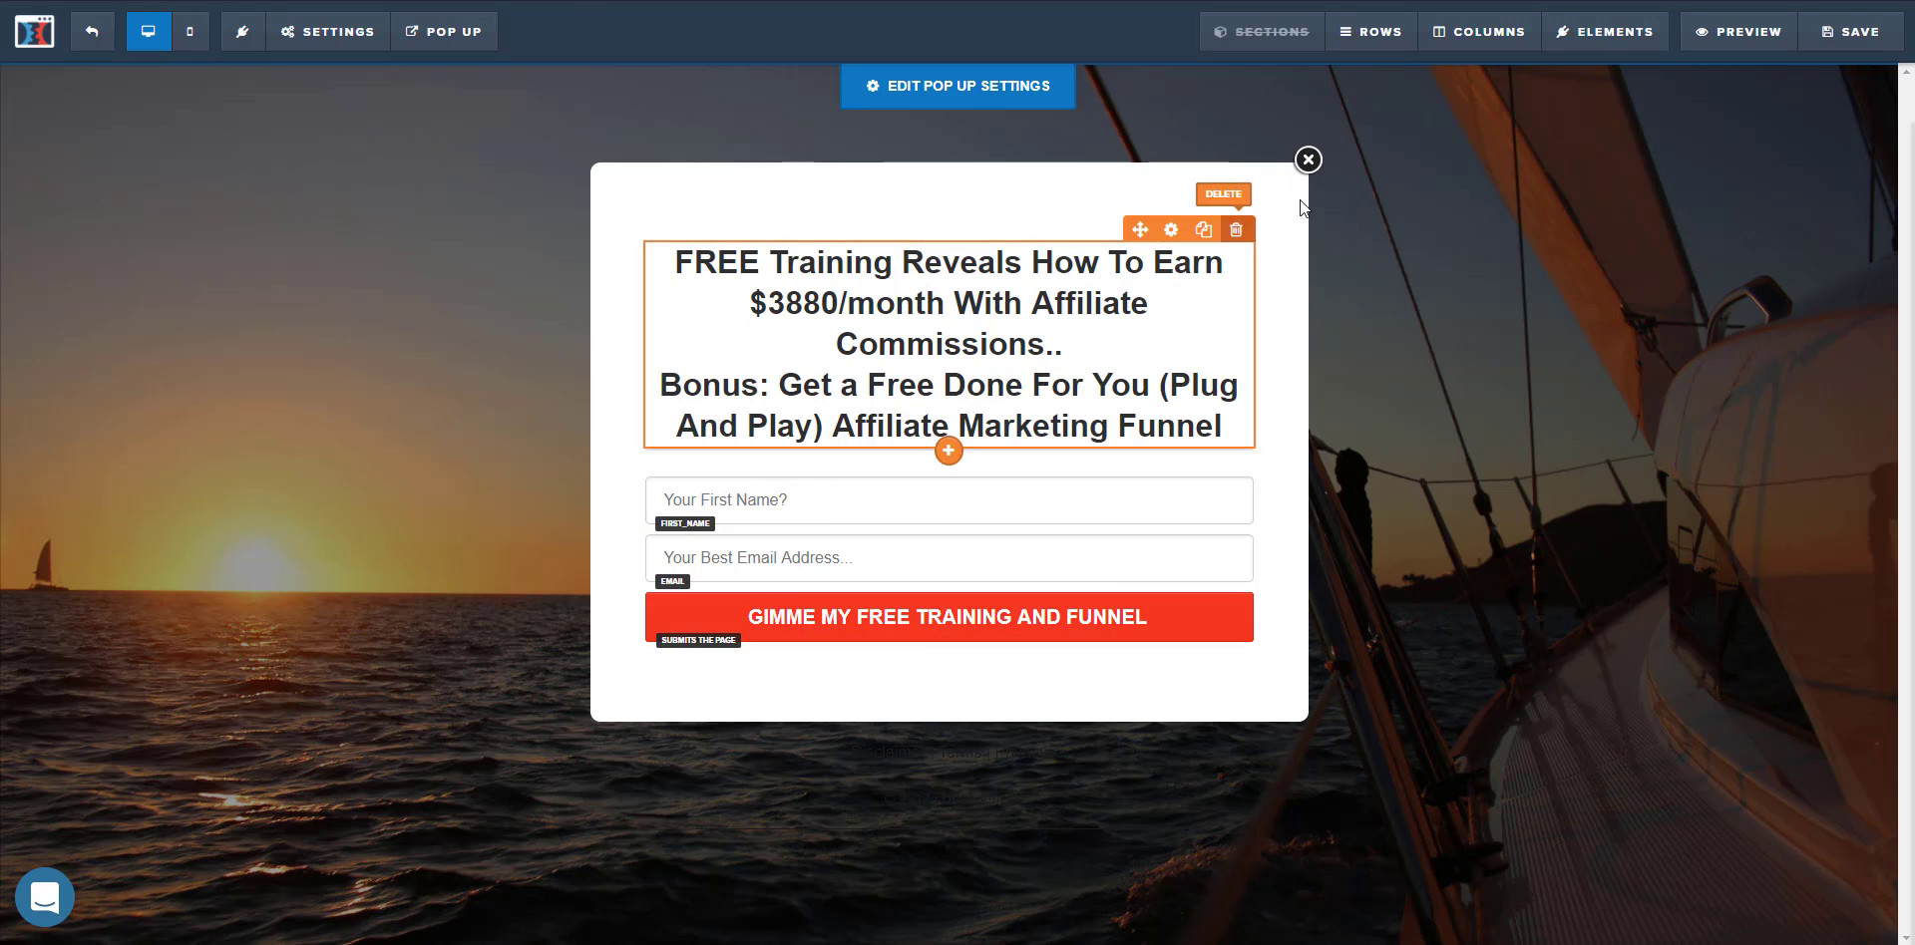
click(1307, 160)
click(454, 31)
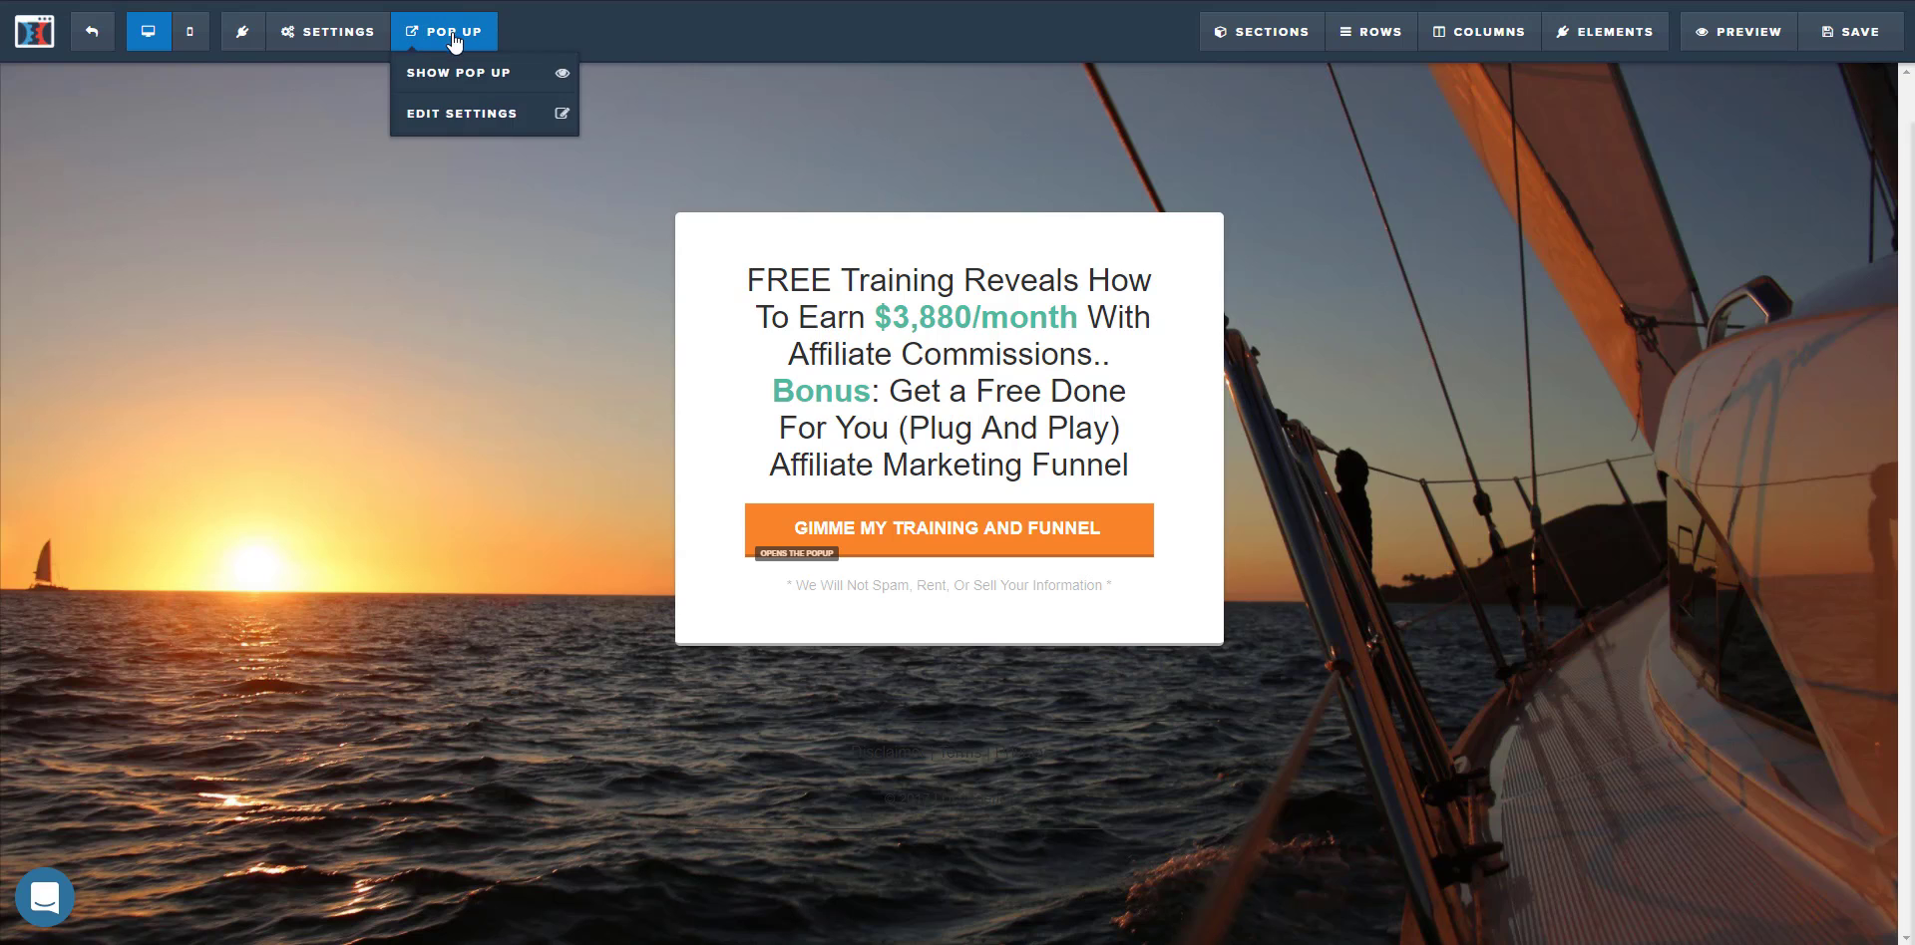
click(464, 115)
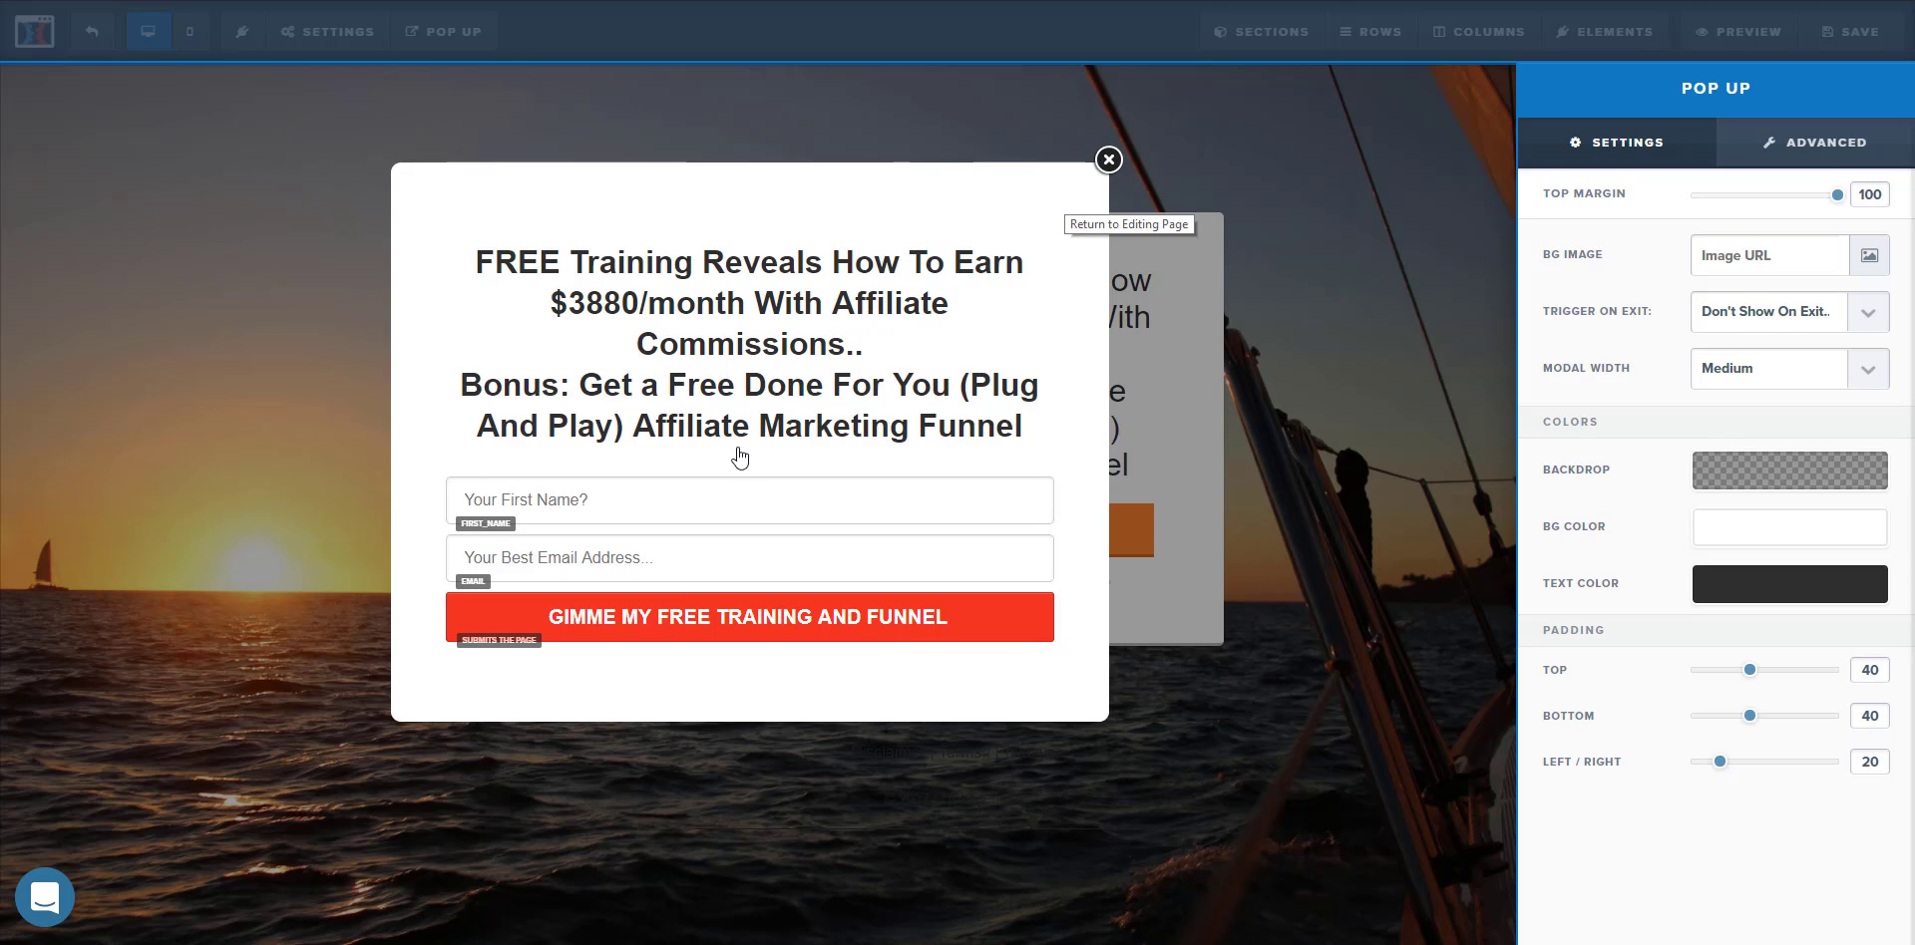
click(828, 398)
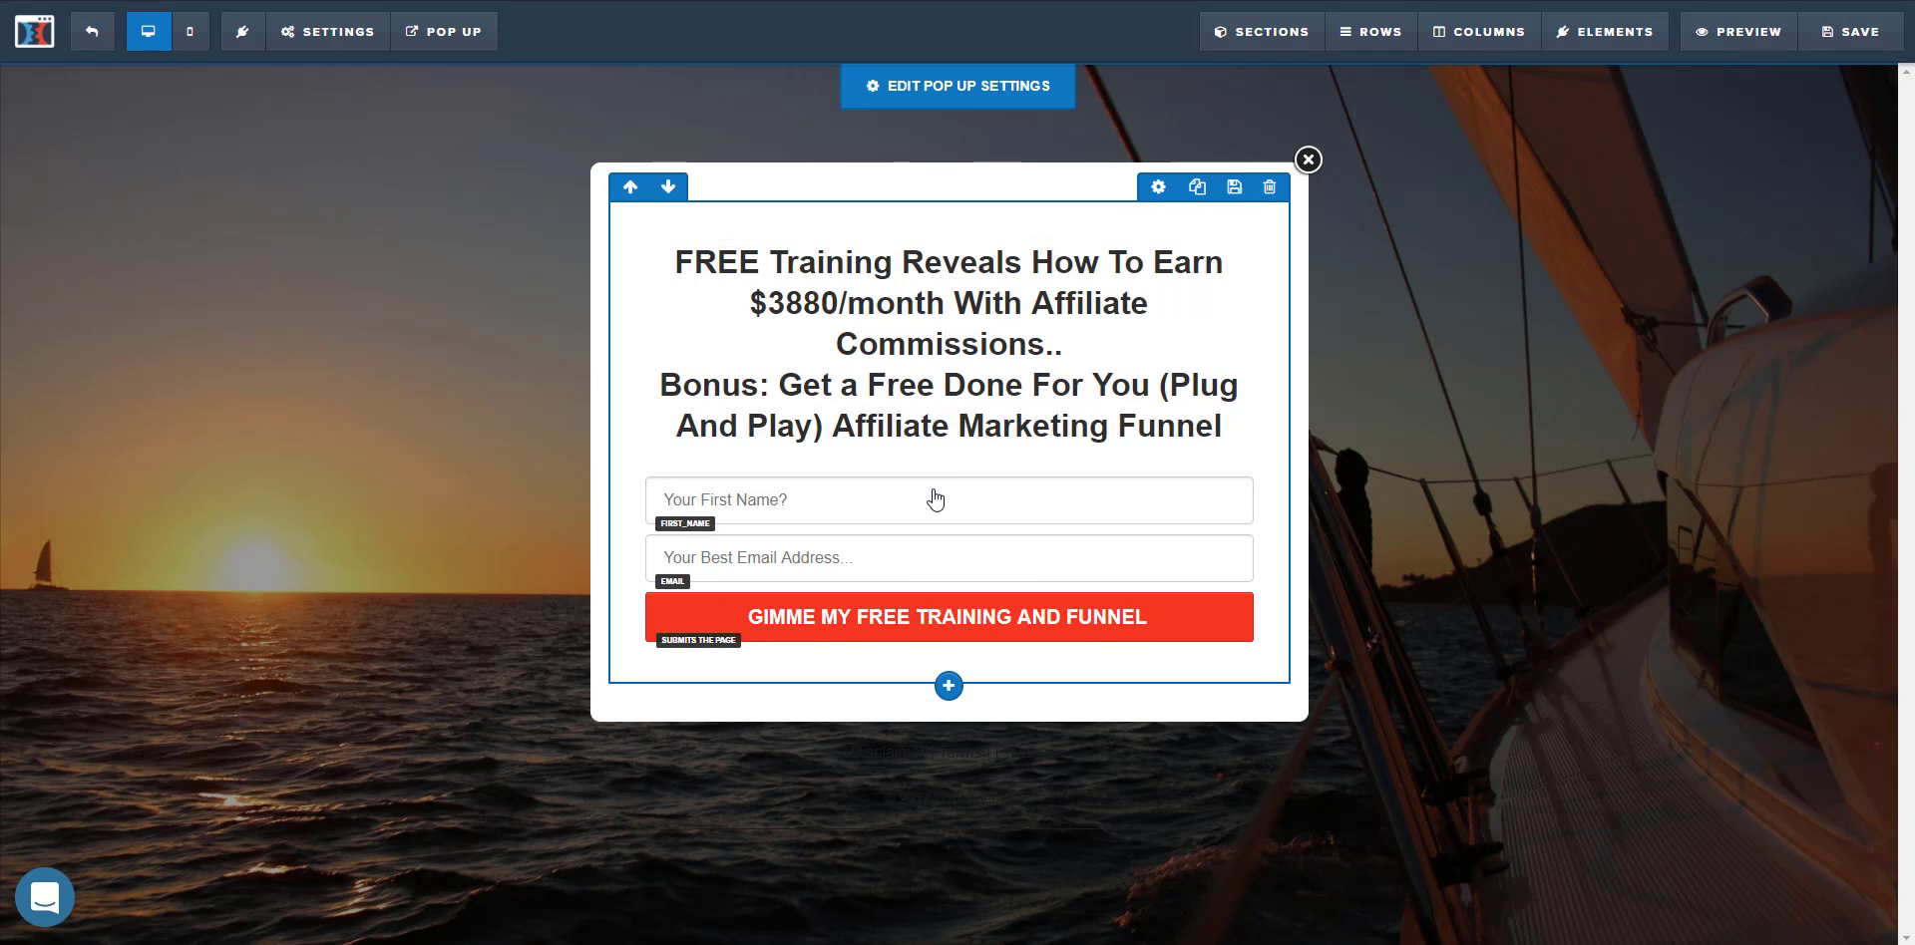
- Inspect the action options of the pop-up's "Gimme My Free Training and Funnel" button, then return to the pop-up
click(907, 622)
click(1815, 255)
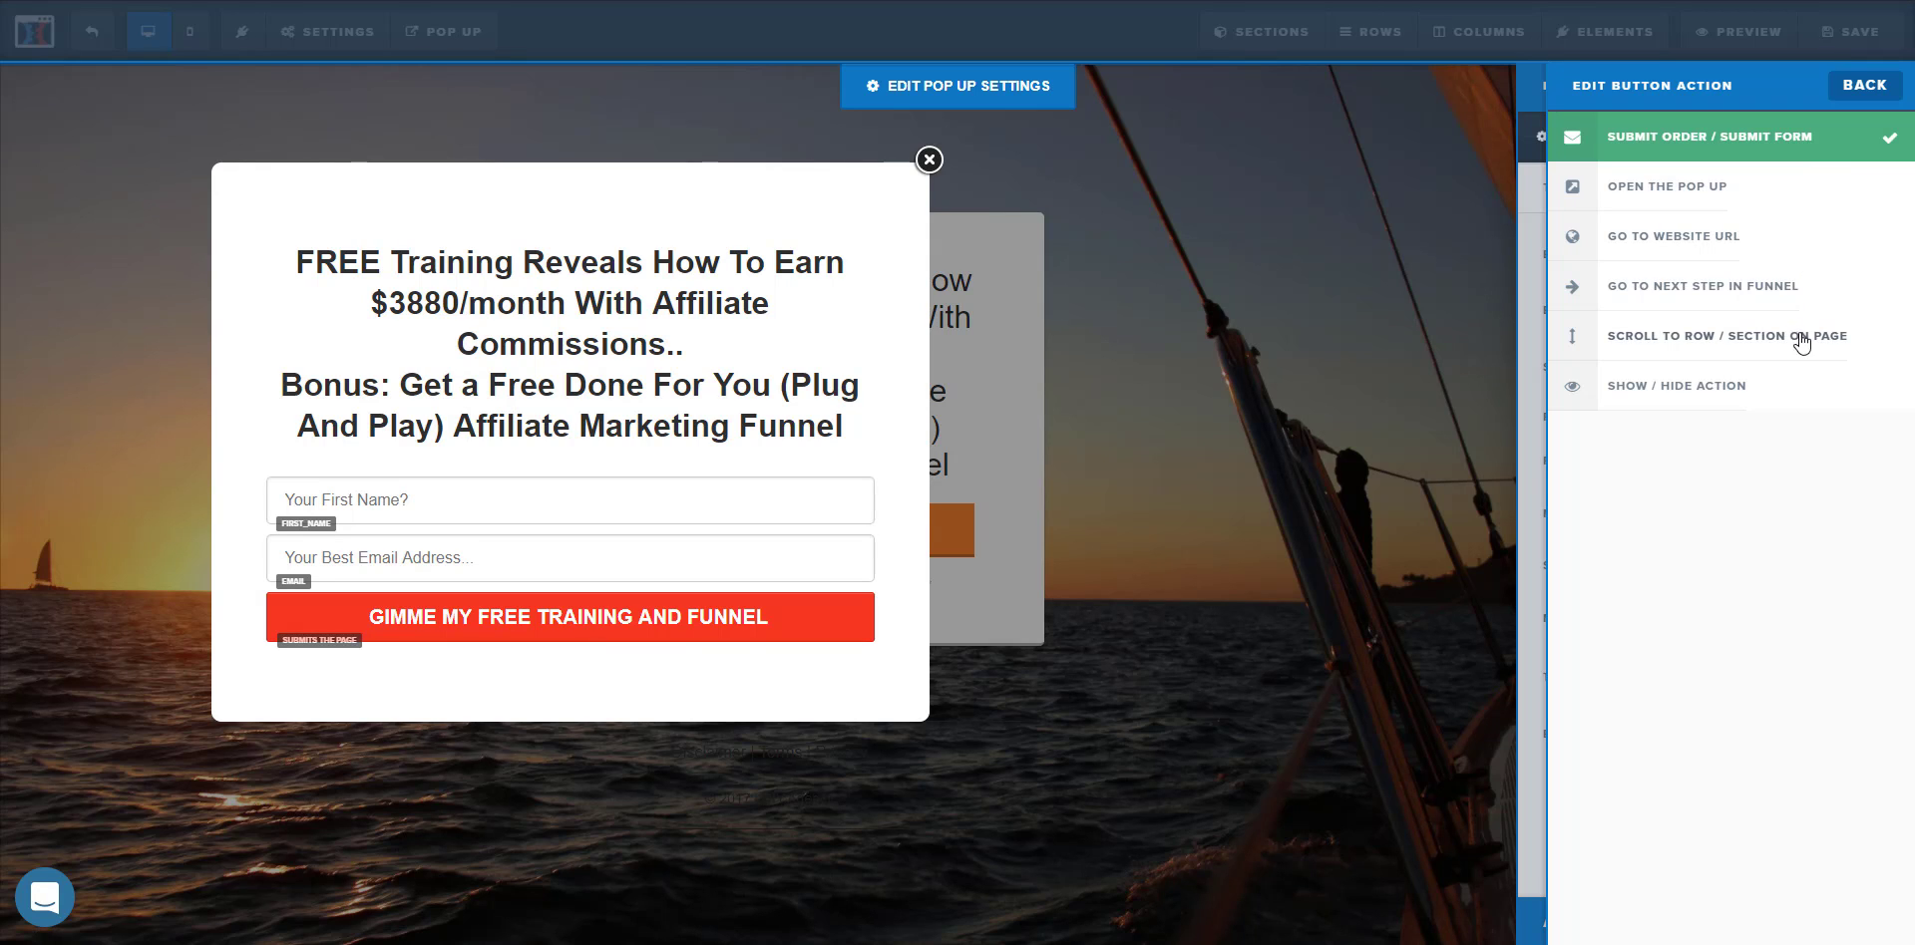
click(1410, 265)
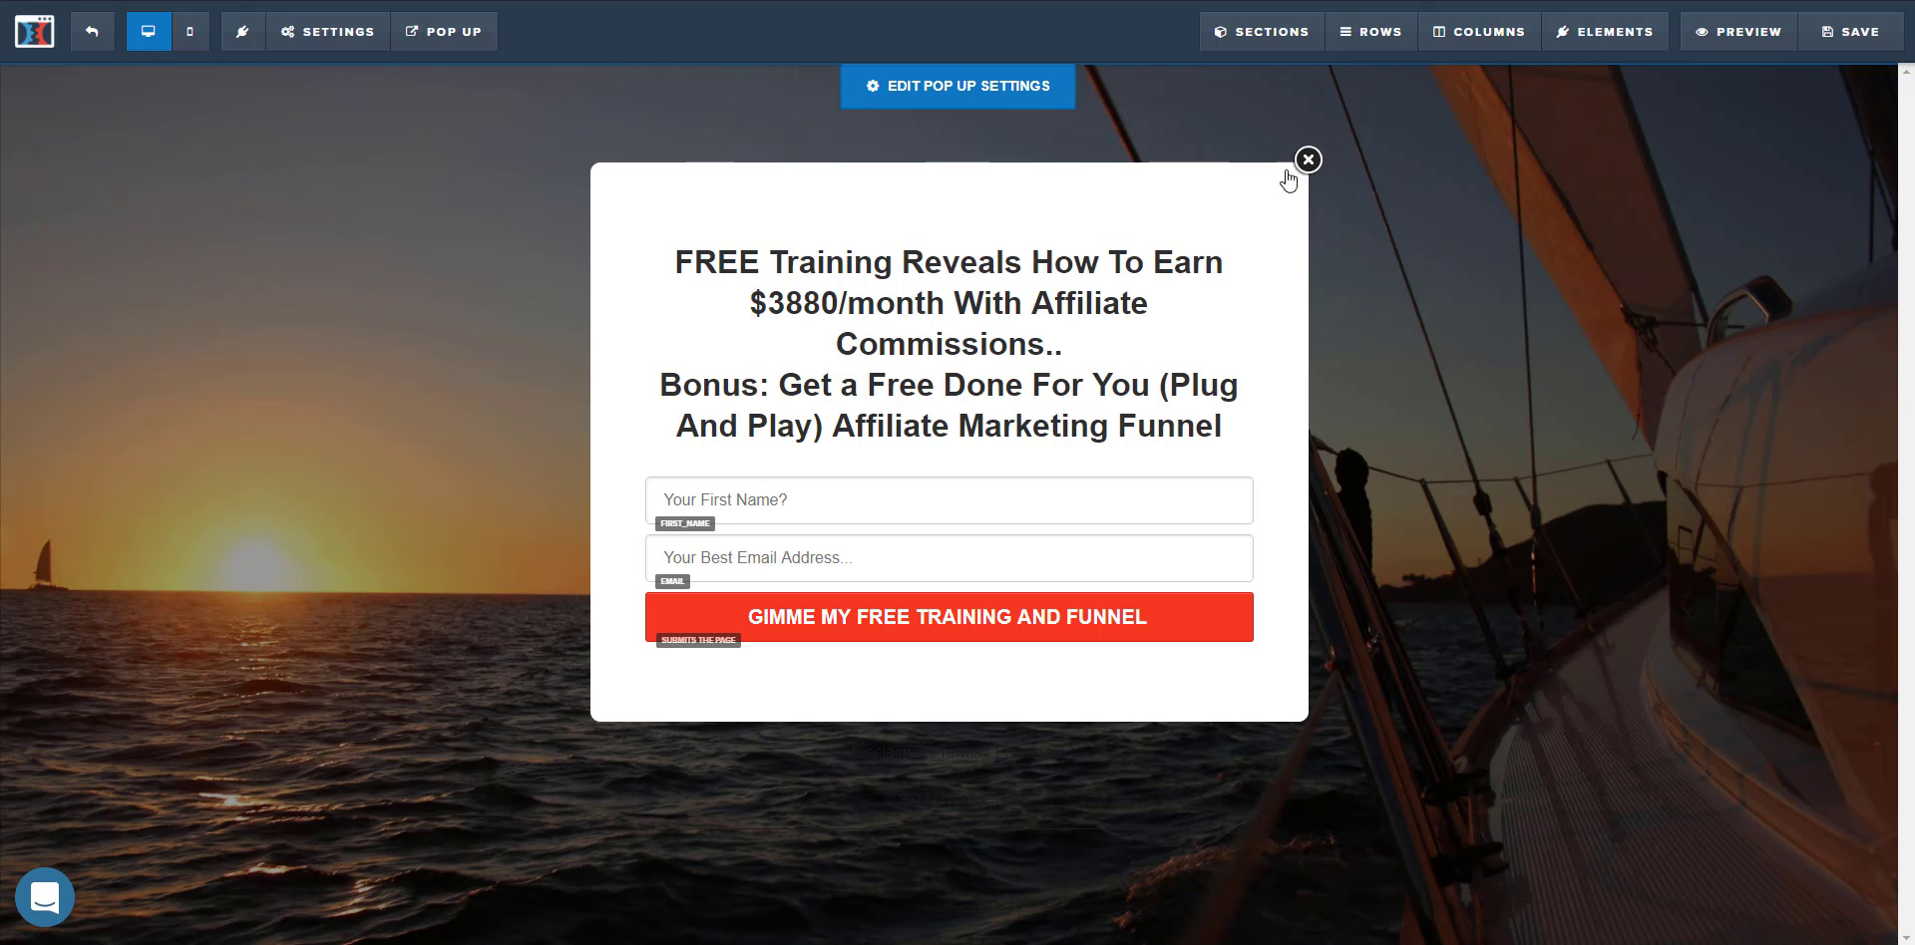
- View the opt-in page's email integration settings, then close them and the pop-up
click(334, 31)
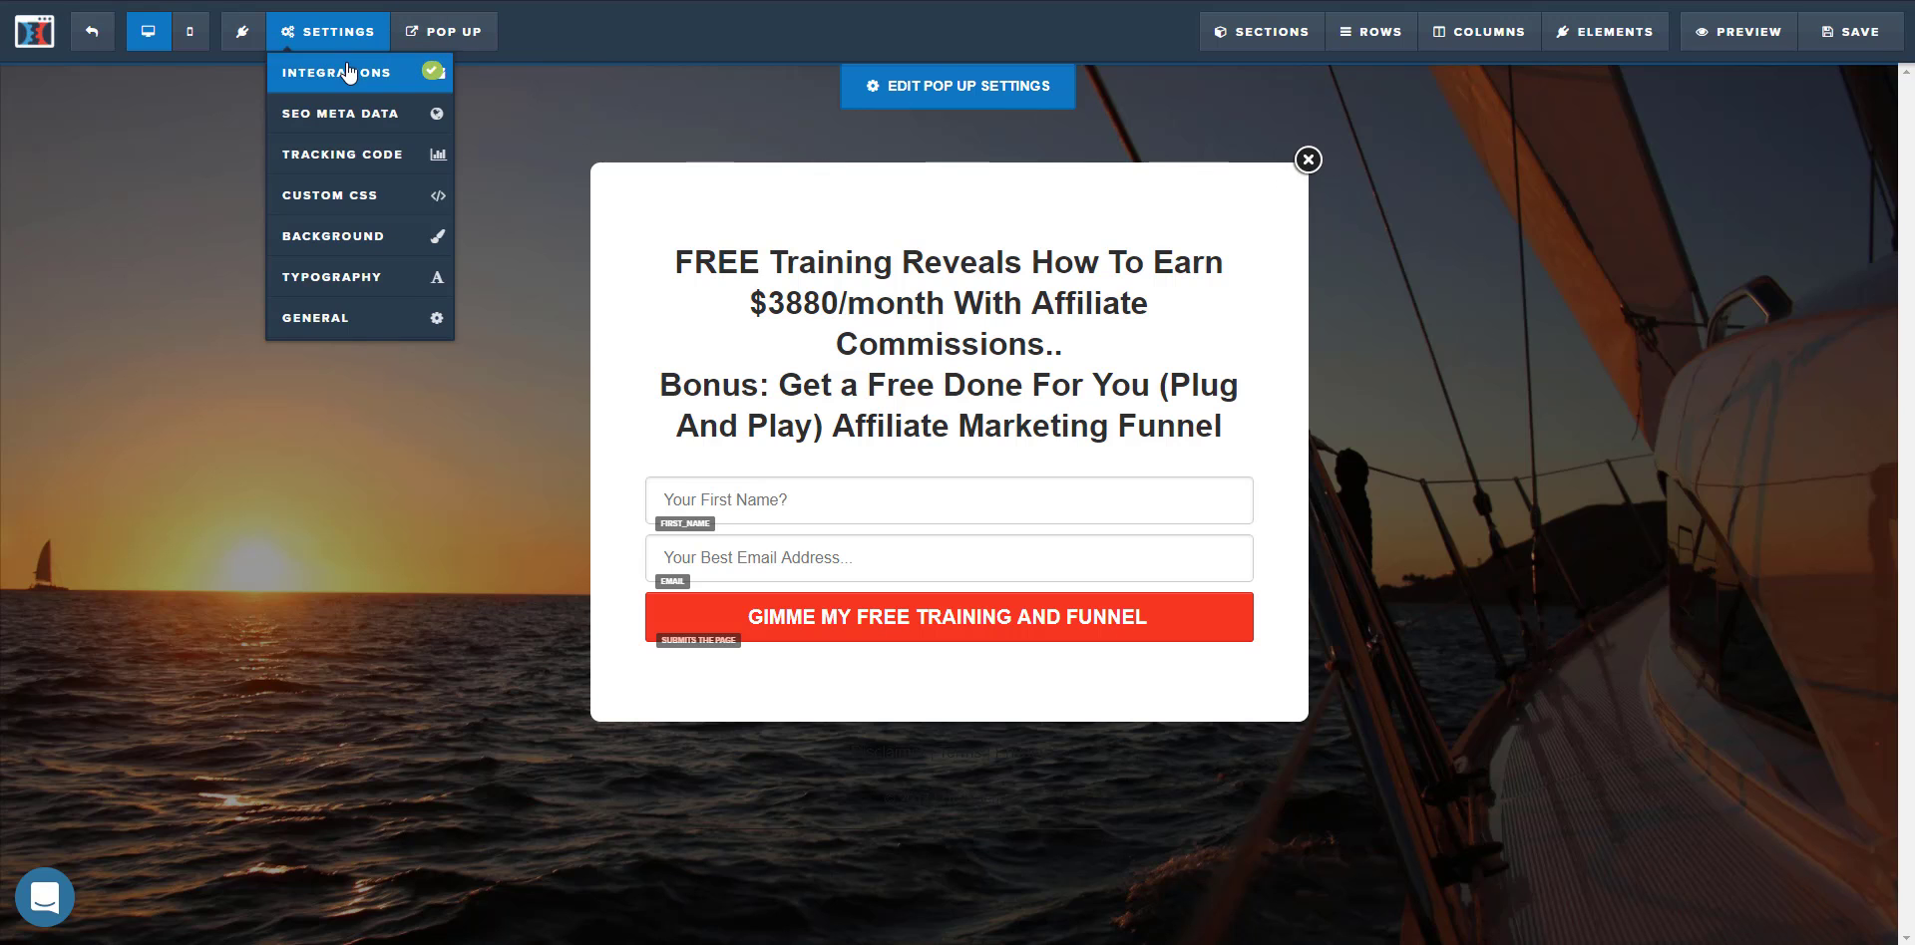
click(348, 78)
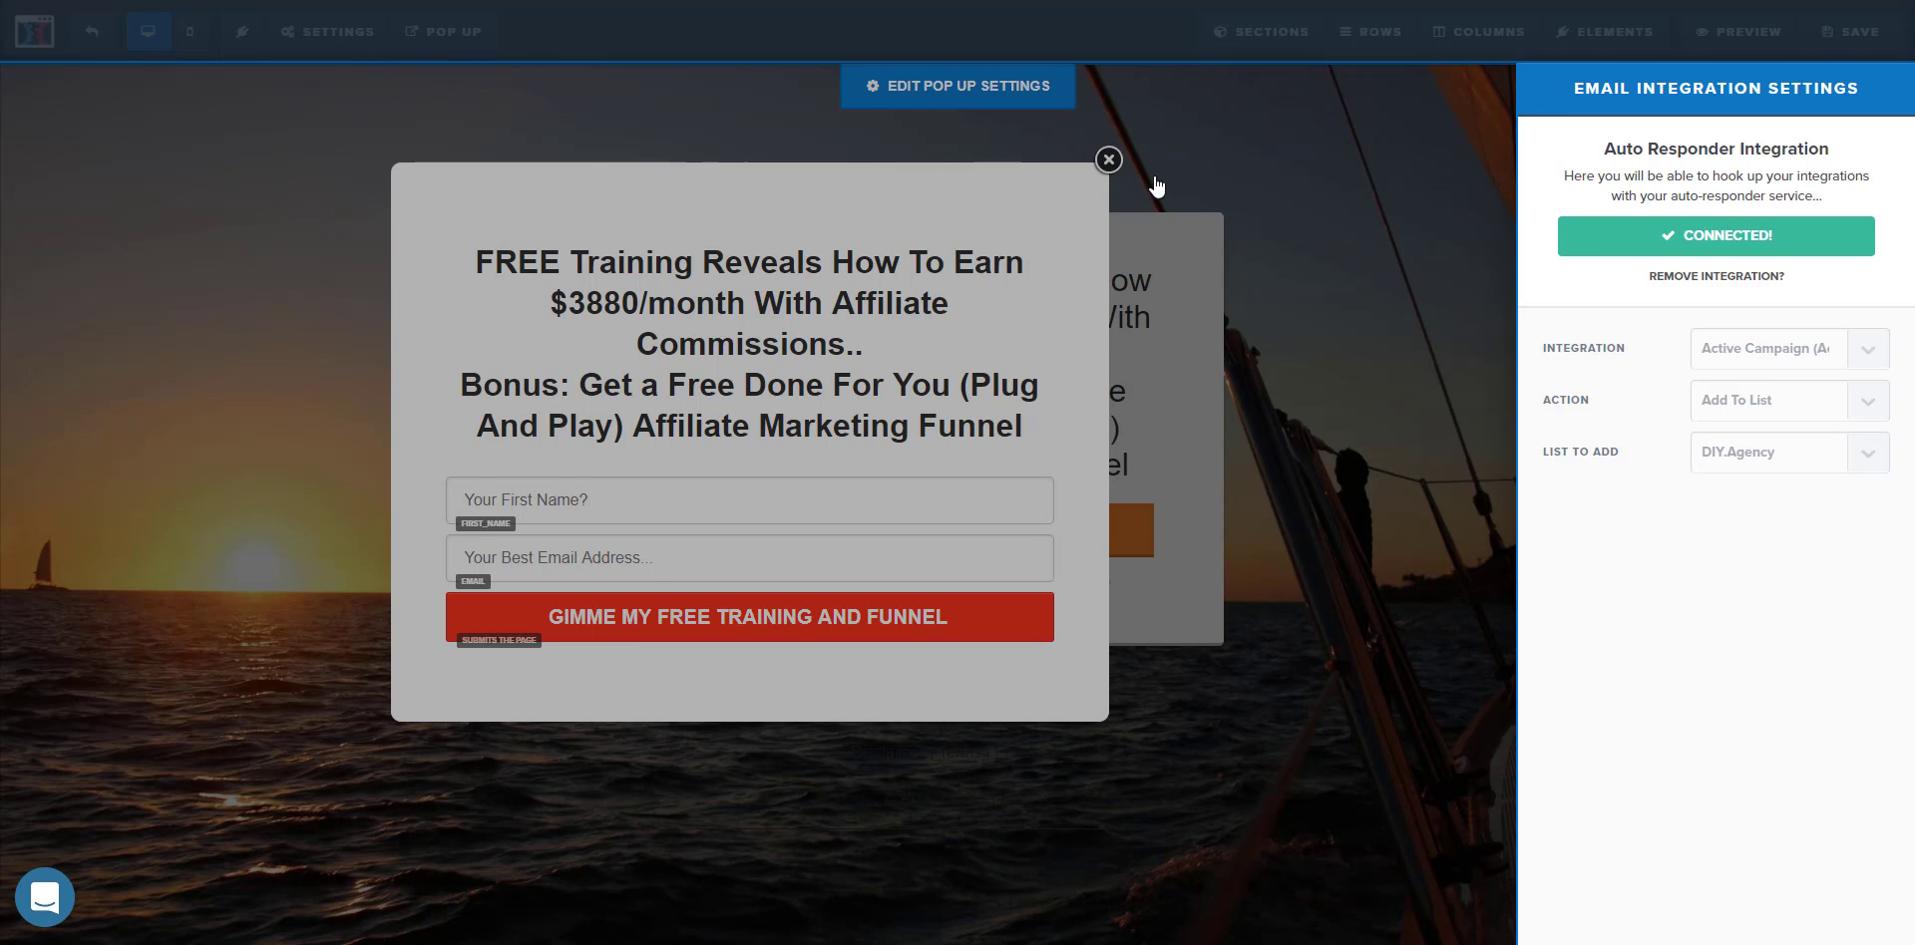
click(1109, 161)
click(1307, 160)
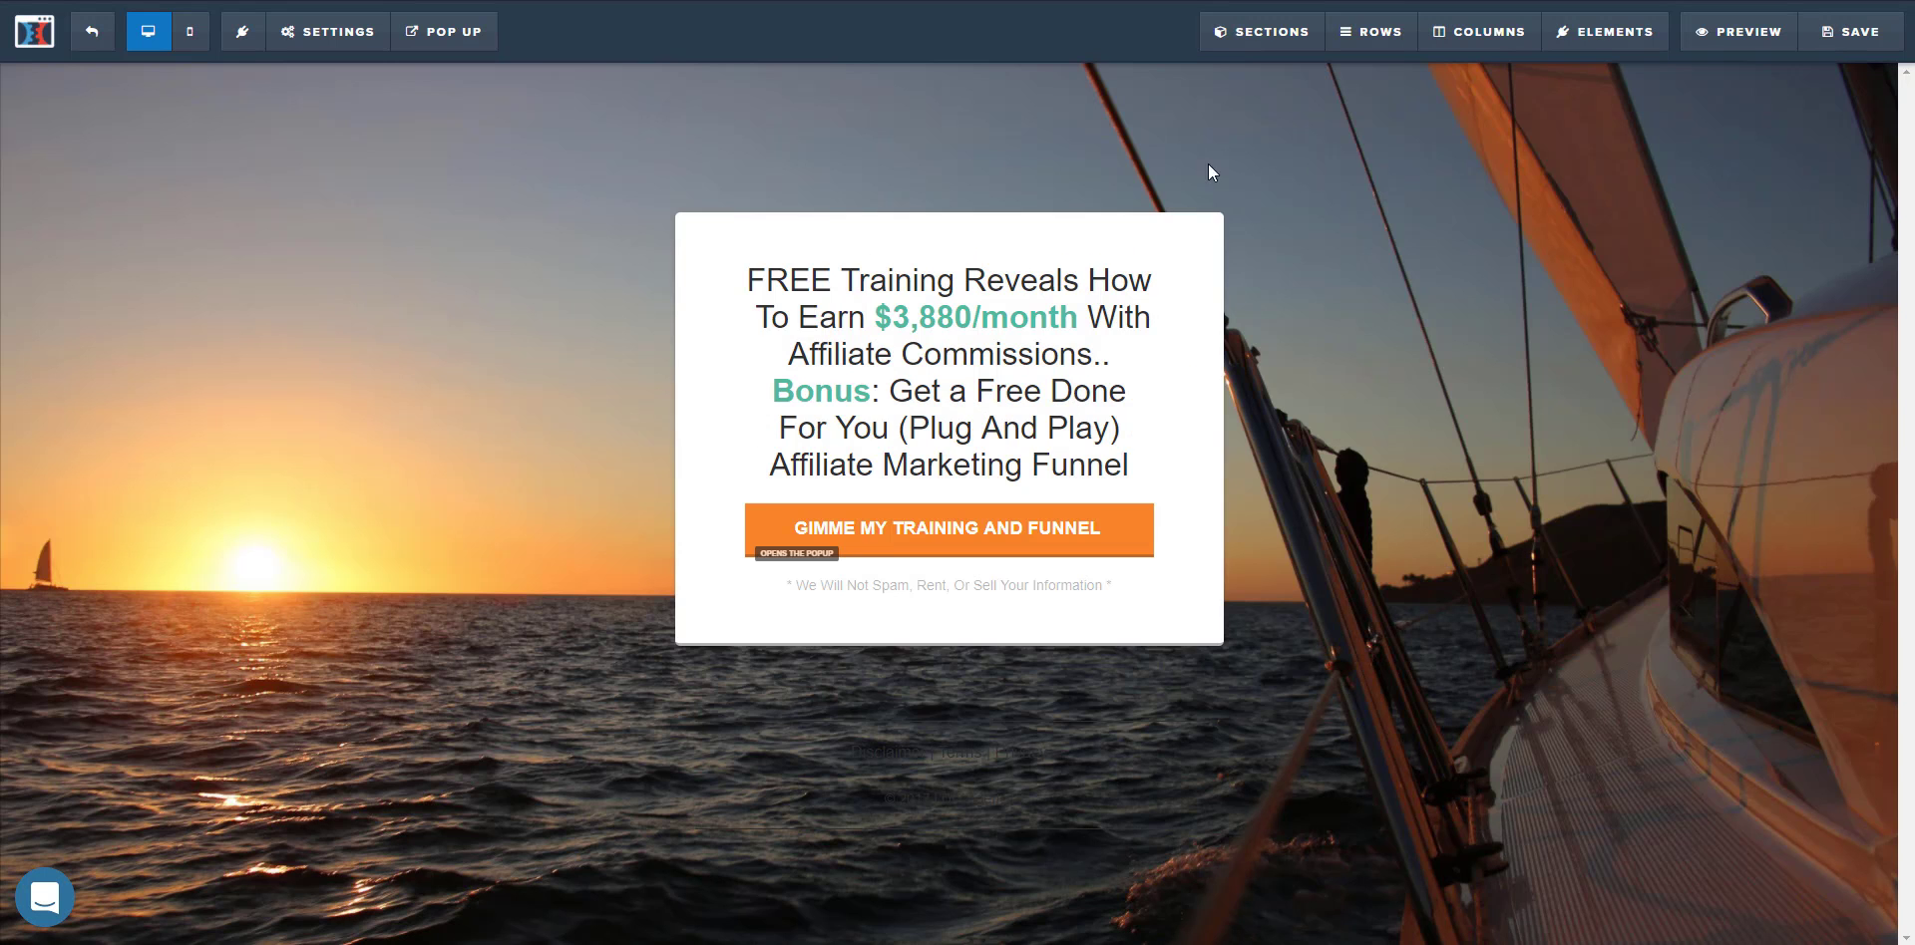
- Remove the existing autoresponder integration from the opt-in page
click(328, 35)
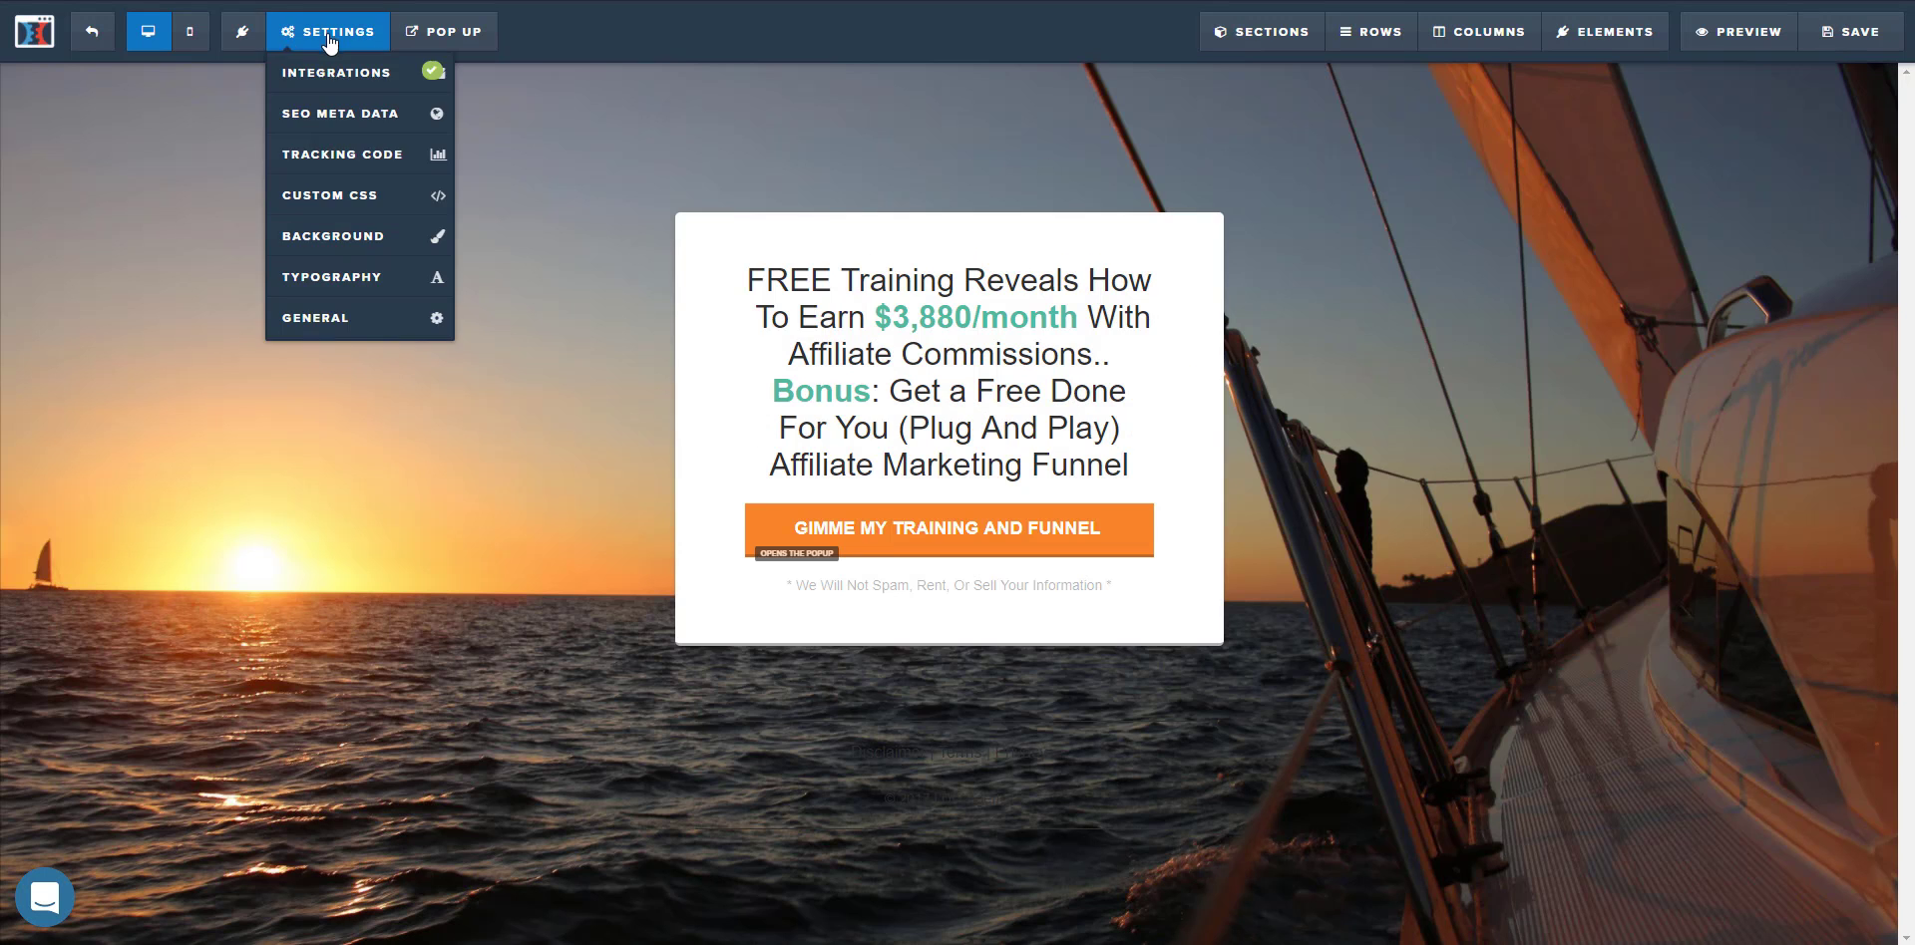
click(356, 80)
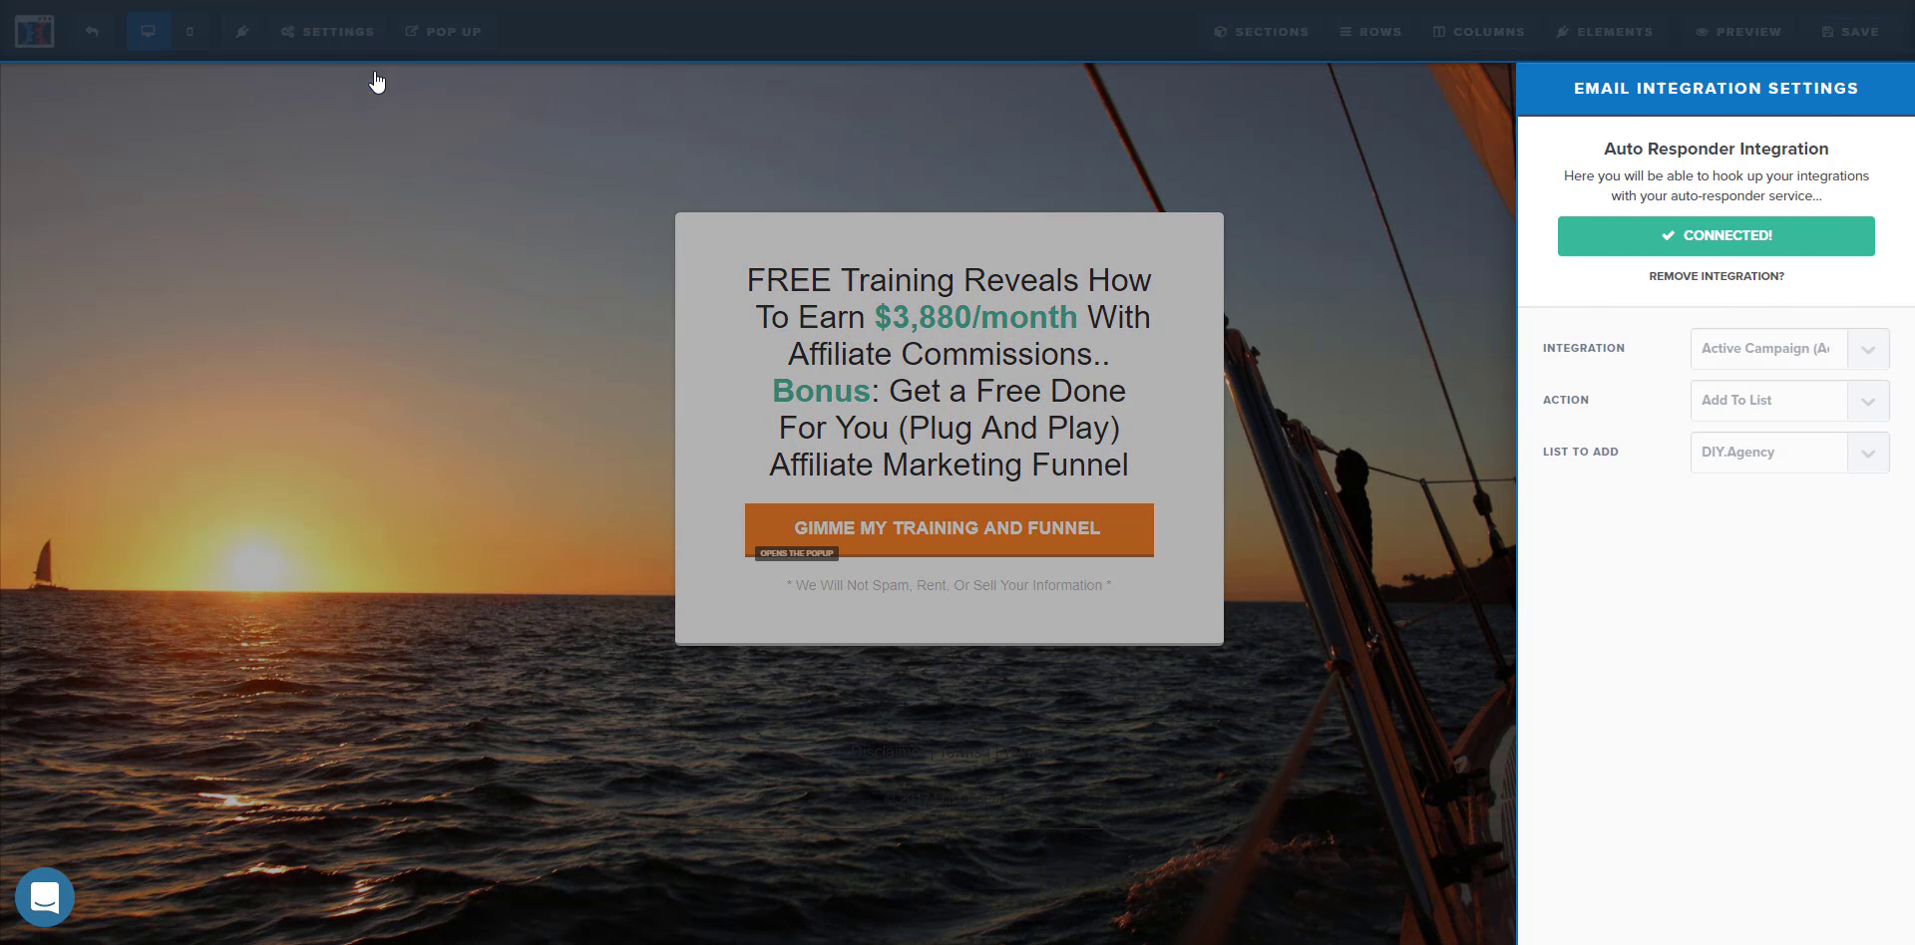
click(1724, 280)
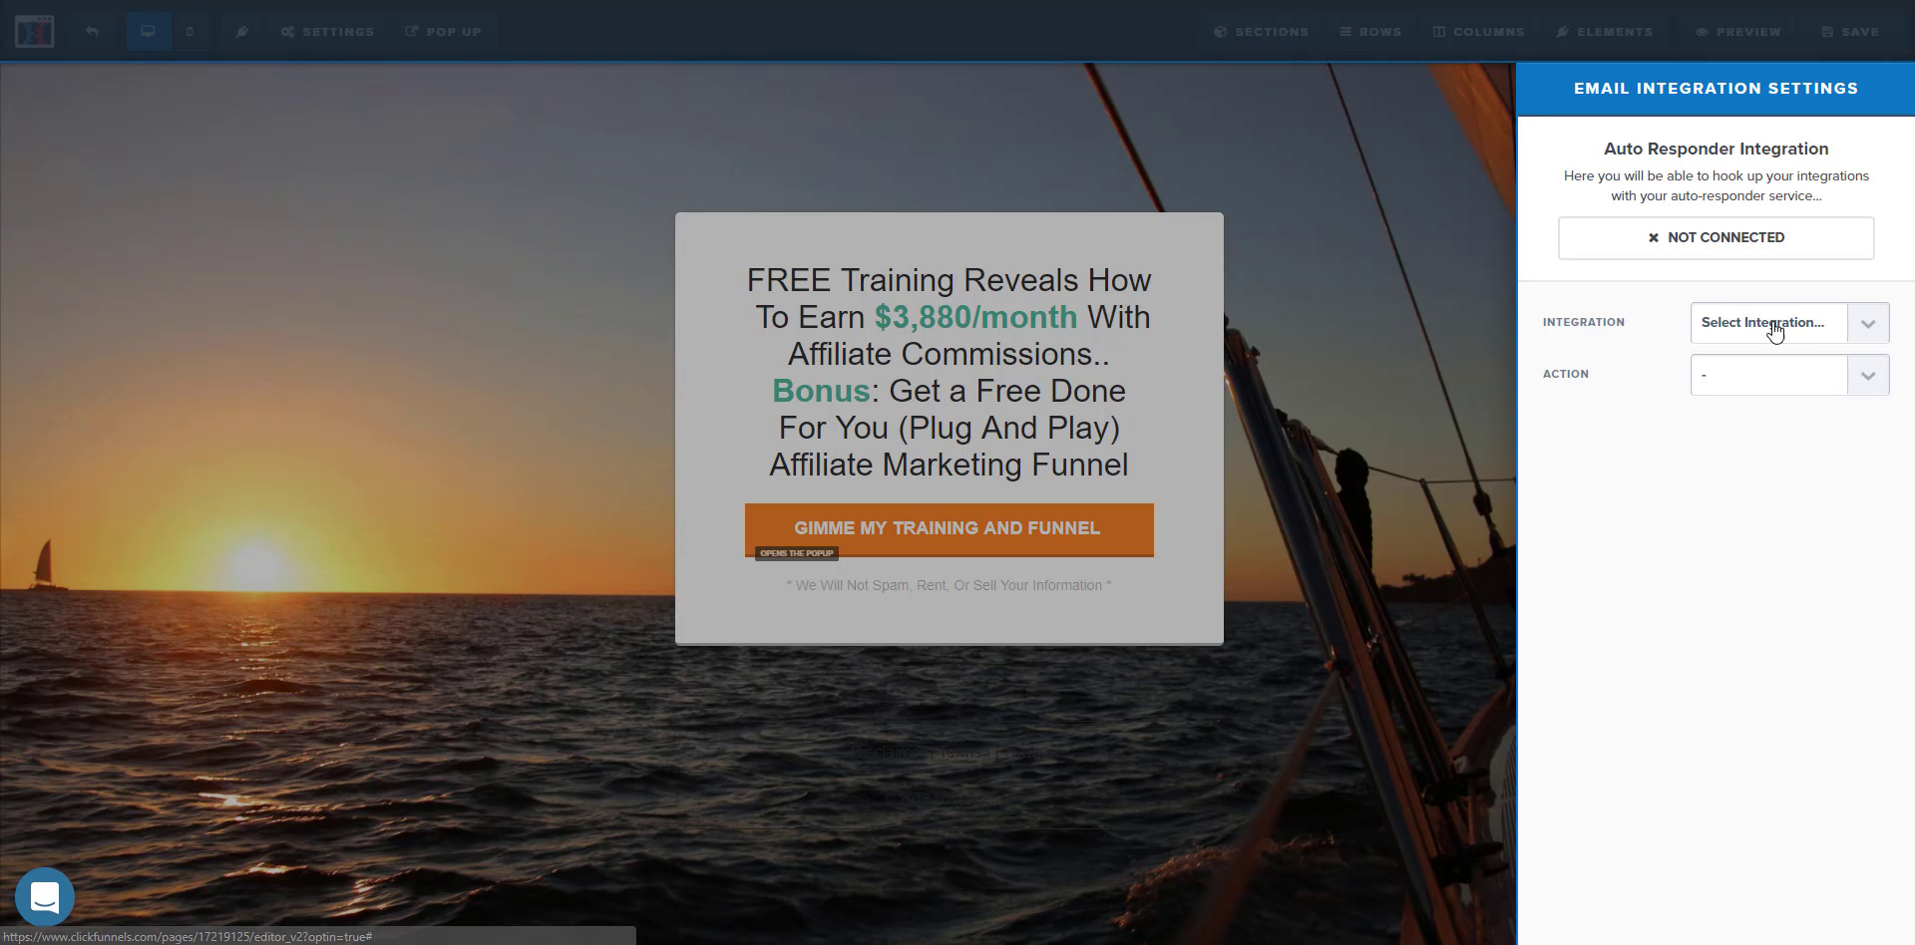
- Connect the opt-in page to the Active Campaign integration with the Add To List action and the DIY.Agency list
click(1871, 324)
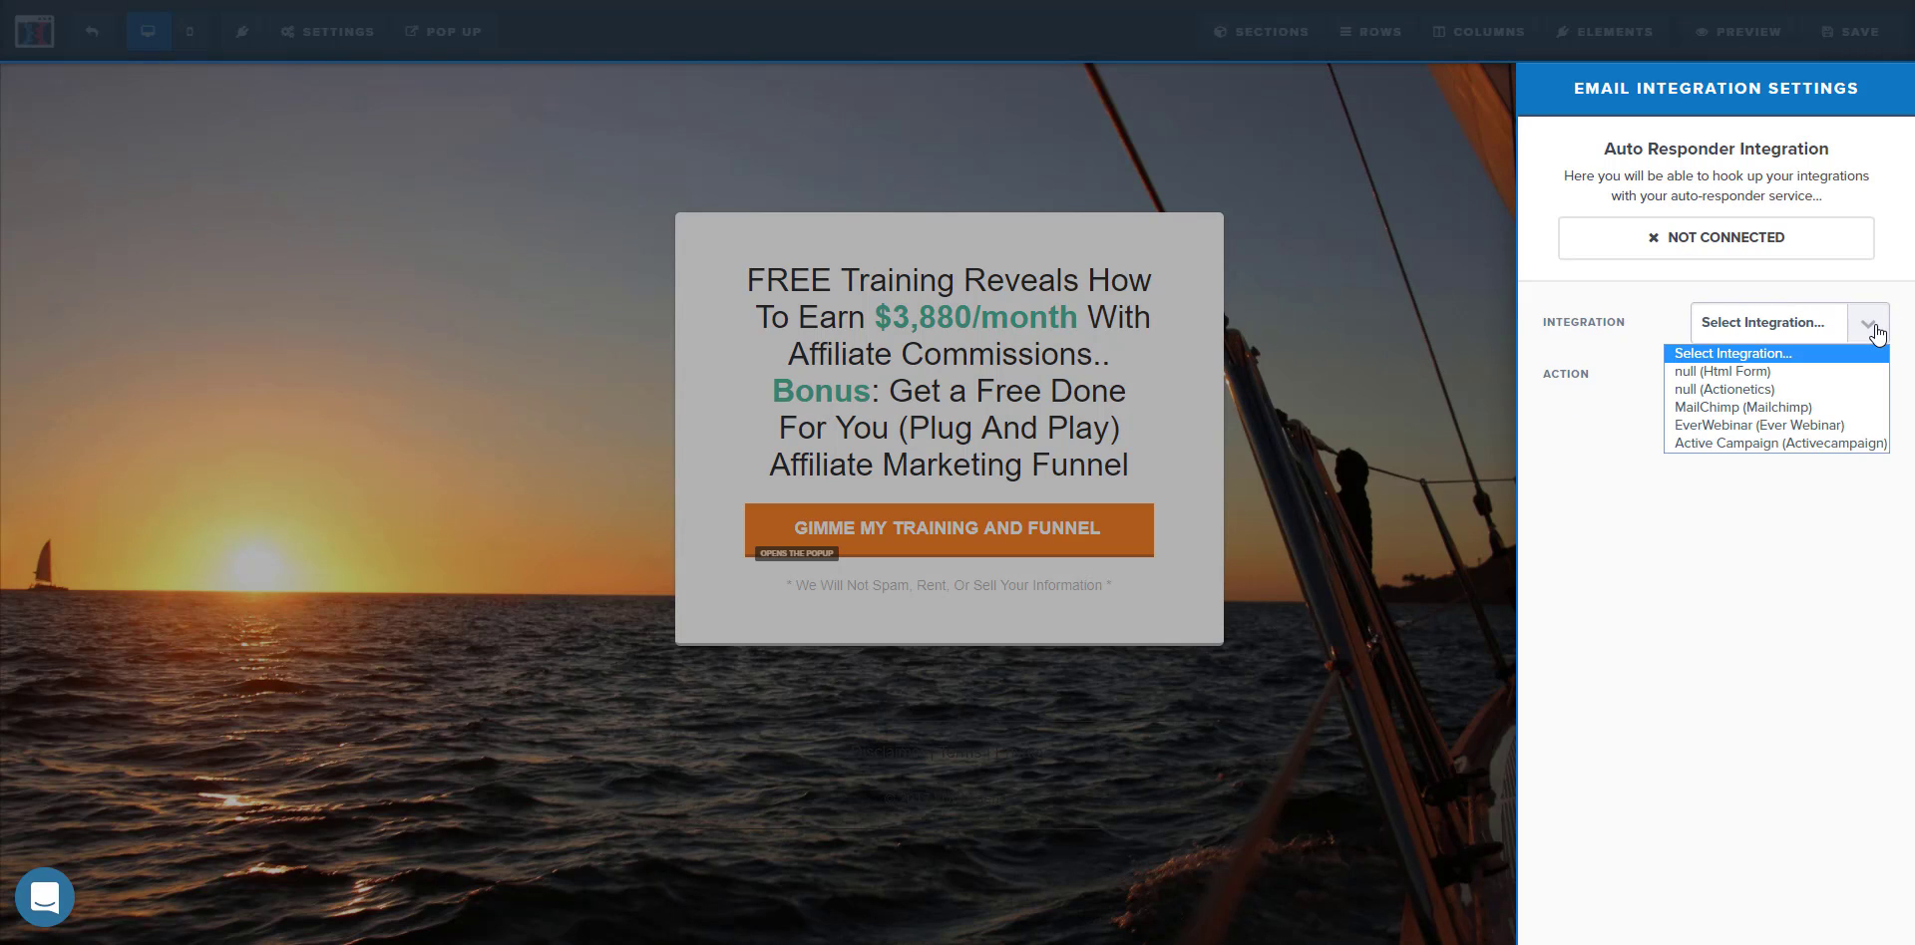
click(1811, 443)
click(1869, 379)
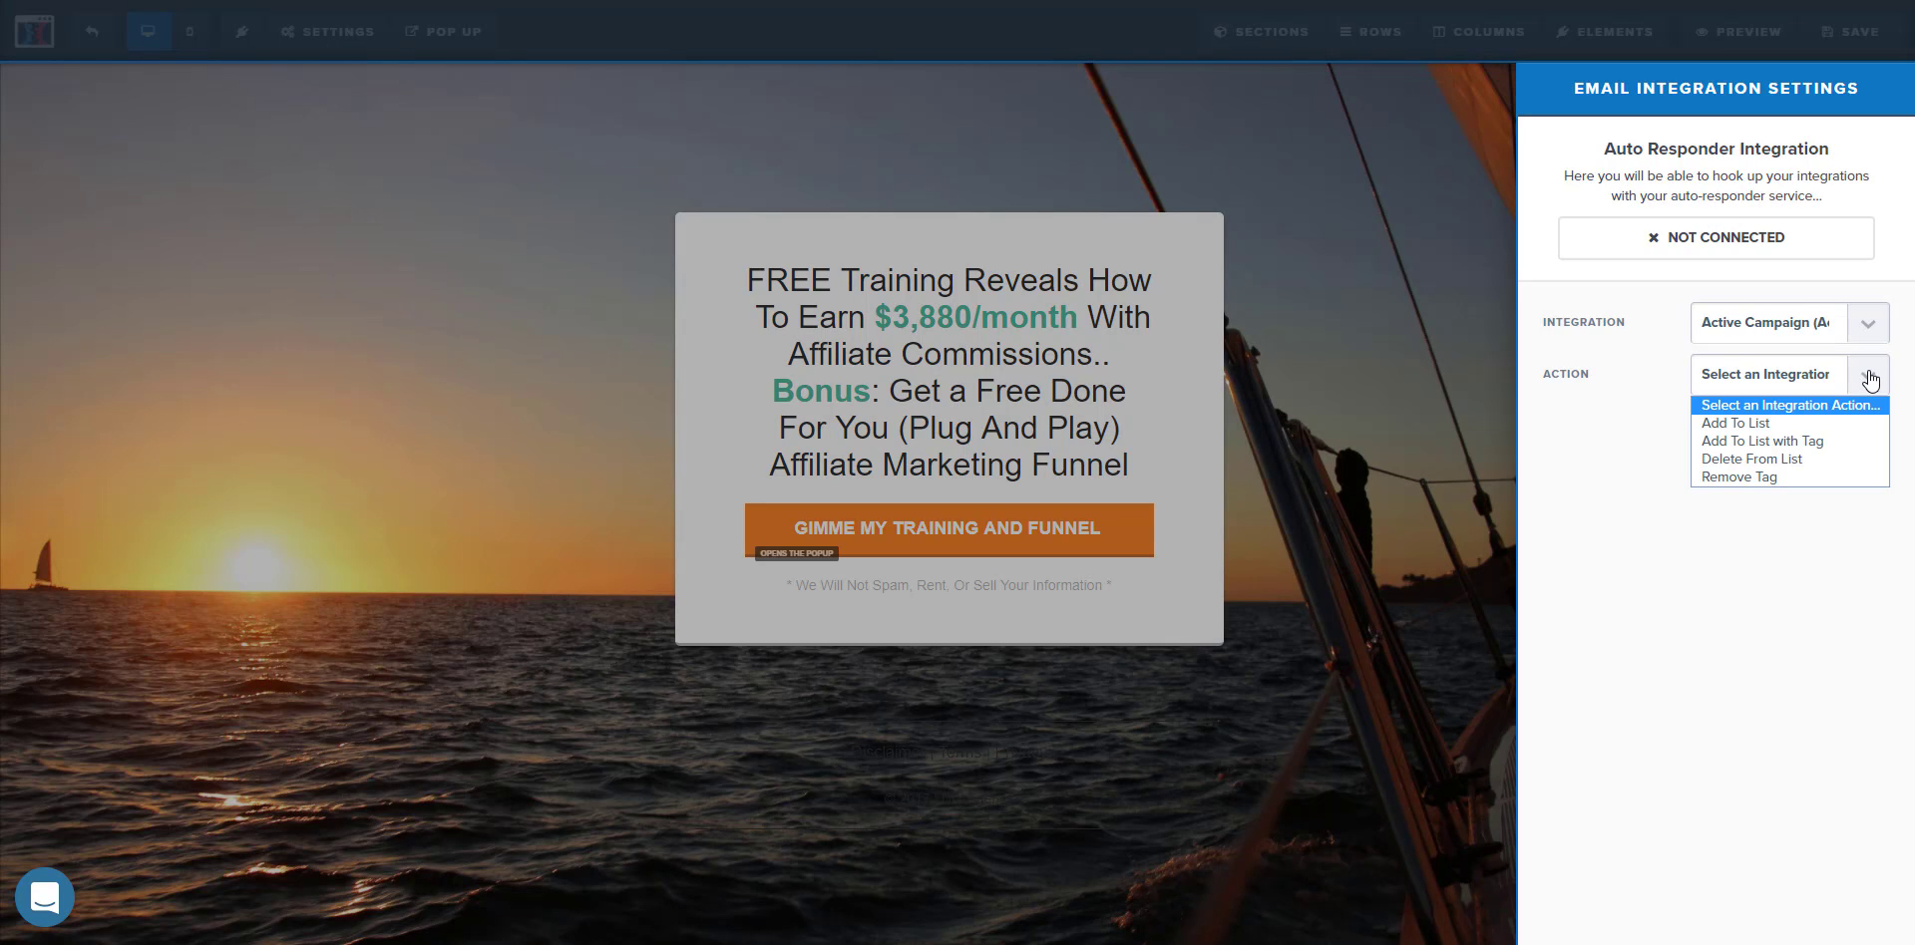
click(1821, 425)
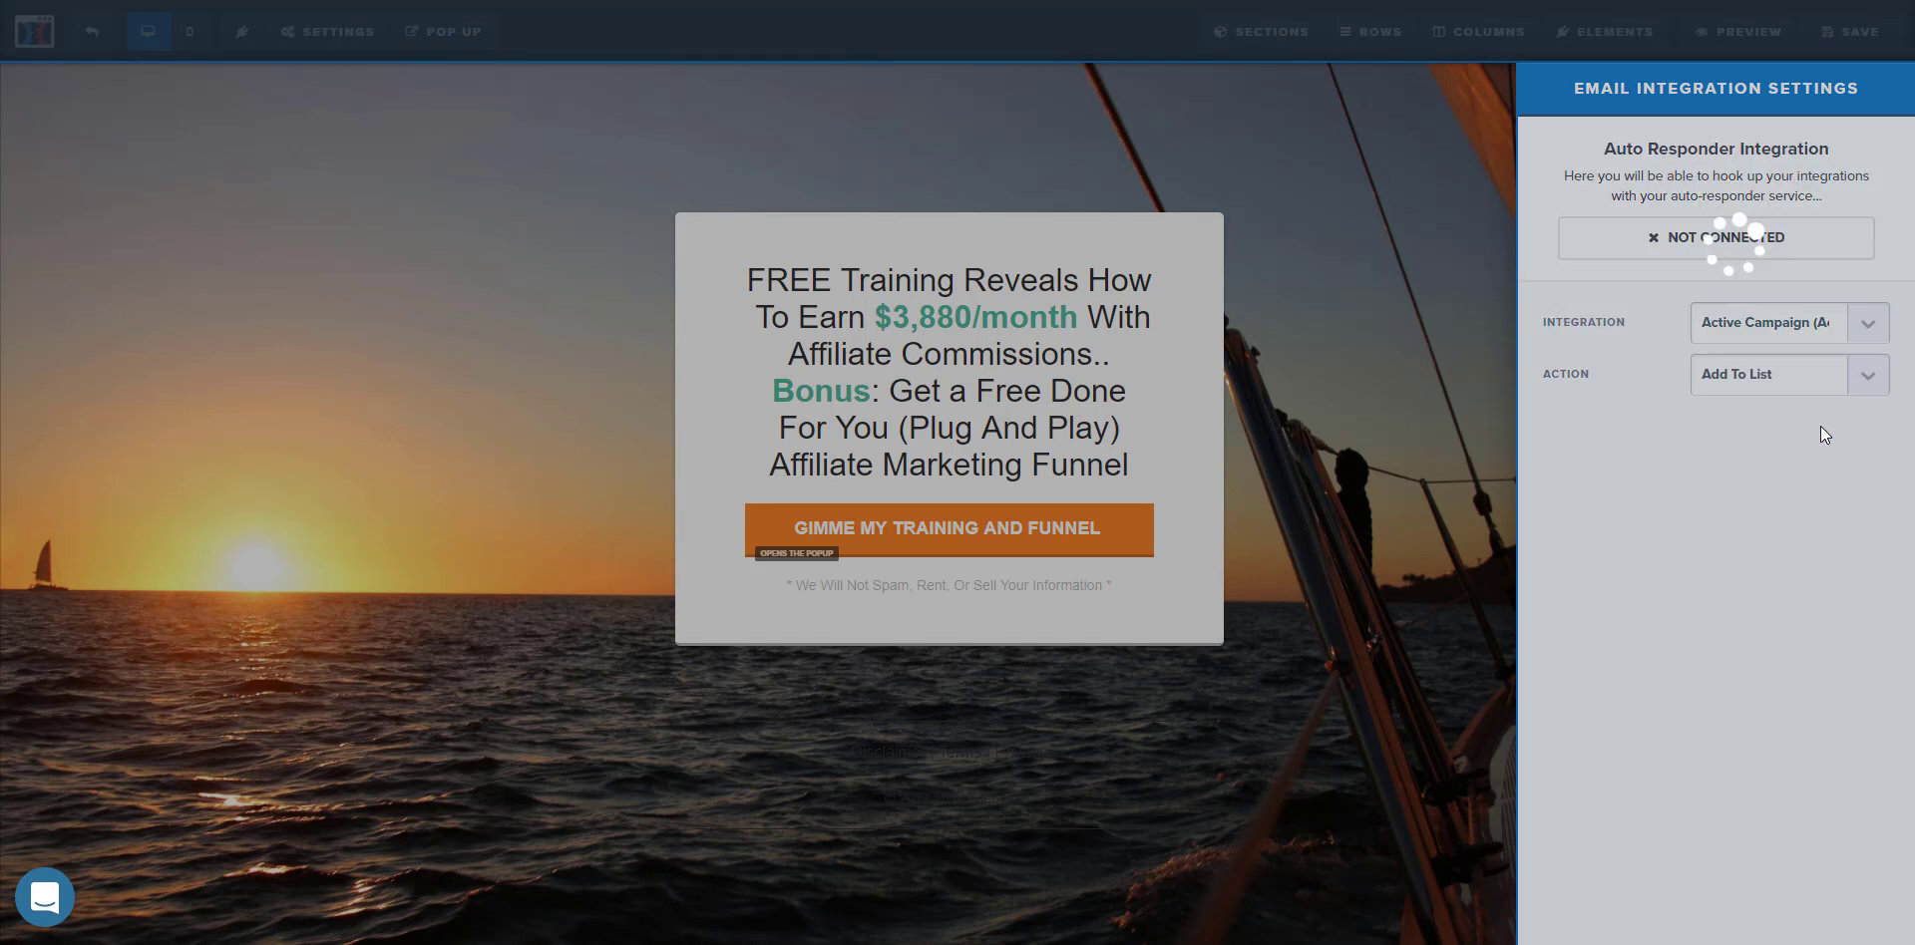
click(1865, 428)
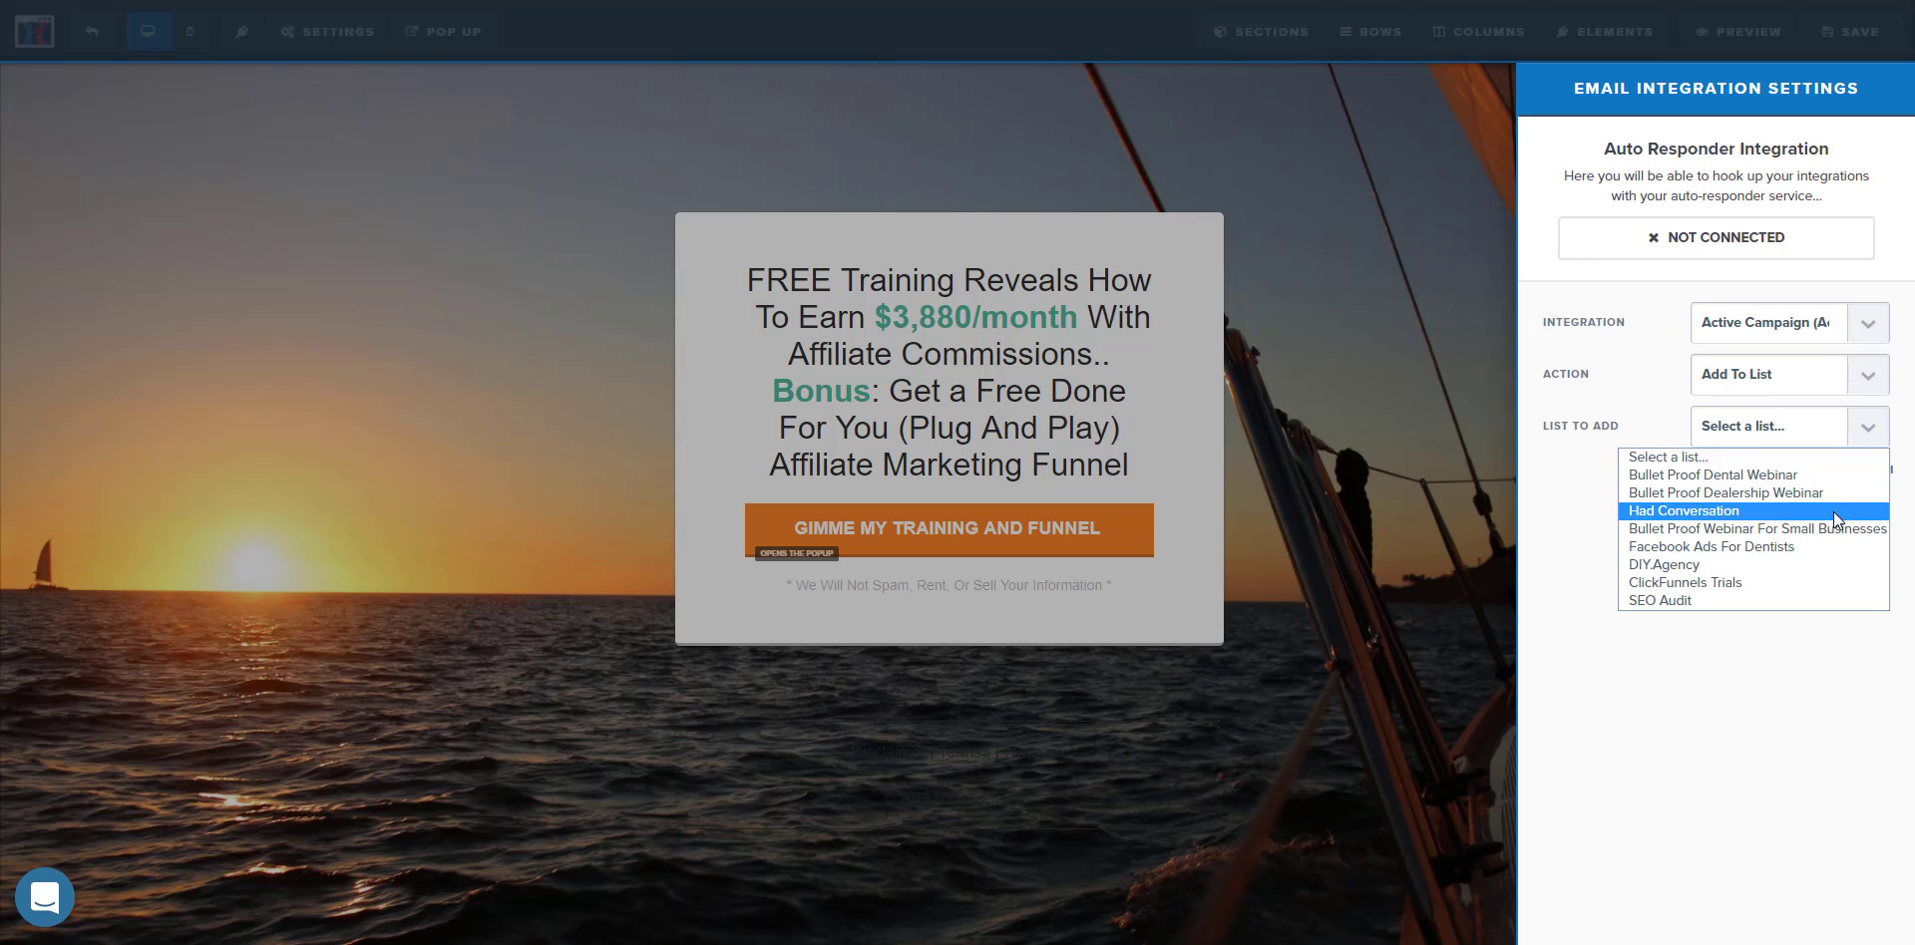
click(1785, 566)
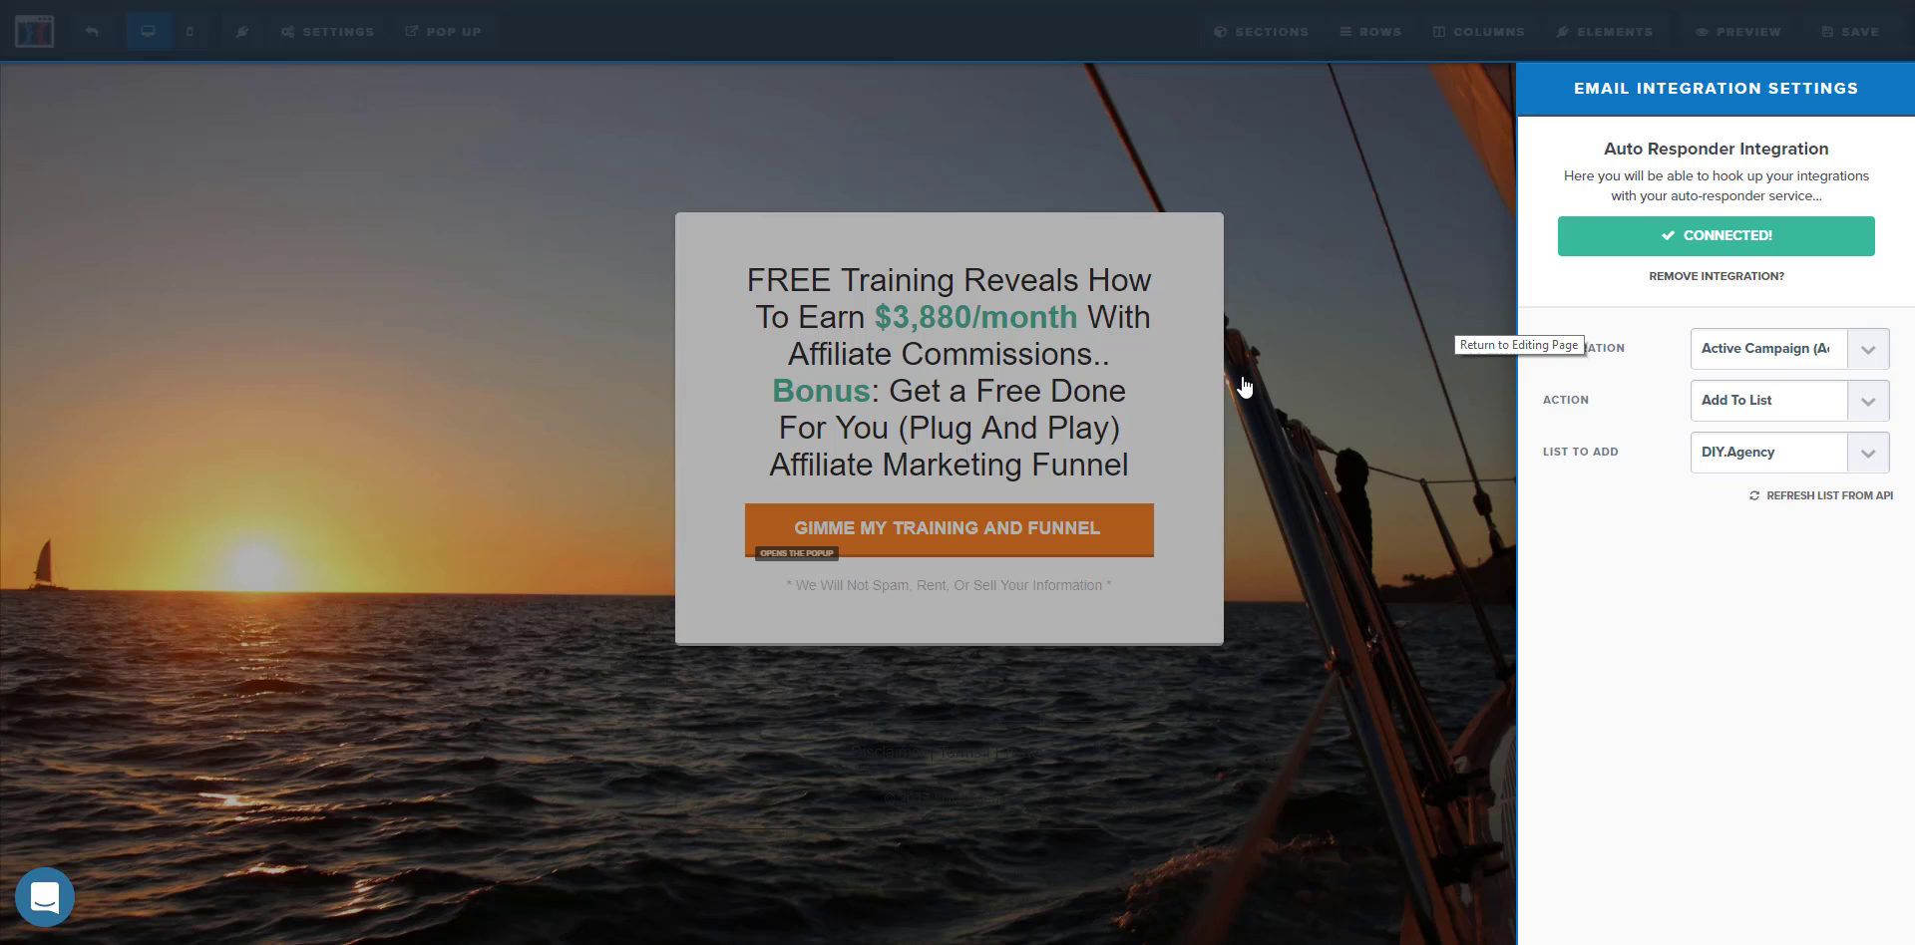
- Leave the opt-in page's editor and open the Free Funnel Thank You page for editing
click(284, 161)
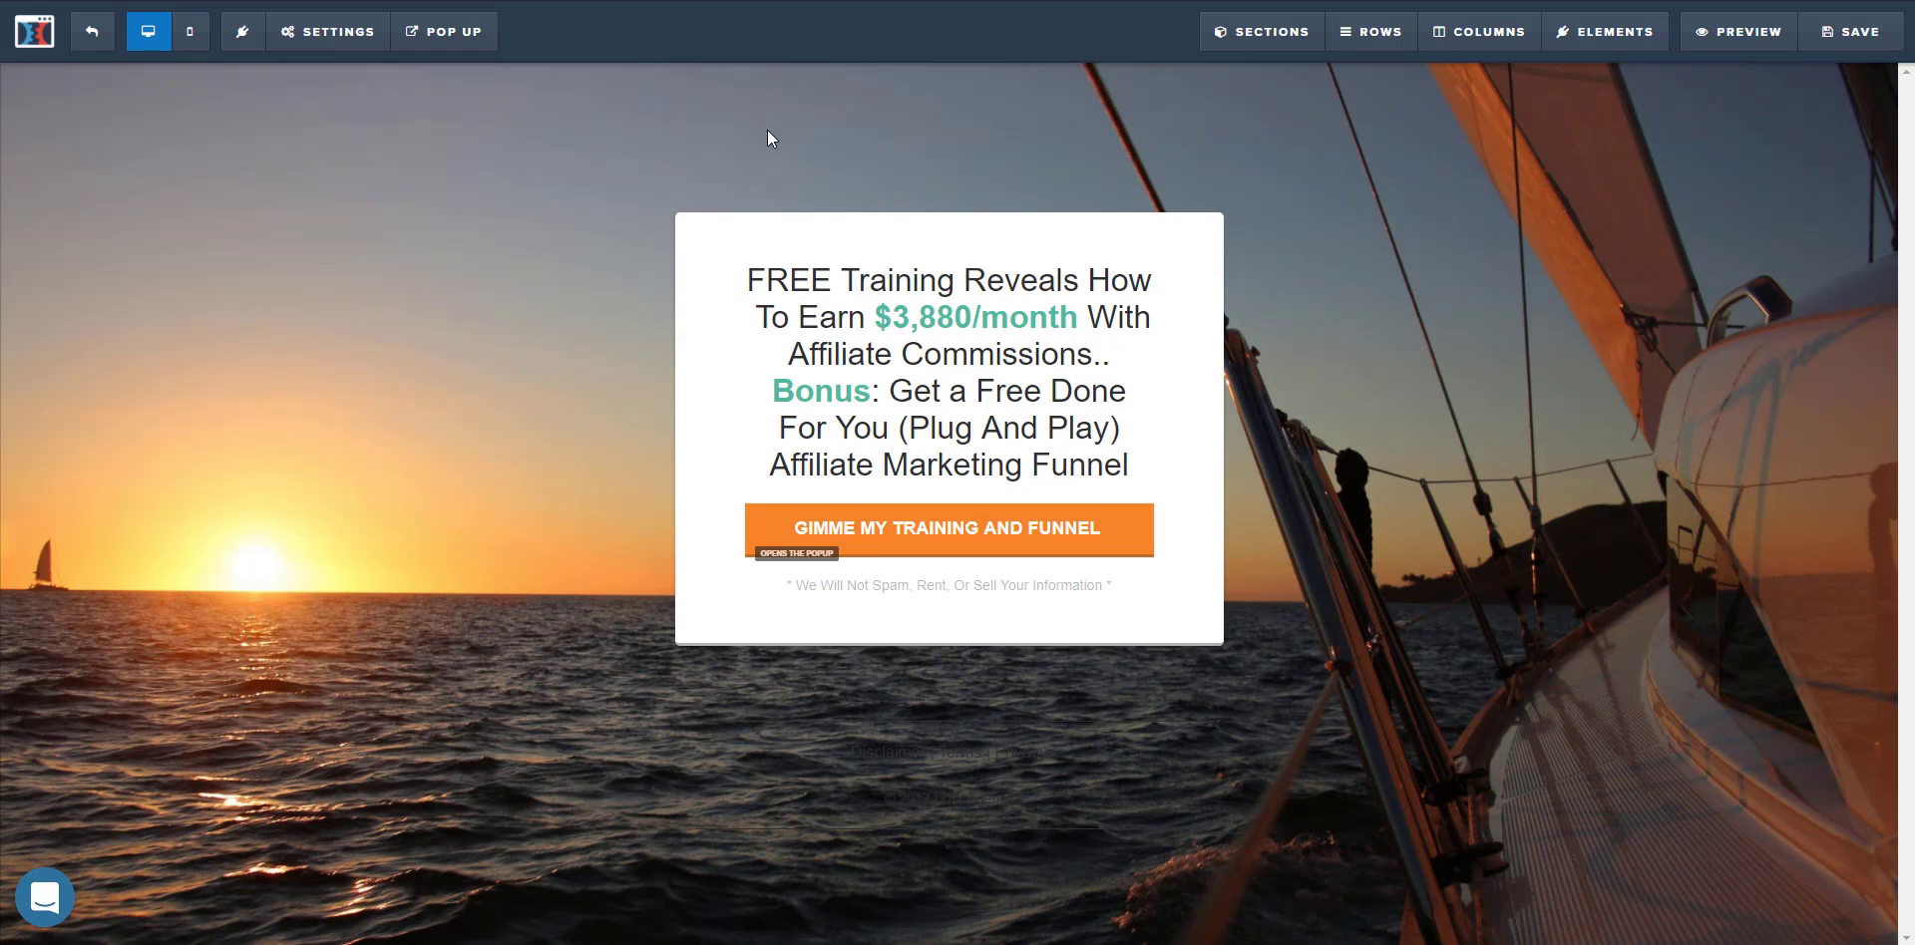
click(92, 32)
click(1037, 64)
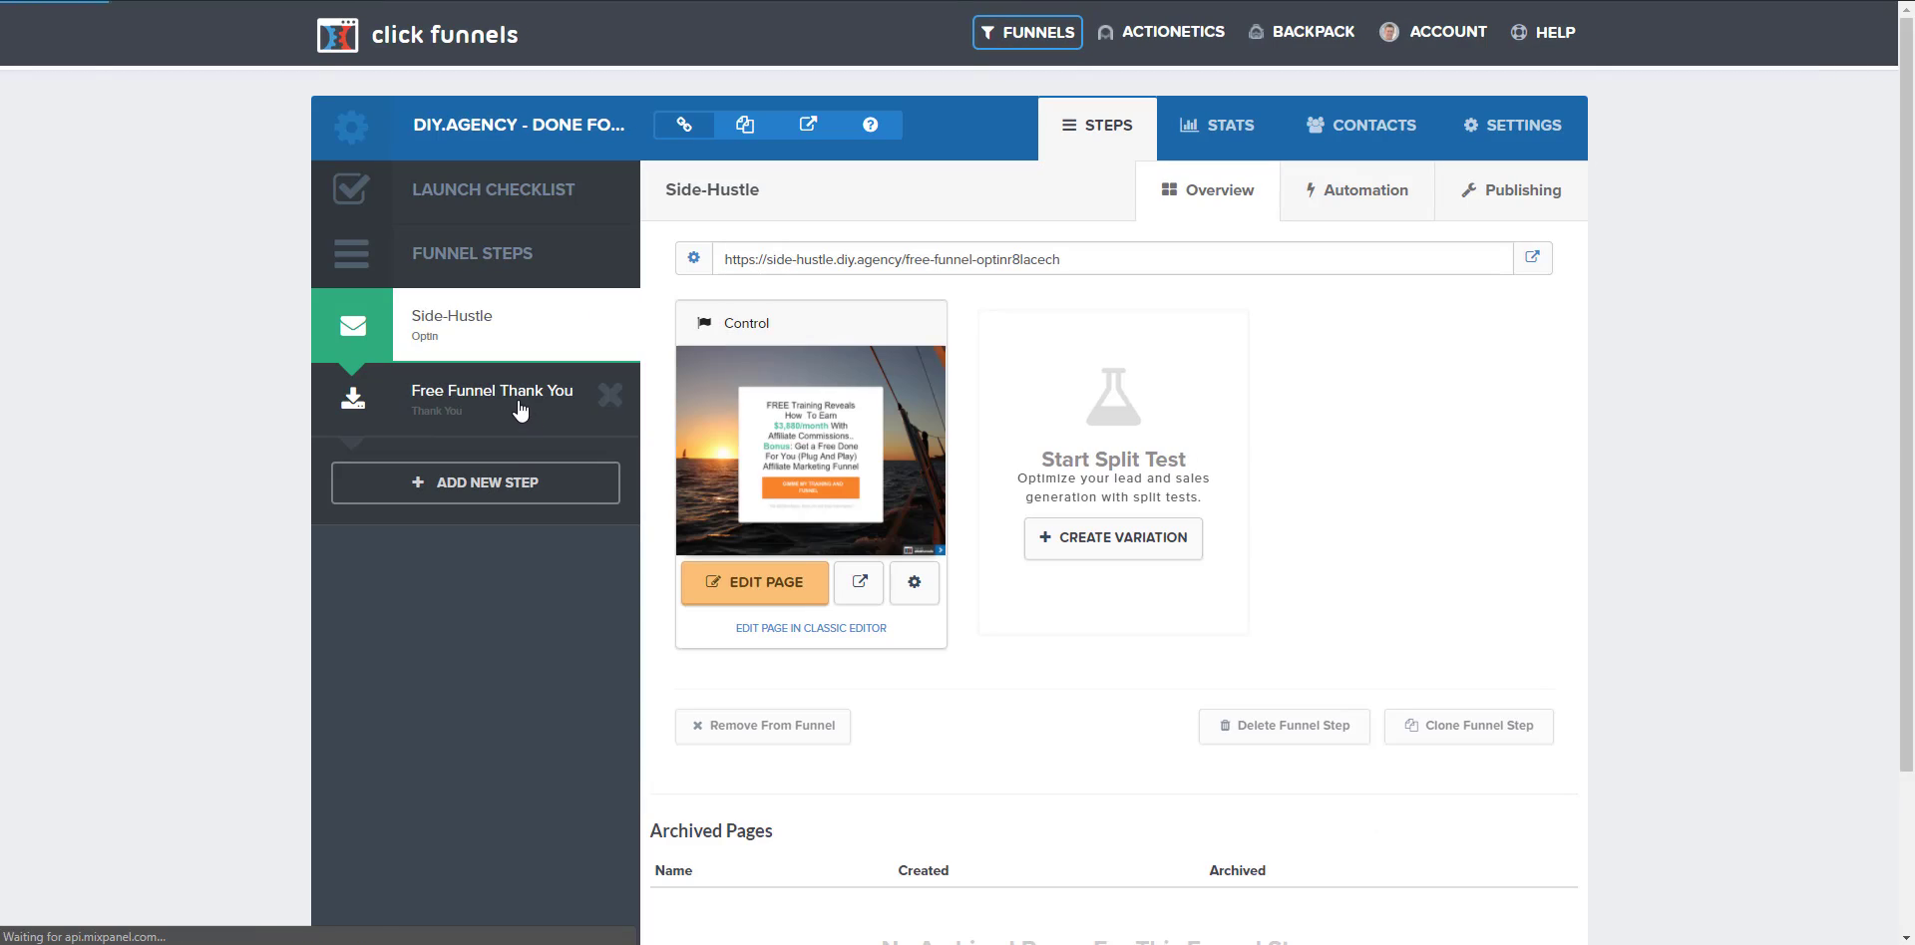
click(519, 408)
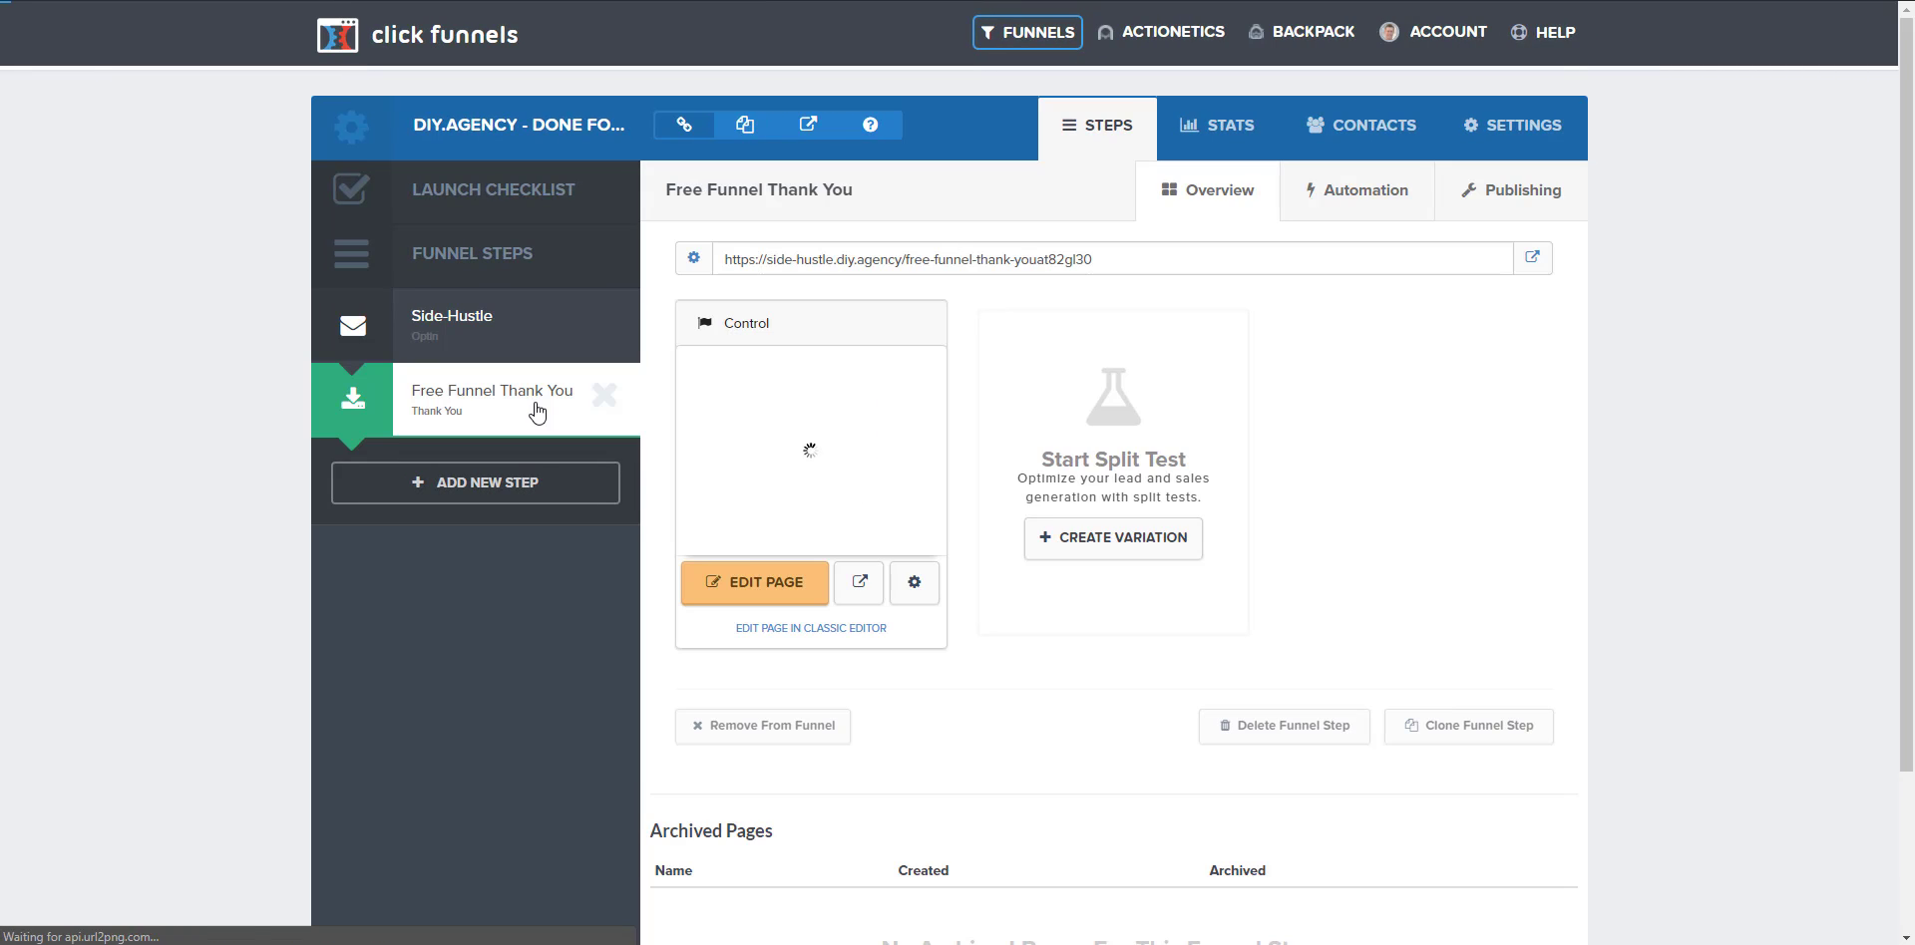
click(758, 588)
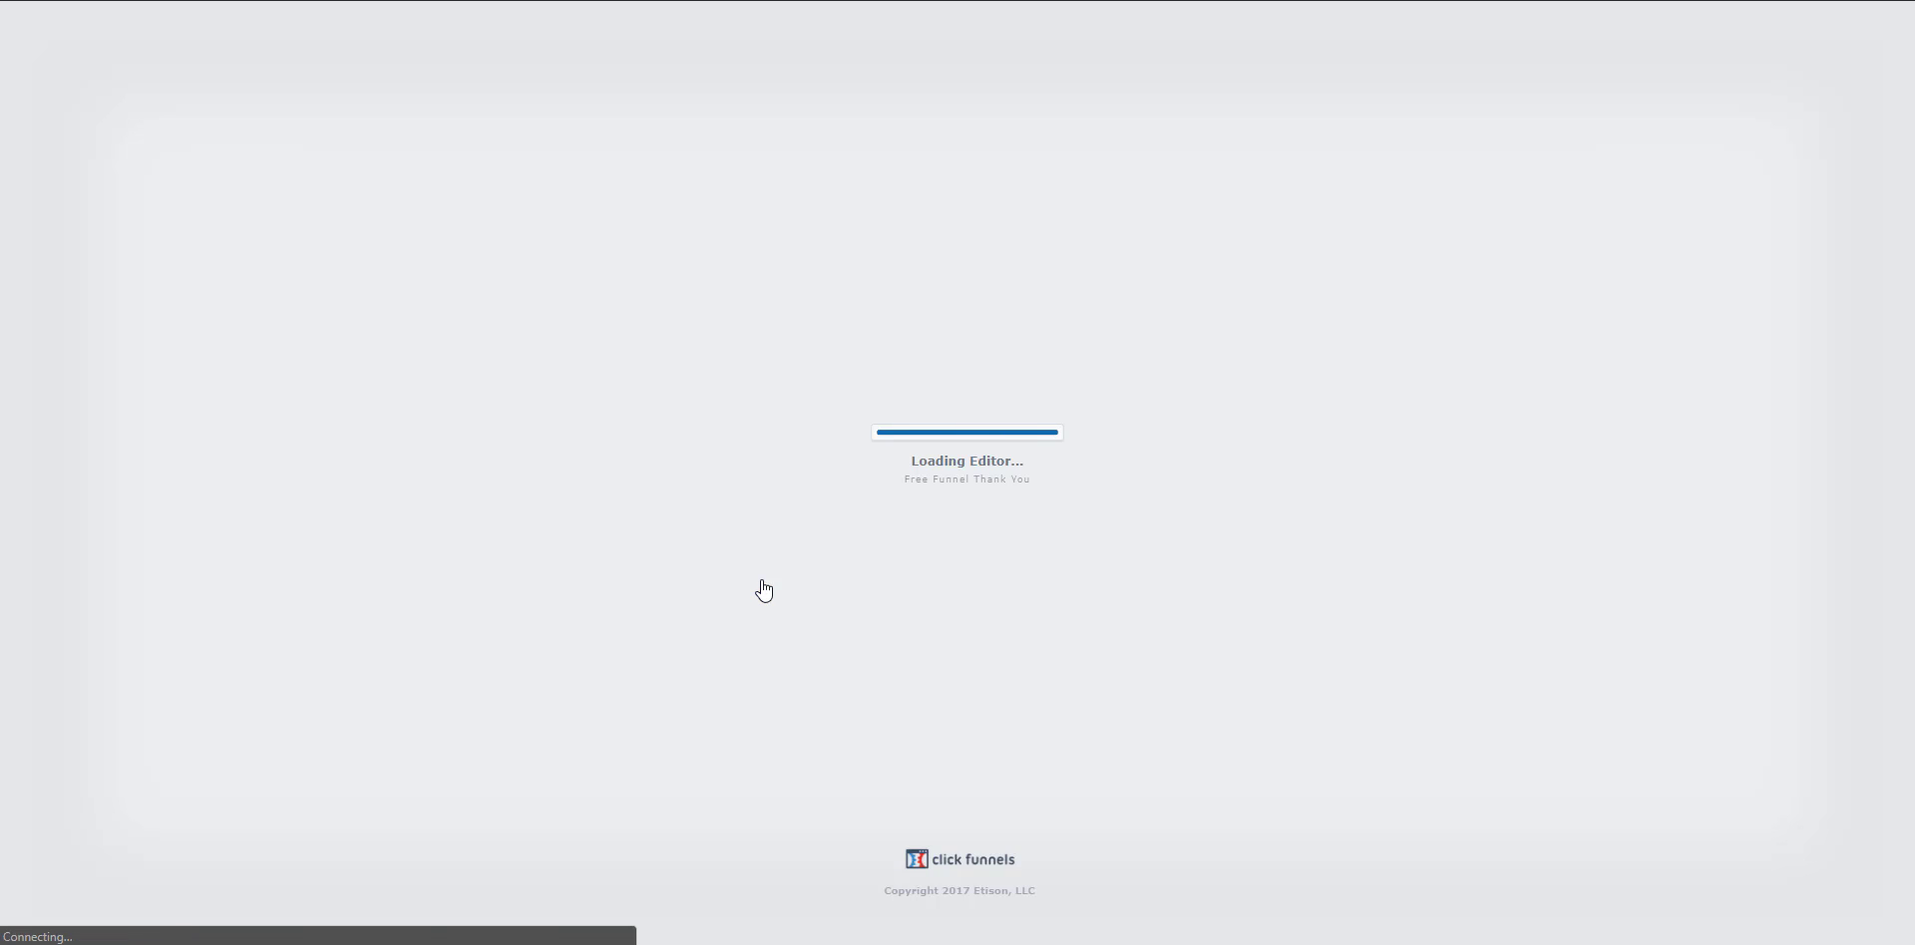
- Inspect the website URL action of the Step #1 ClickFunnels free trial button, then close its settings without changing the link
scroll(714, 583, down, 5)
scroll(709, 577, down, 10)
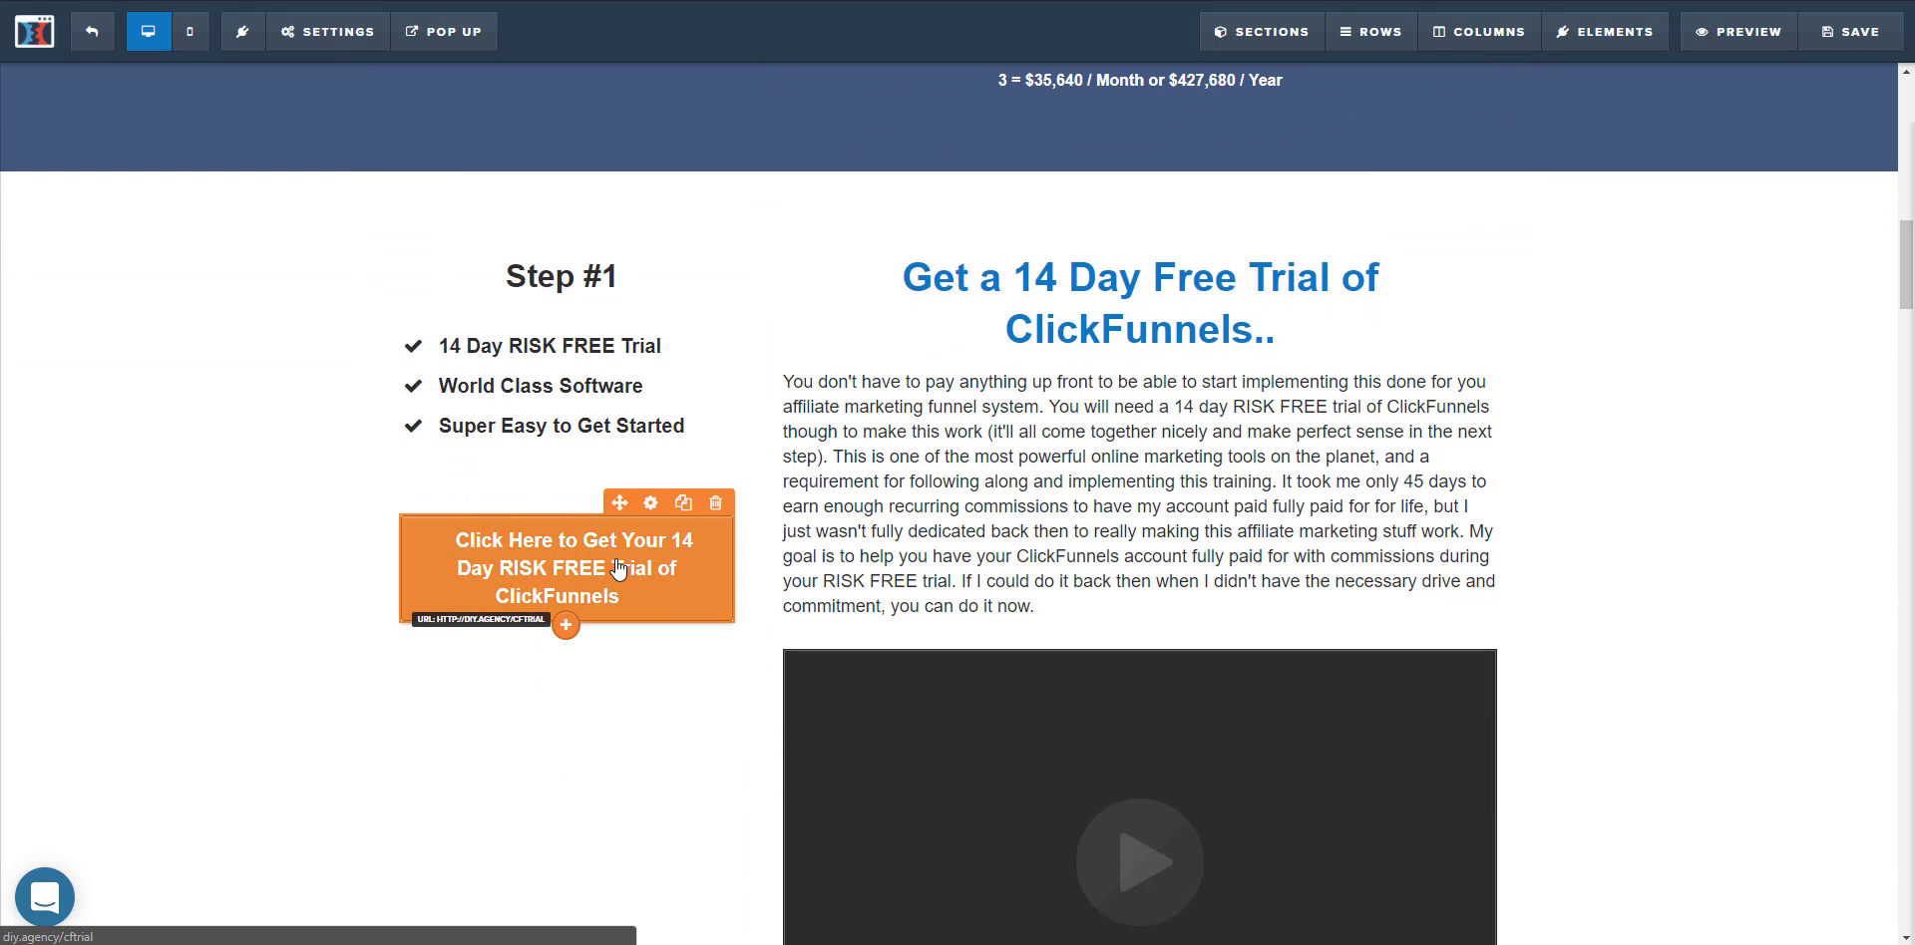
click(617, 569)
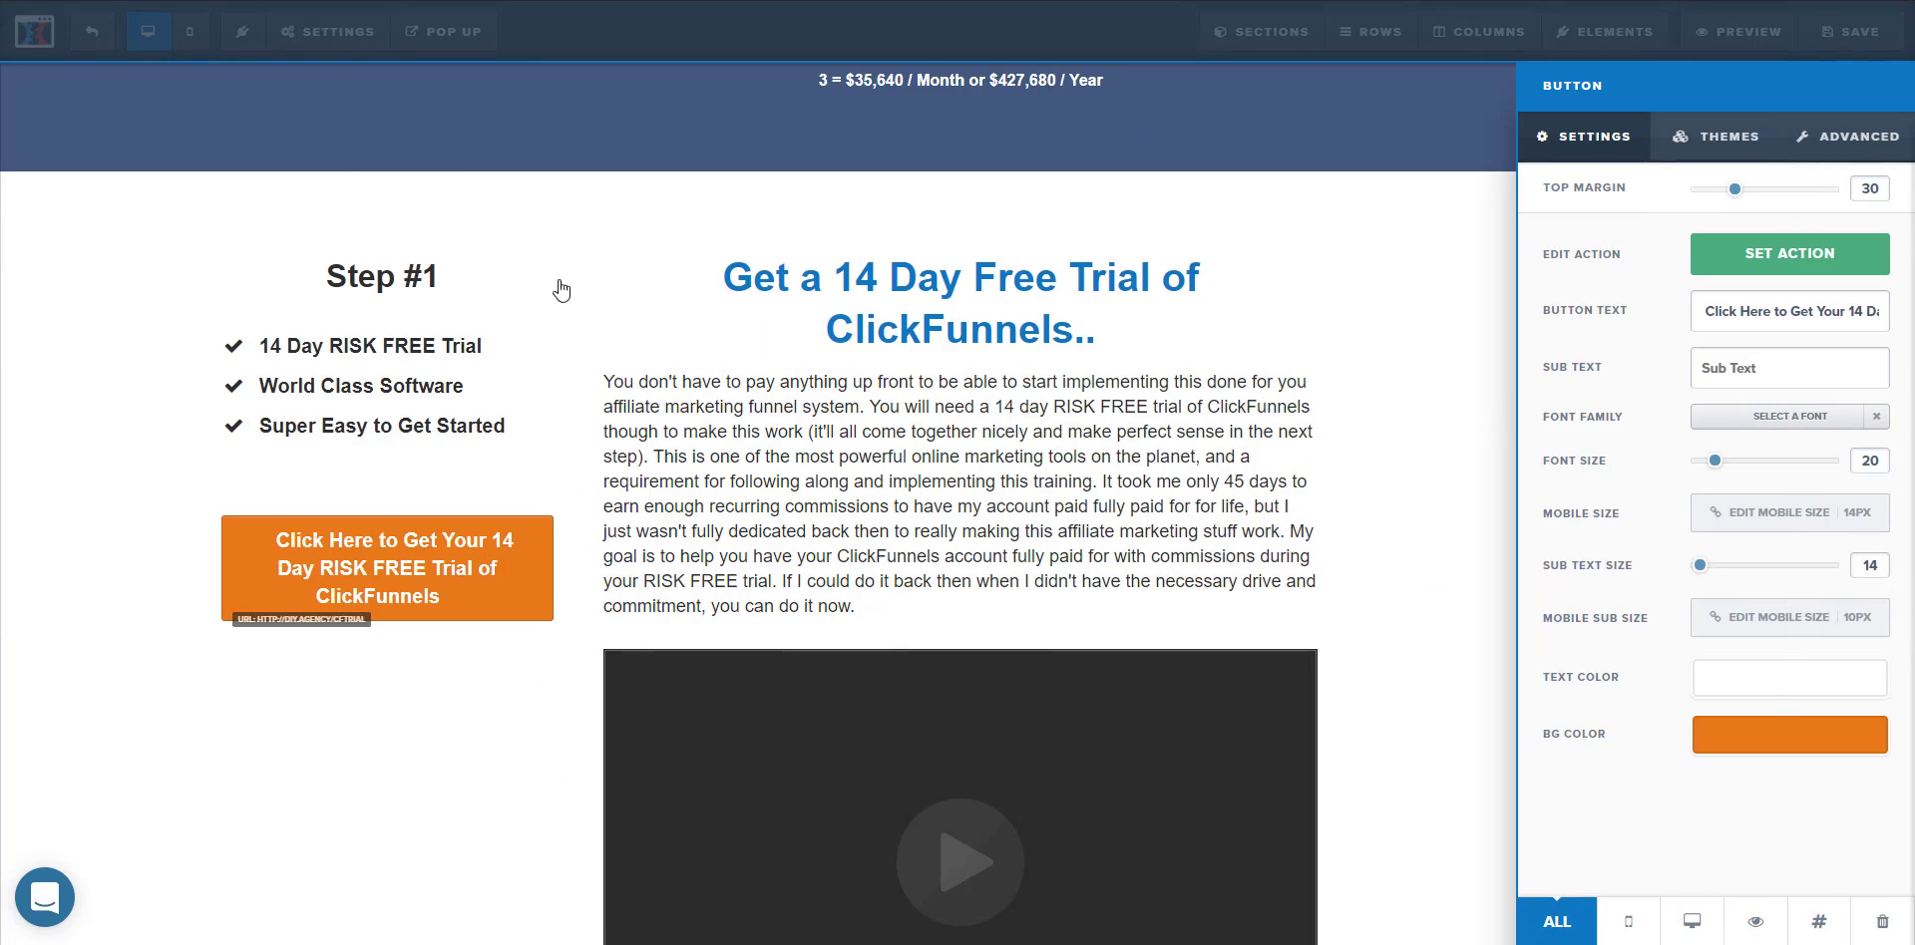
click(1771, 254)
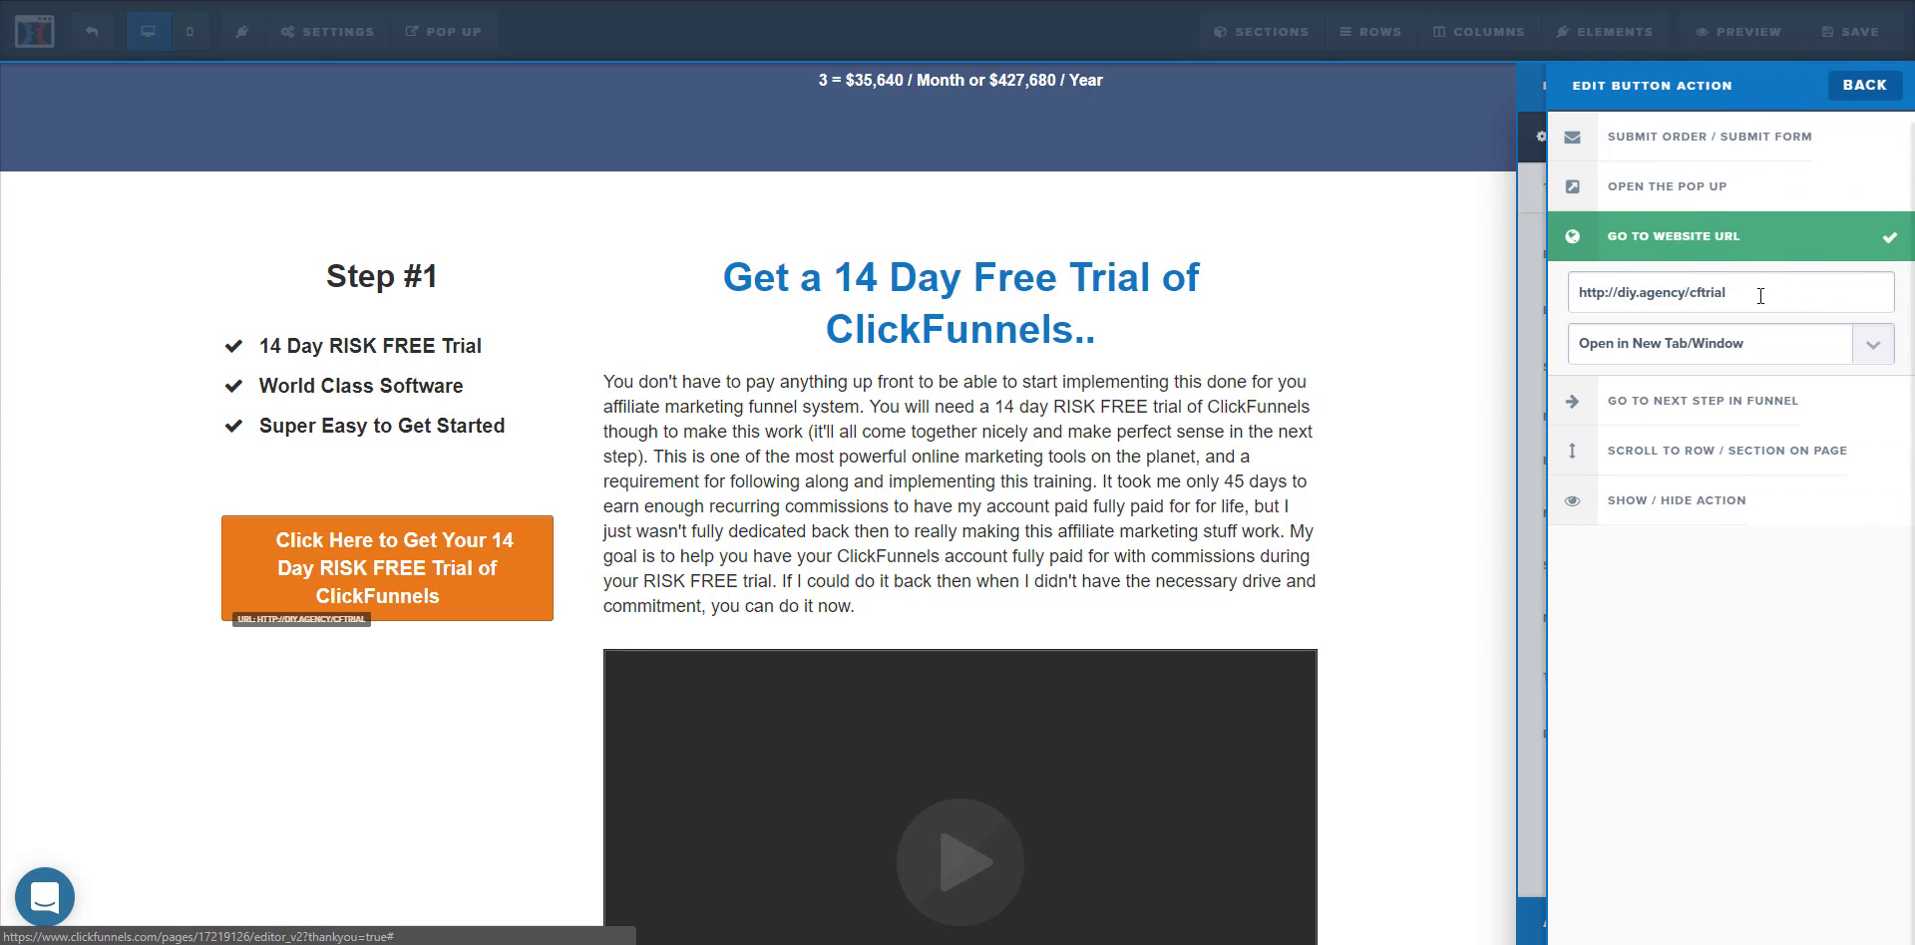
drag(1760, 296, 1562, 312)
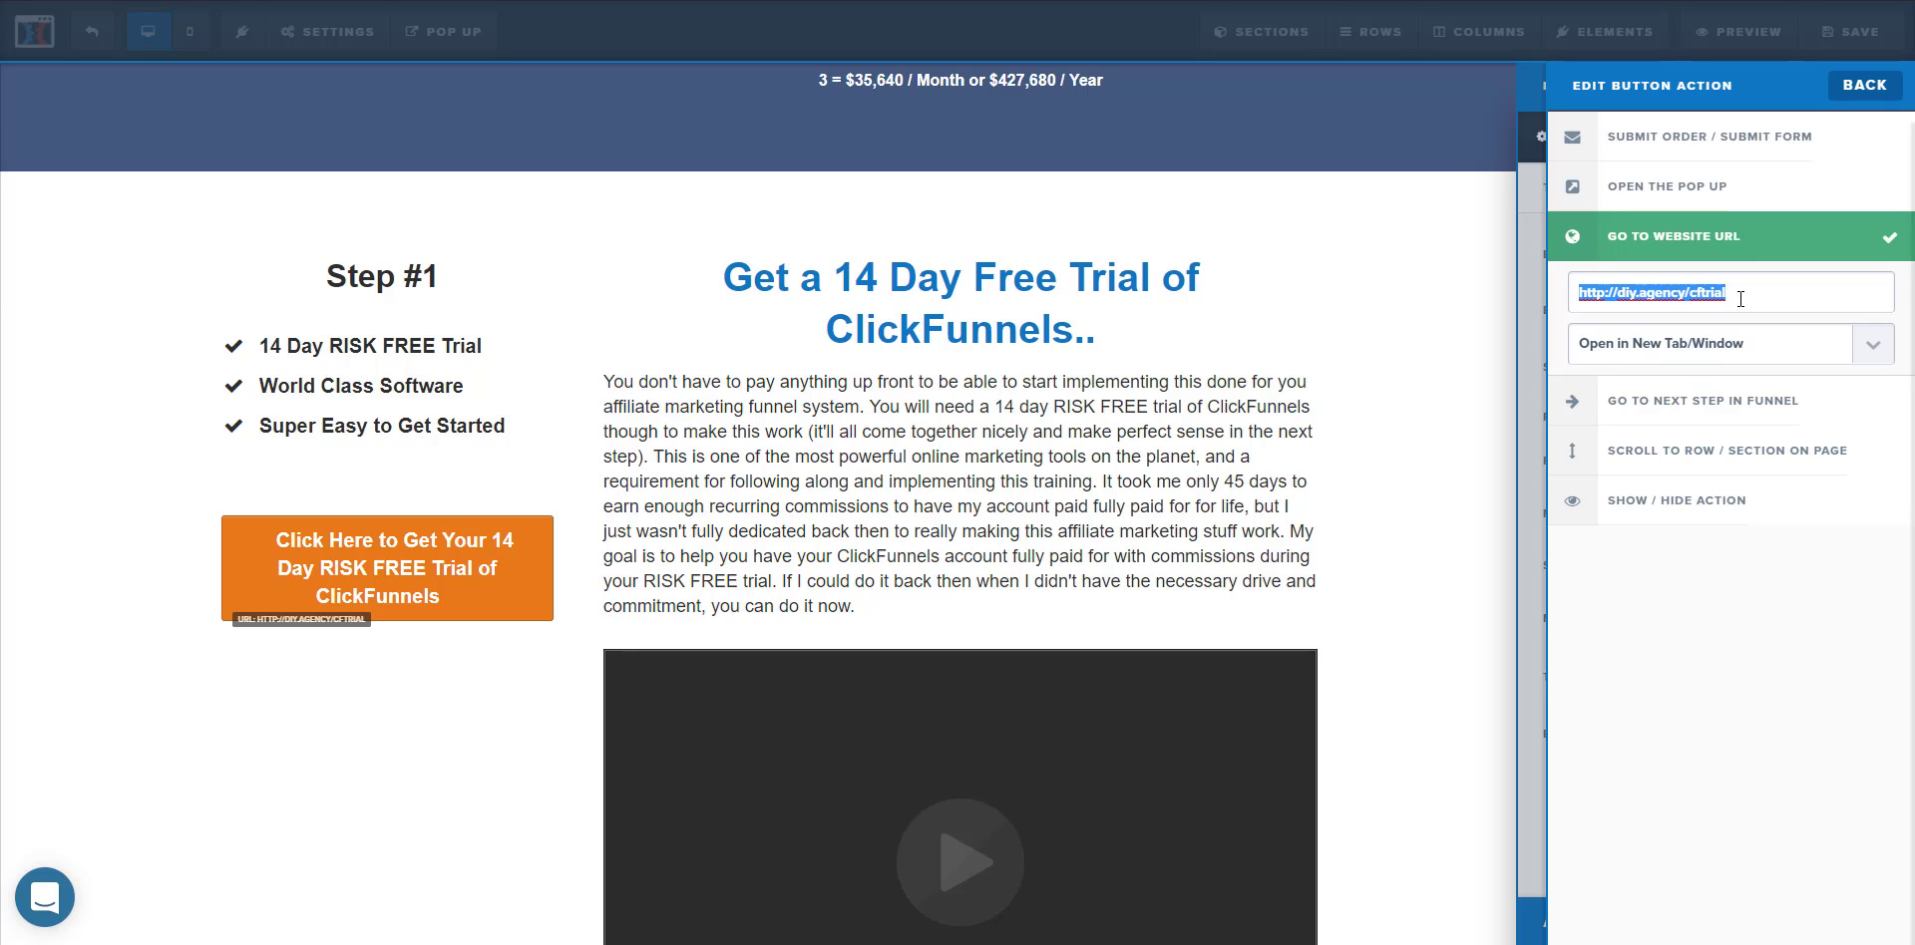
click(1480, 314)
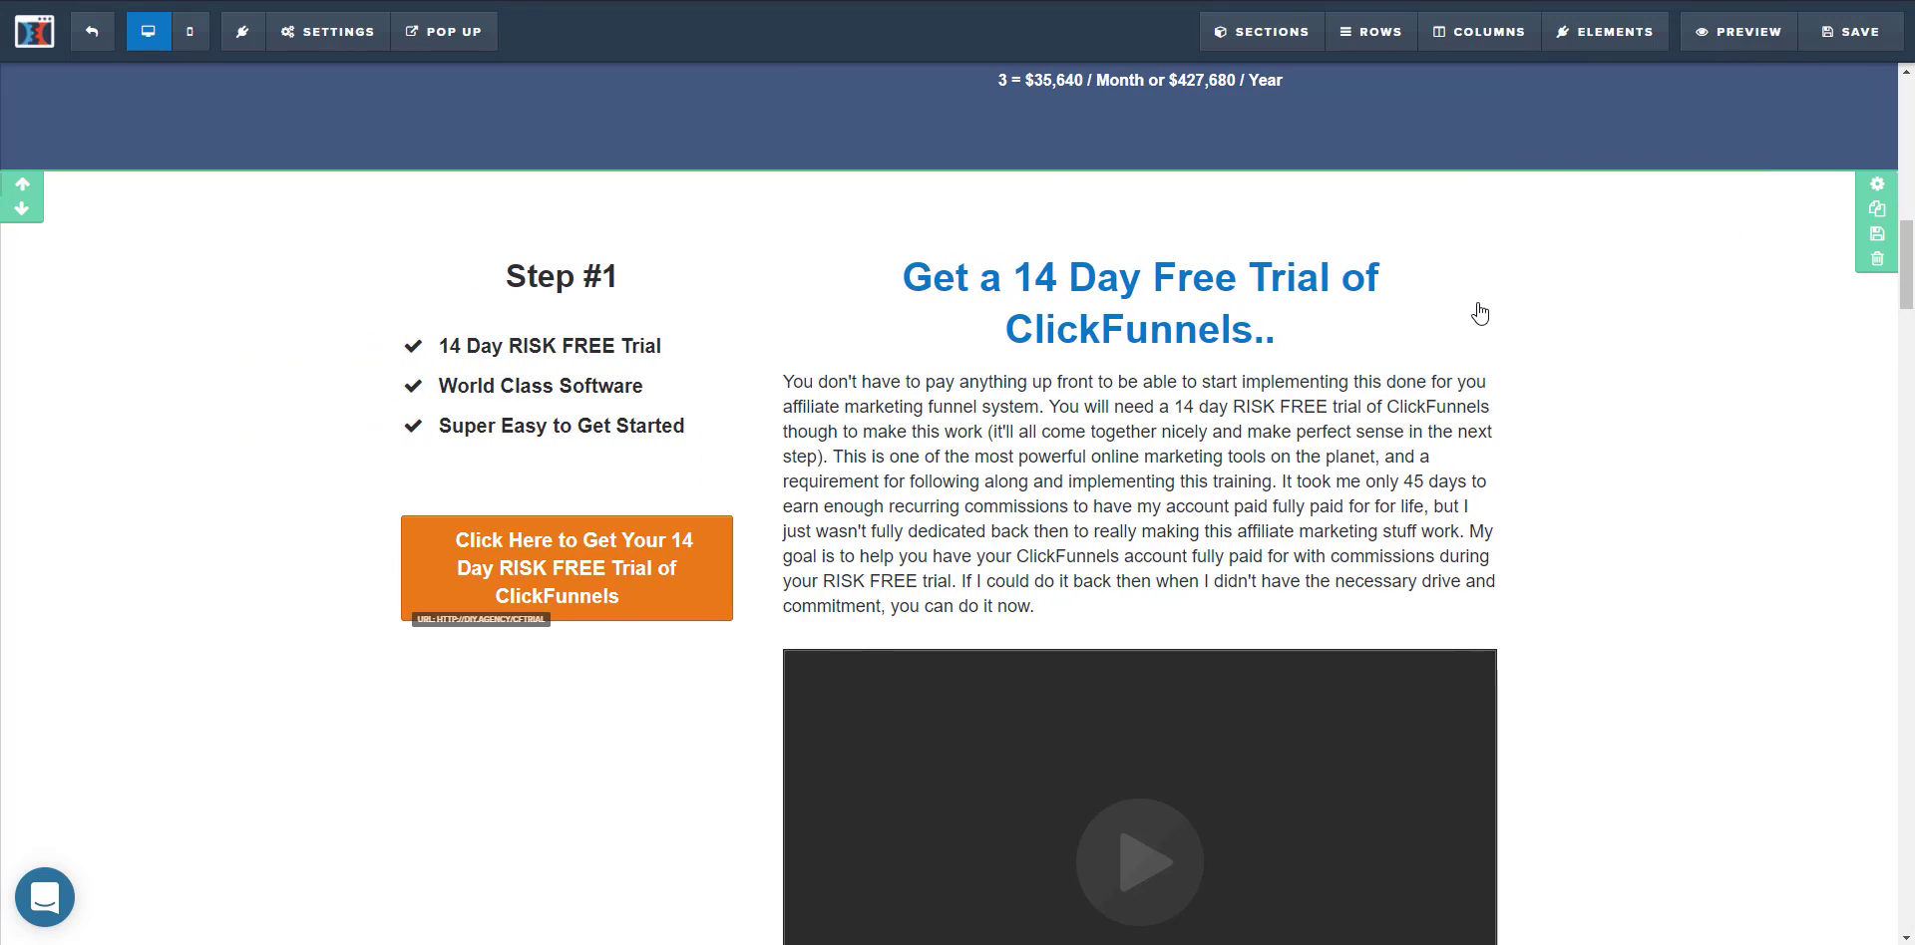